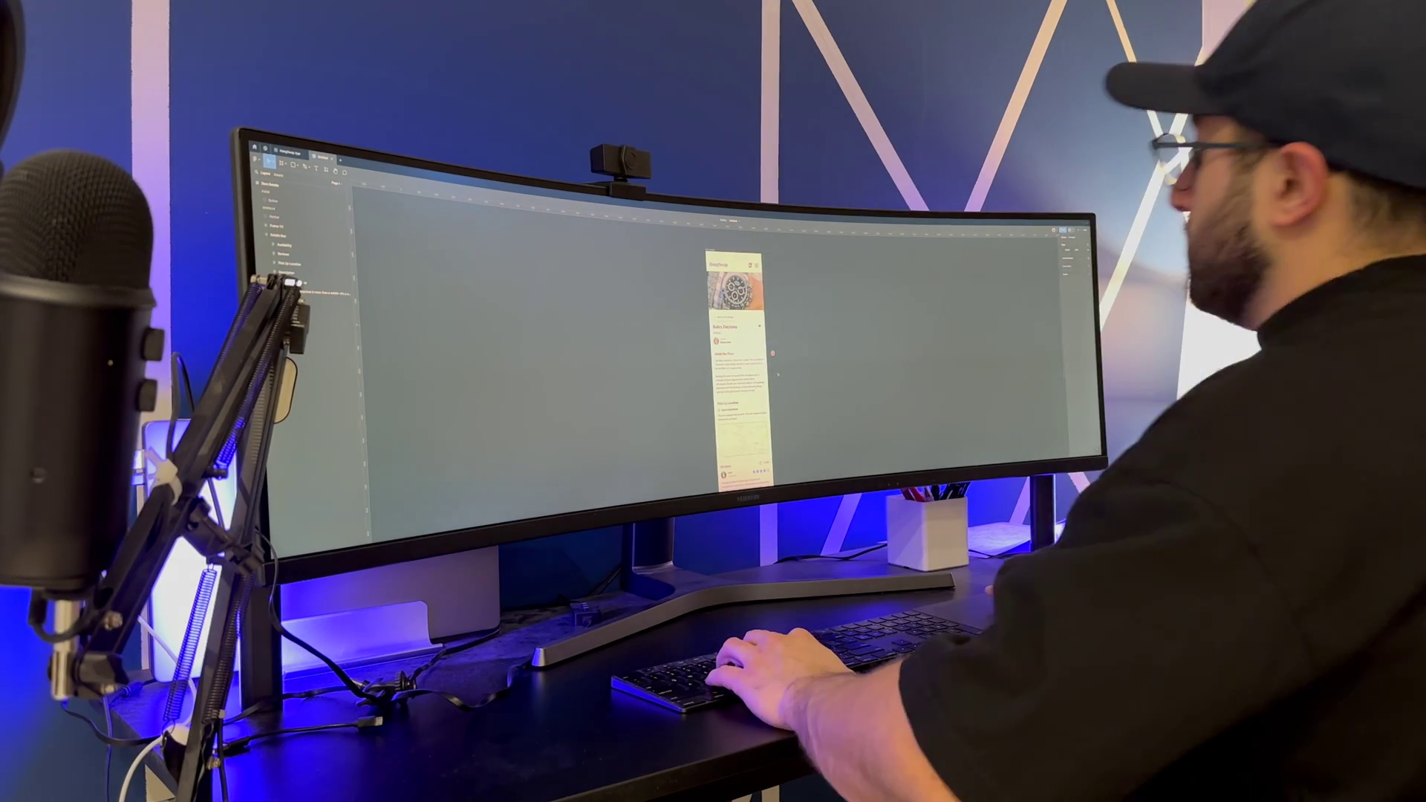
# - Delete the 'Renting this iconic timepiece…' paragraph from the Rolex Daytona listing and close the gap
pyautogui.click(772, 354)
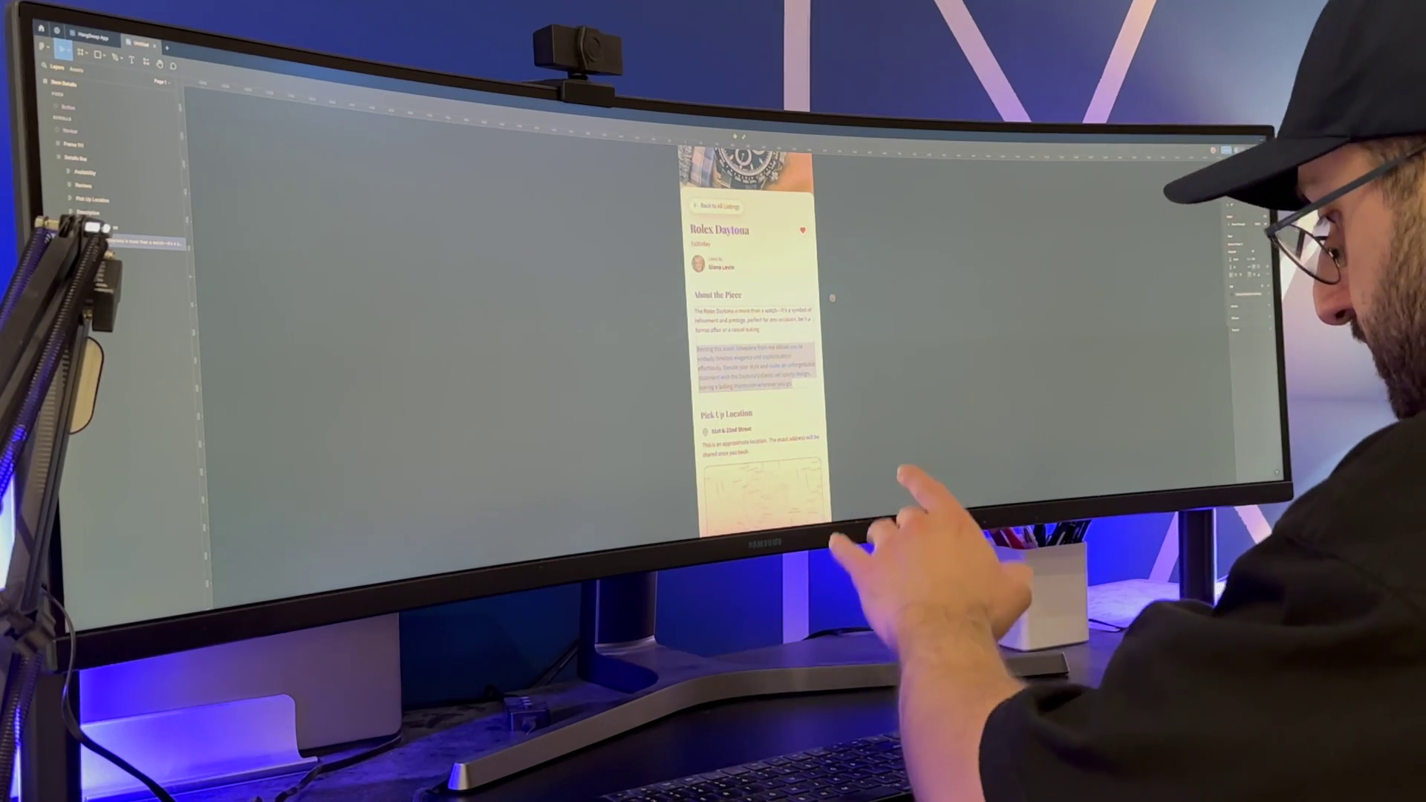
pyautogui.press('Delete')
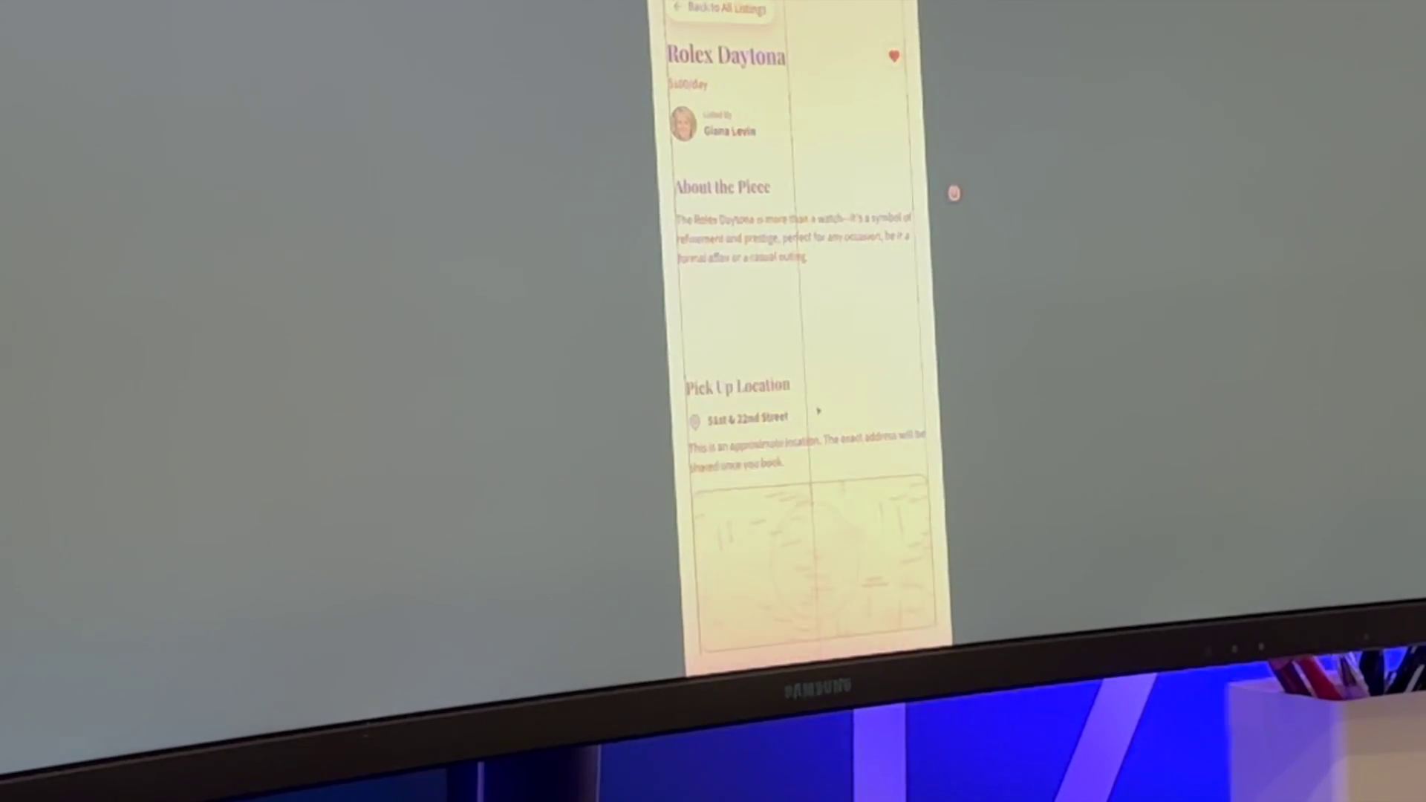
pyautogui.press('Delete')
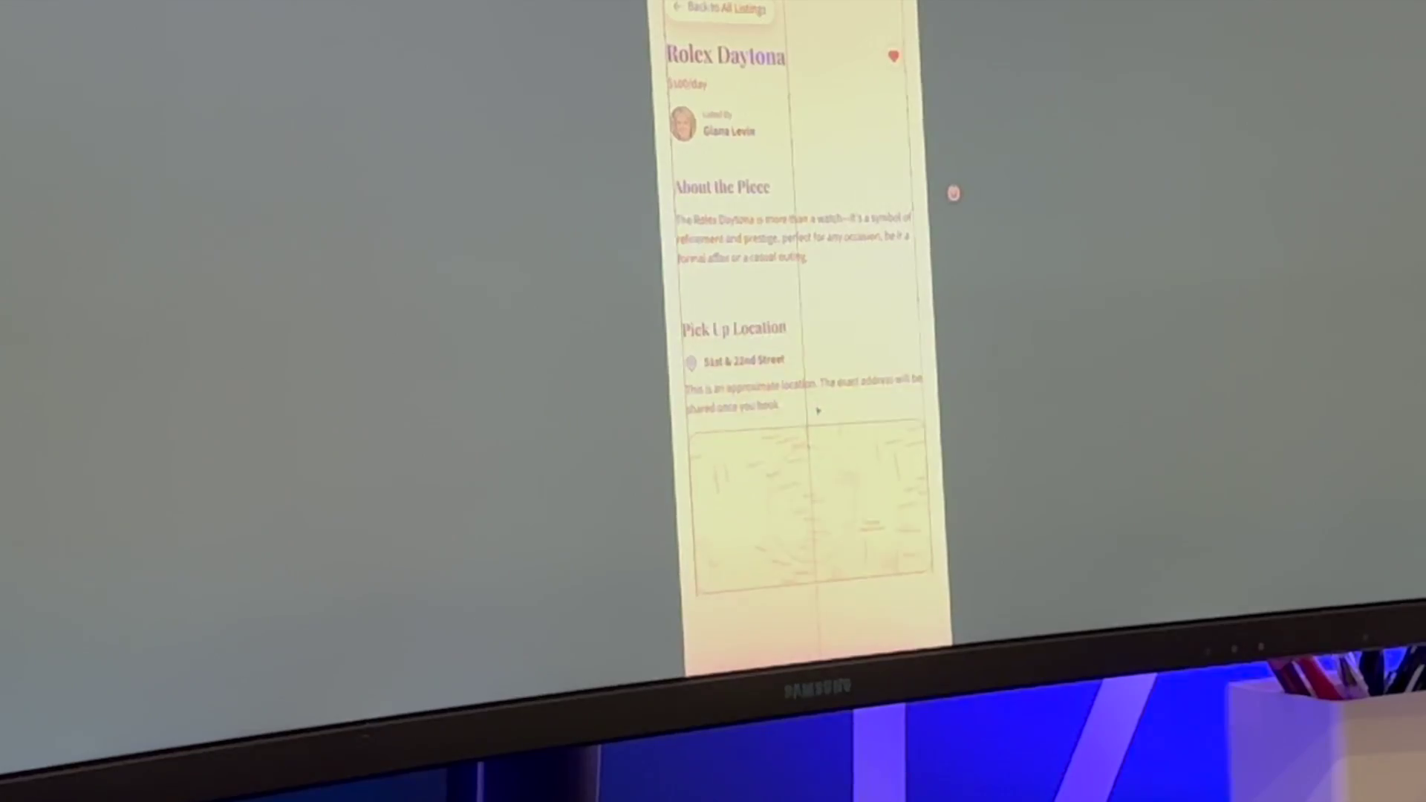
pyautogui.scroll(-2, 818, 411)
pyautogui.scroll(-3, 817, 410)
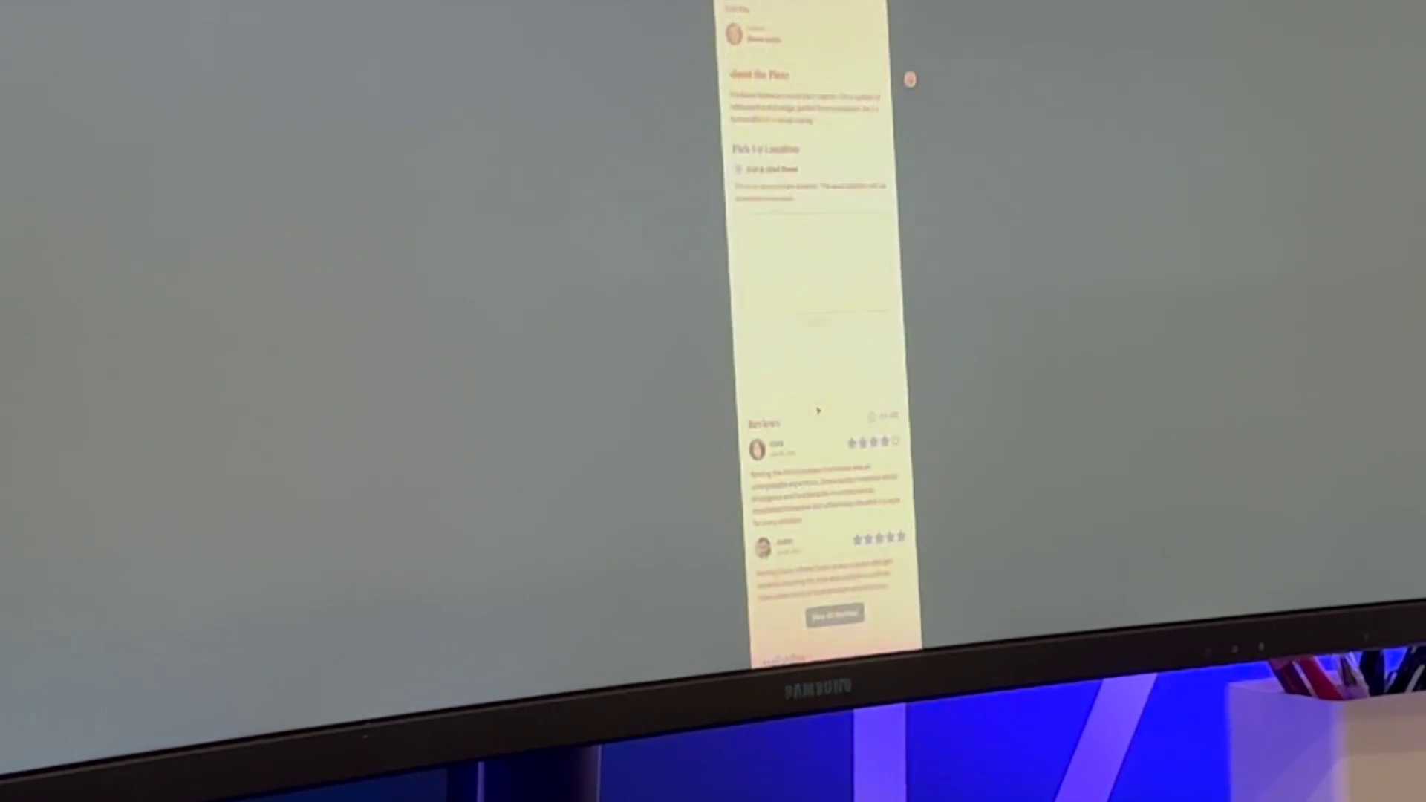
pyautogui.scroll(-2, 818, 411)
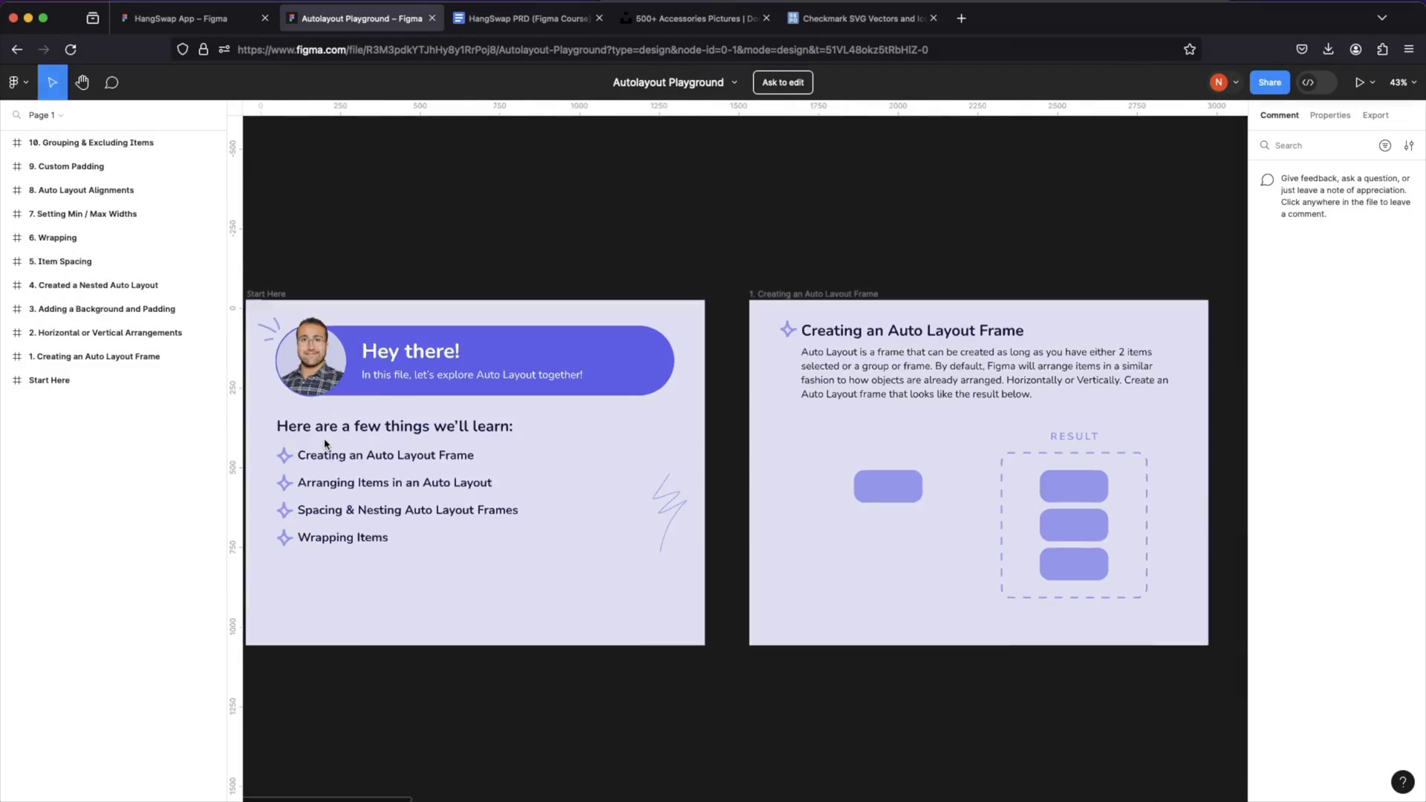
pyautogui.scroll(1, 325, 444)
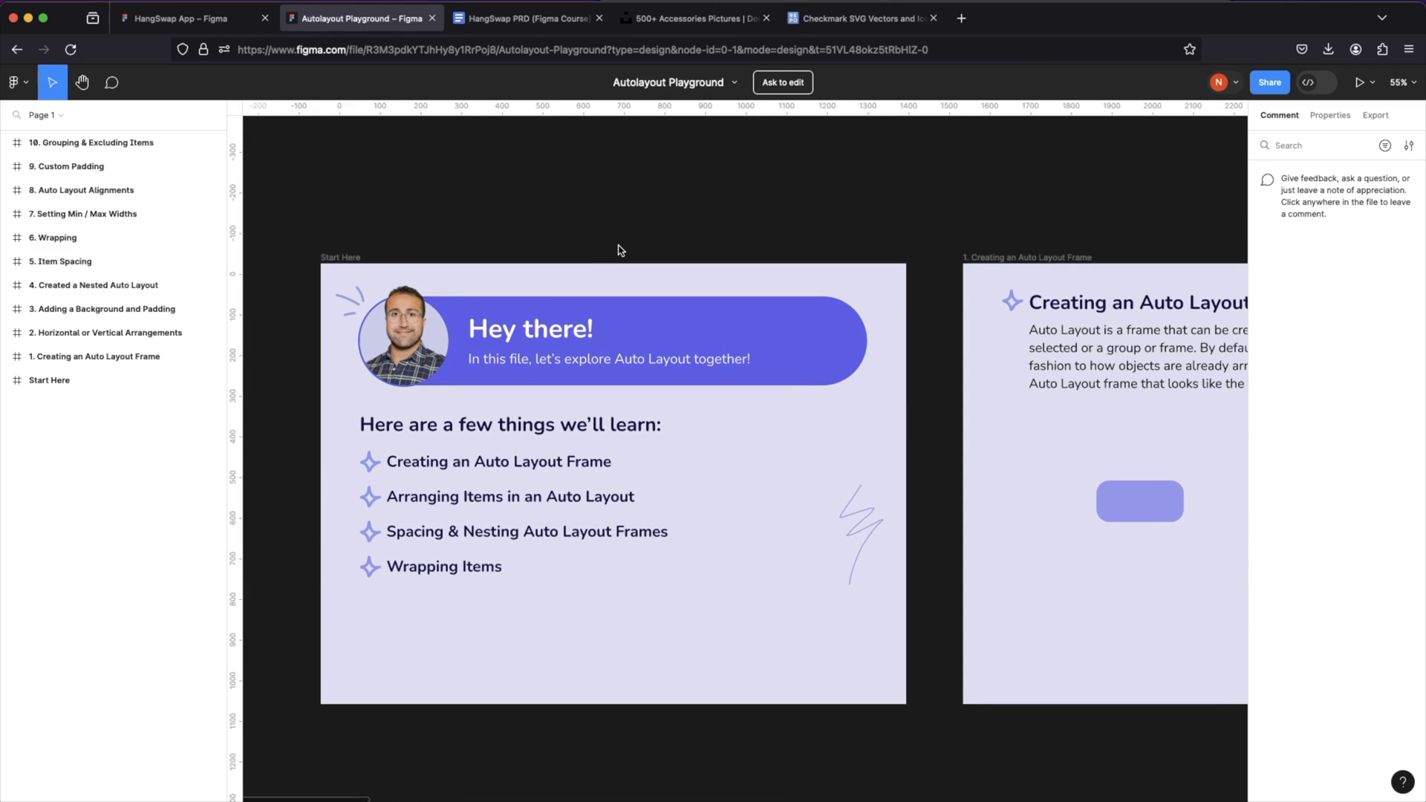
# - Duplicate the Autolayout Playground file to your drafts from the file title menu
pyautogui.click(734, 83)
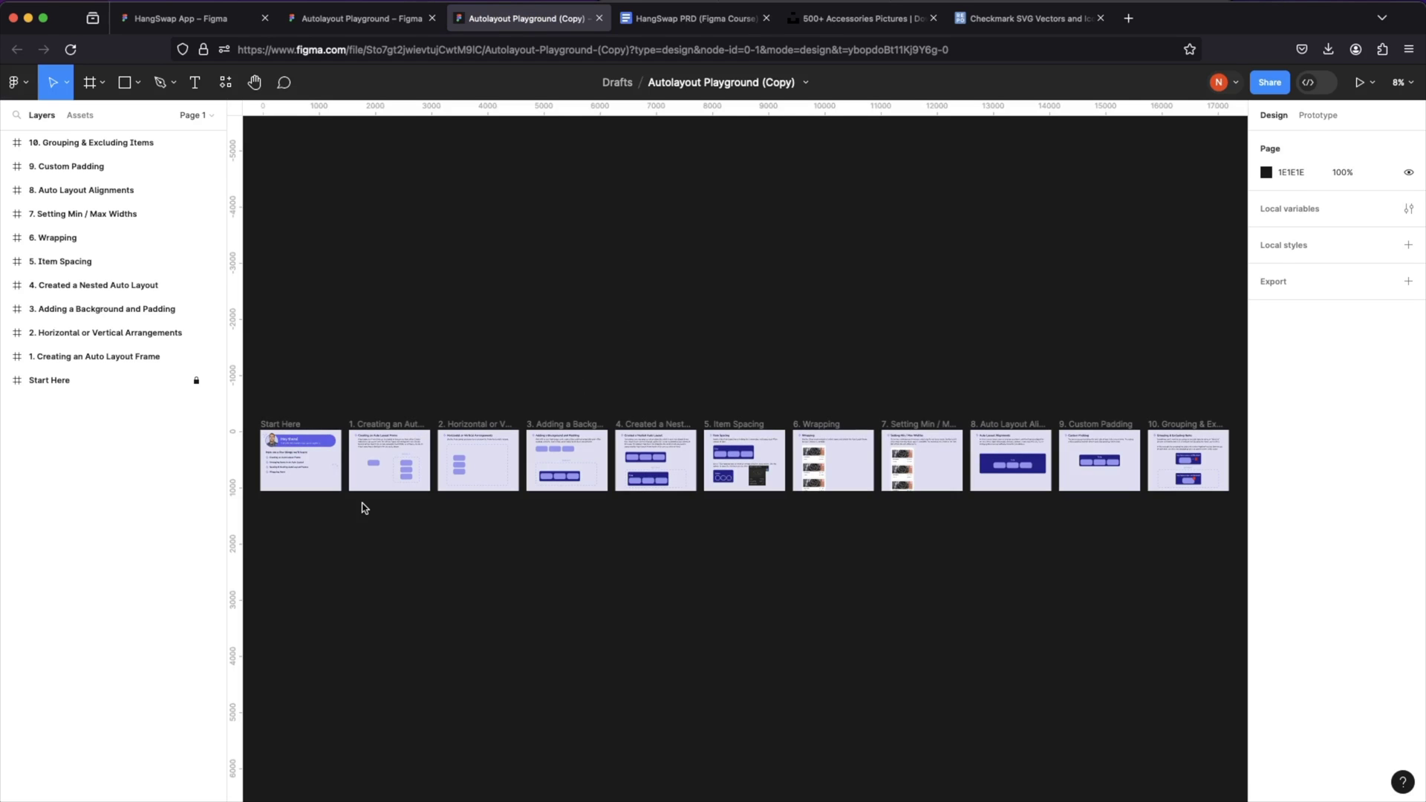
# - Wrap the exercise 1 rectangle in a new frame and add auto layout to it
pyautogui.scroll(10, 436, 443)
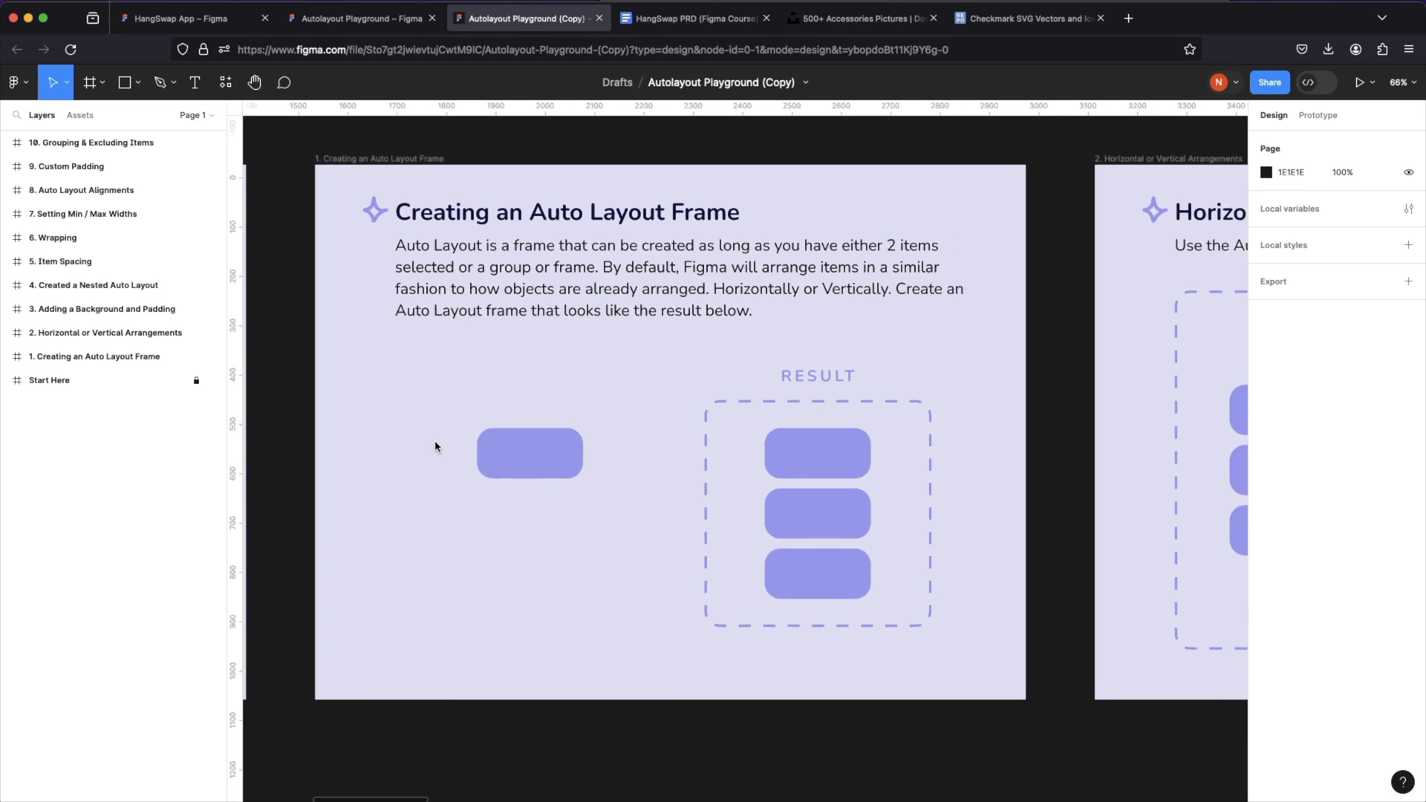
pyautogui.scroll(-1, 436, 446)
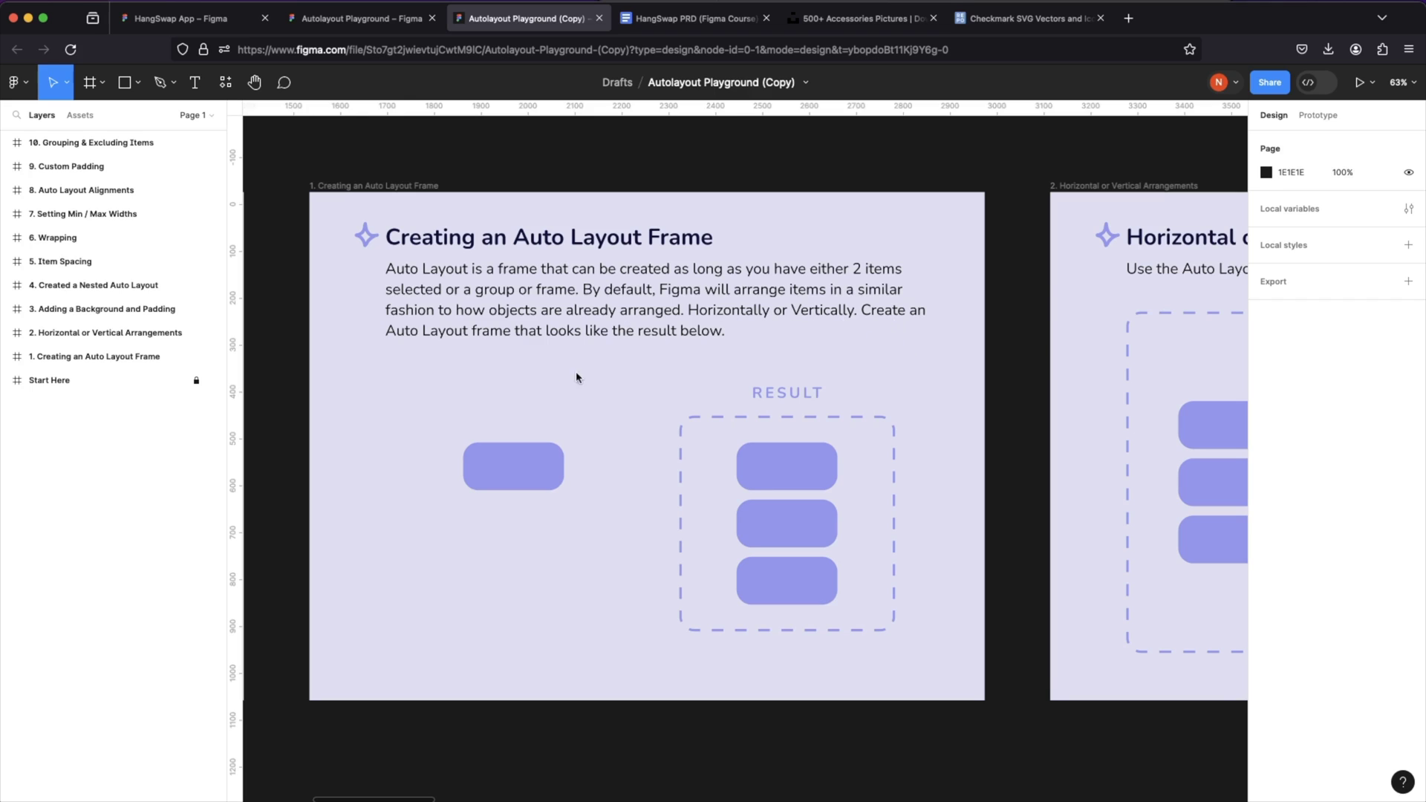
pyautogui.click(503, 477)
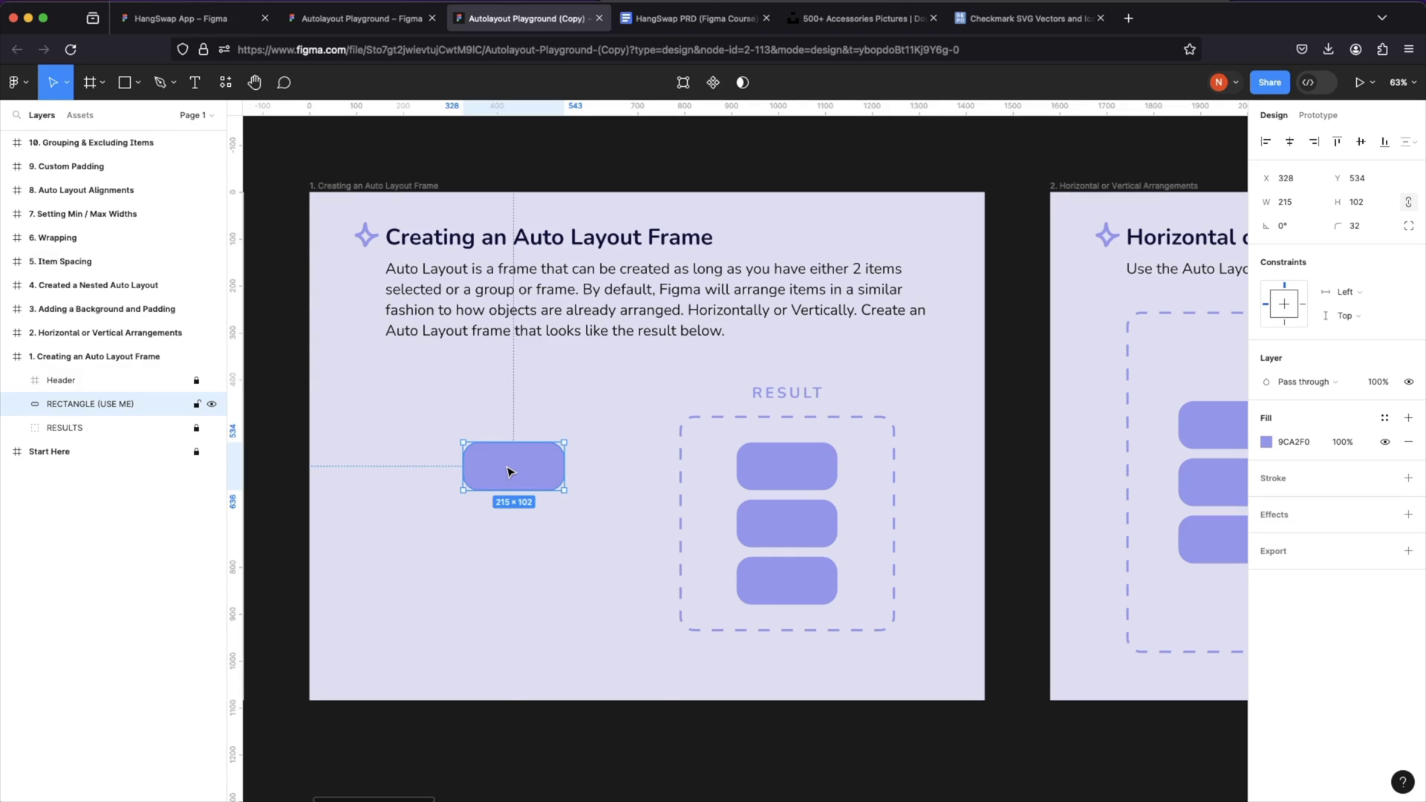
pyautogui.rightClick(509, 470)
pyautogui.moveTo(520, 476)
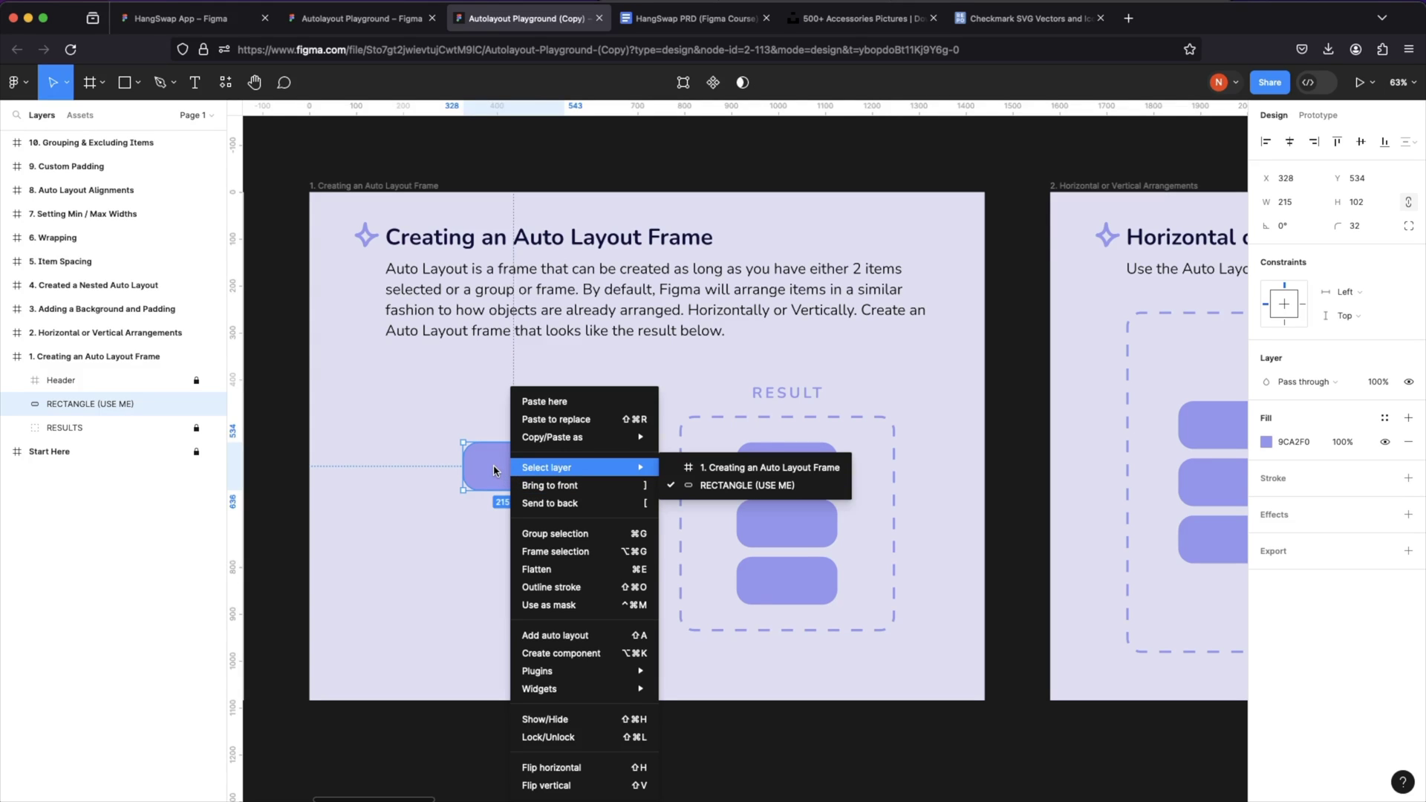
pyautogui.click(557, 551)
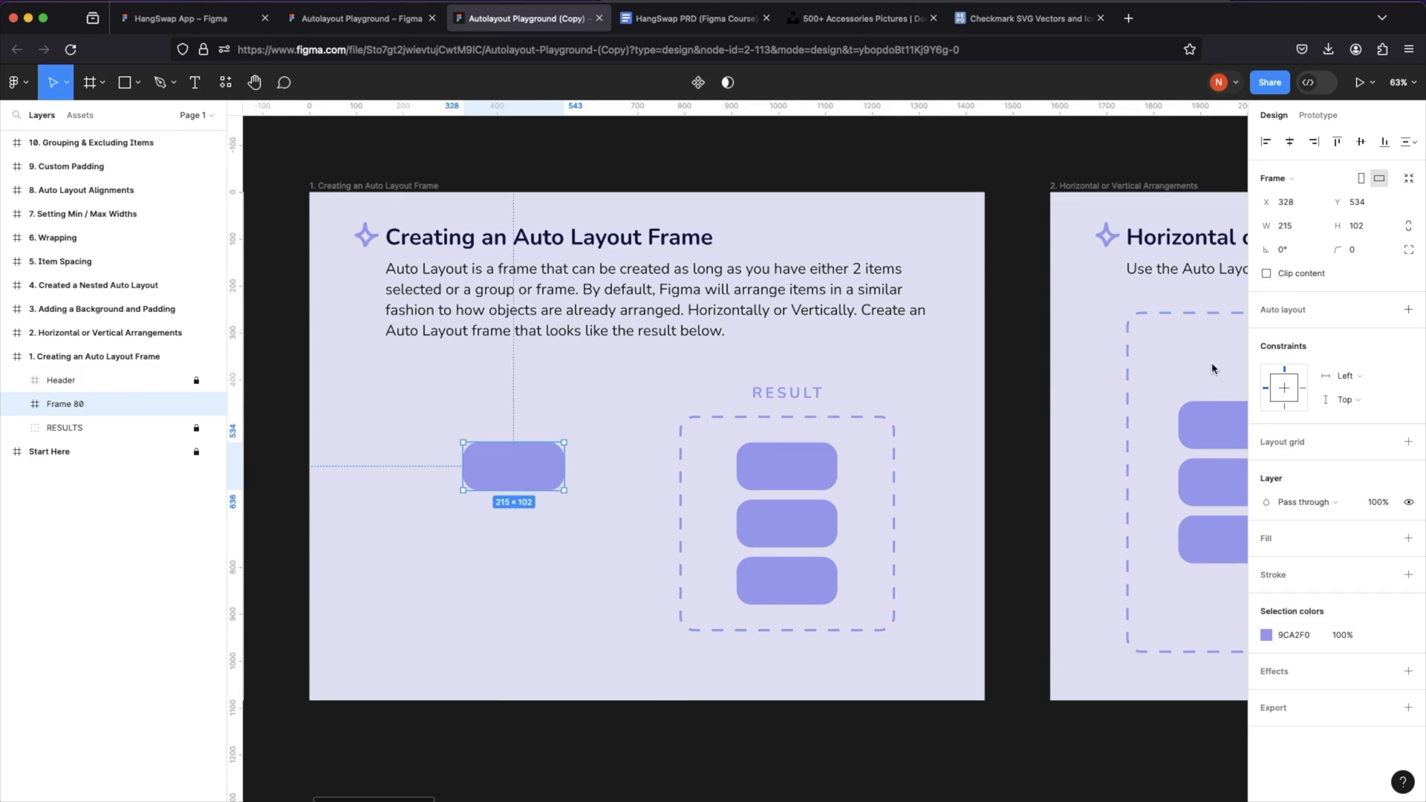
pyautogui.click(1408, 310)
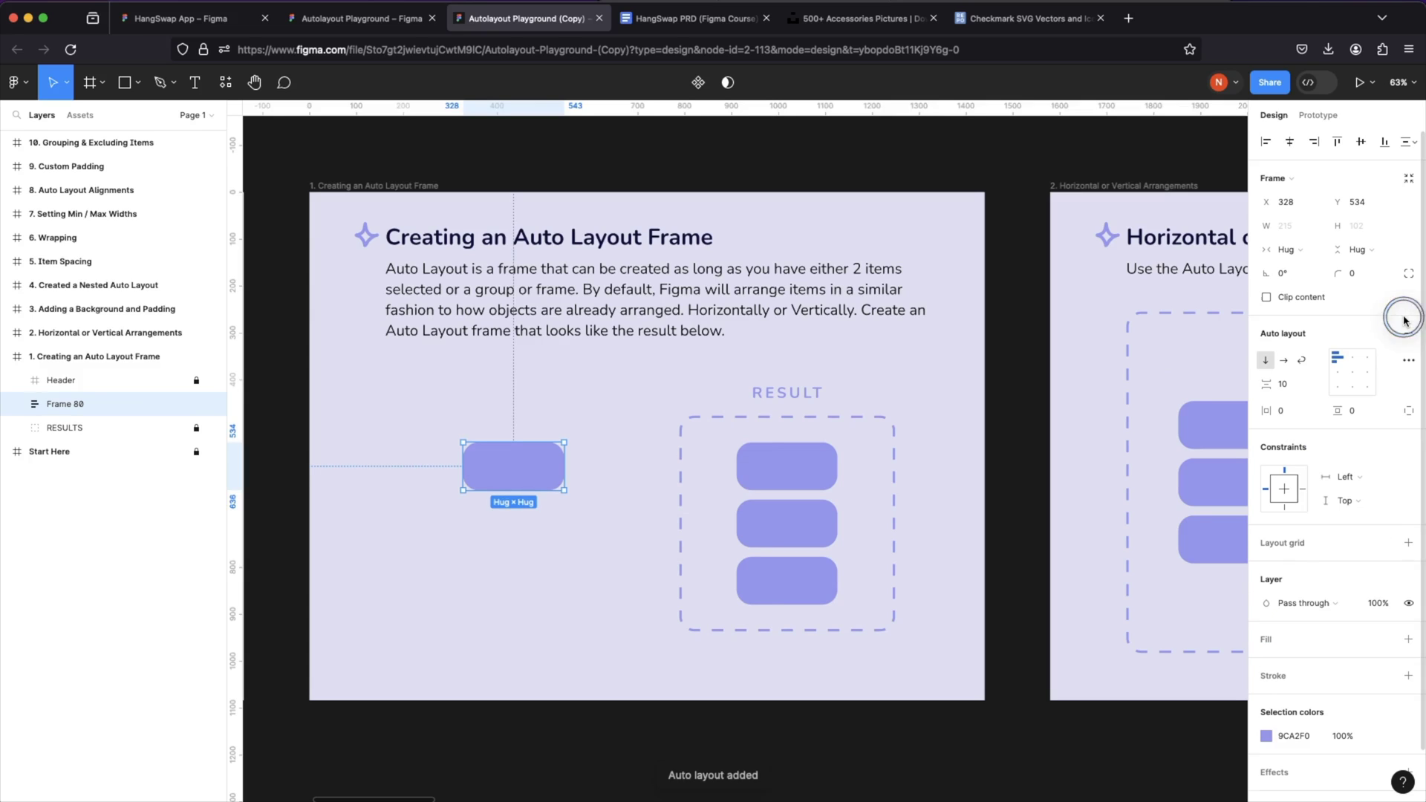
# - Duplicate the rectangle twice inside the auto layout frame, then undo the duplicates
pyautogui.click(516, 476)
pyautogui.press('super+d')
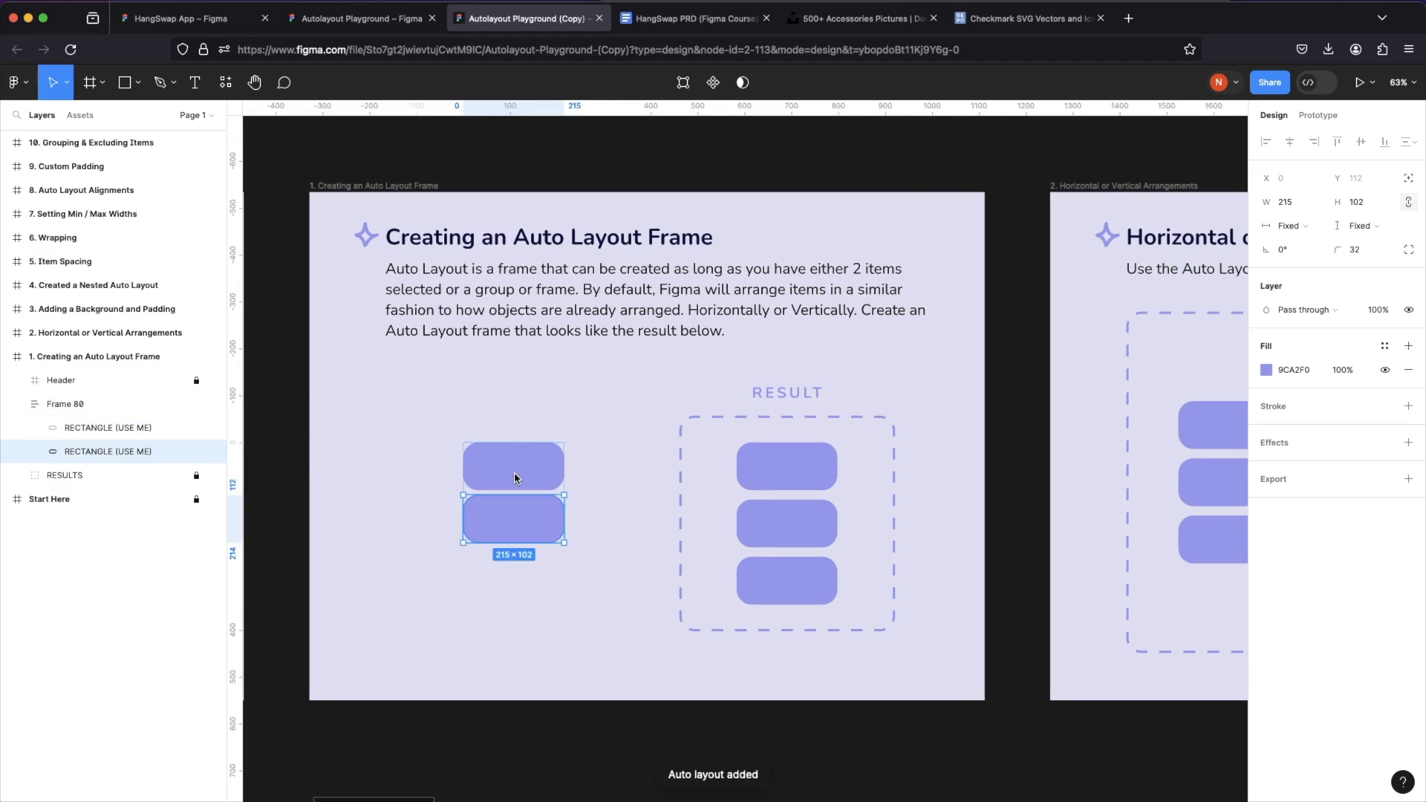
pyautogui.press('super+d')
pyautogui.press('super+z')
pyautogui.press('super+z')
pyautogui.press('super+z')
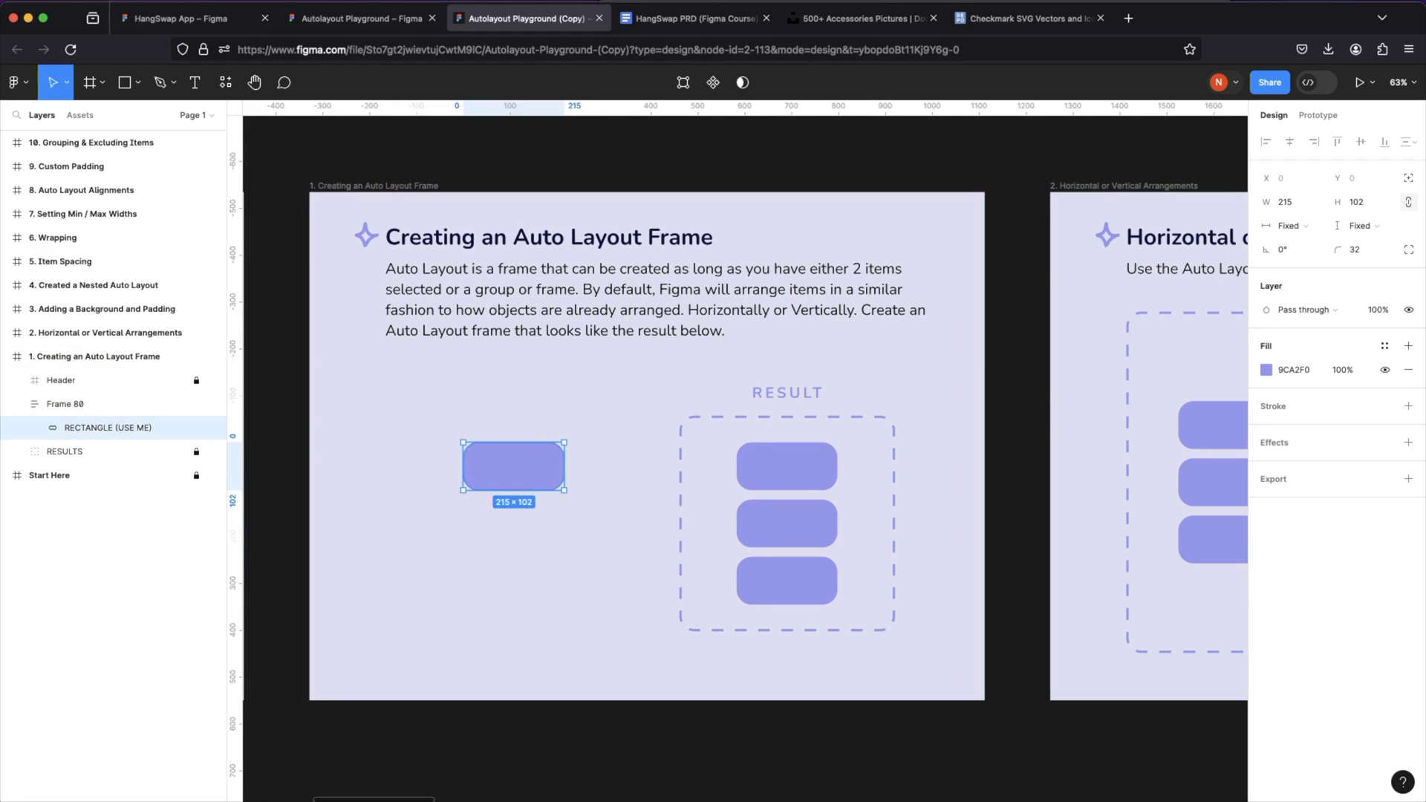
# - Undo the wrapper frame, copy the rectangle below itself, and apply auto layout to both
pyautogui.press('super+z')
pyautogui.press('super+z')
pyautogui.press('super+z')
pyautogui.press('super+z')
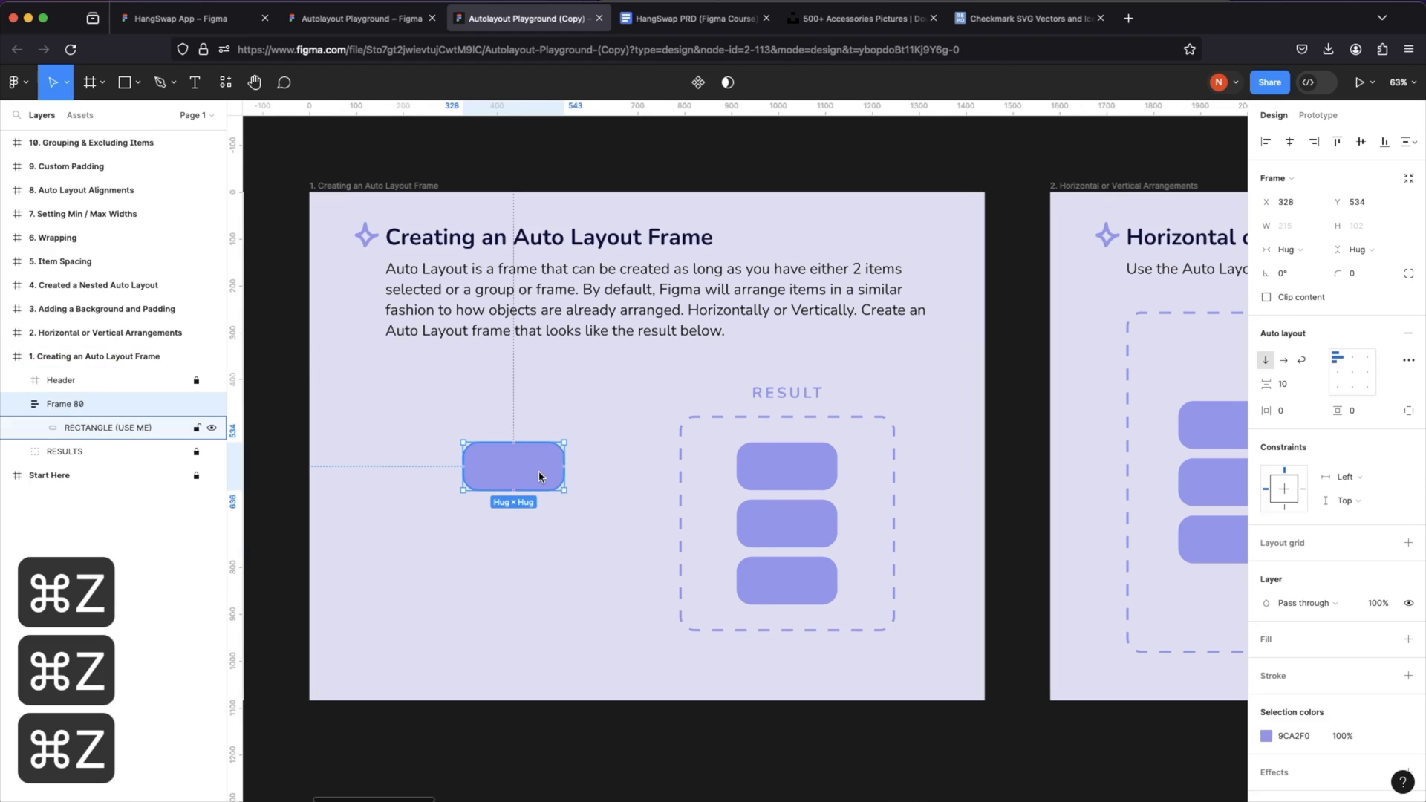
pyautogui.press('super+z')
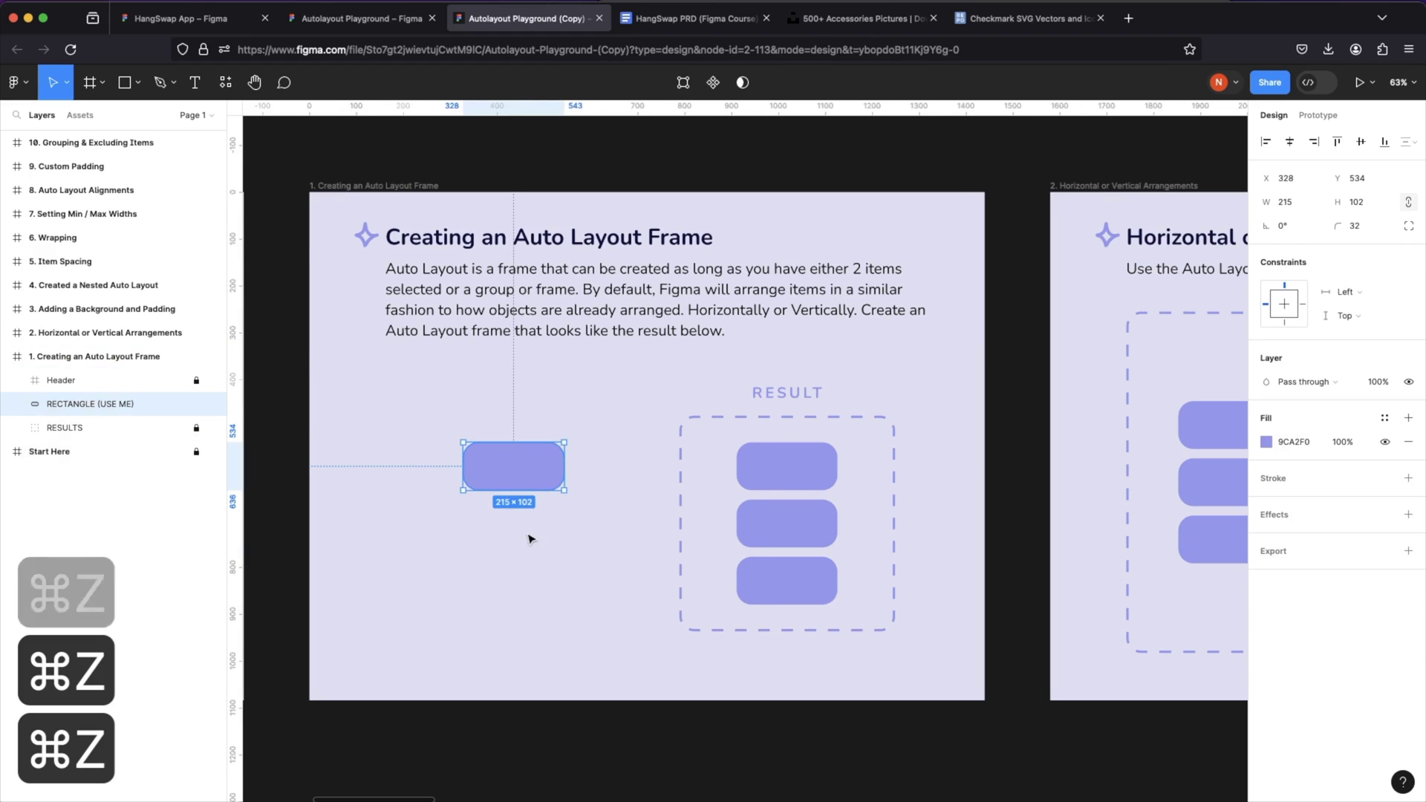
pyautogui.click(529, 536)
pyautogui.click(532, 467)
pyautogui.moveTo(532, 470); pyautogui.dragTo(532, 526)
pyautogui.click(548, 599)
pyautogui.moveTo(519, 585); pyautogui.dragTo(500, 430)
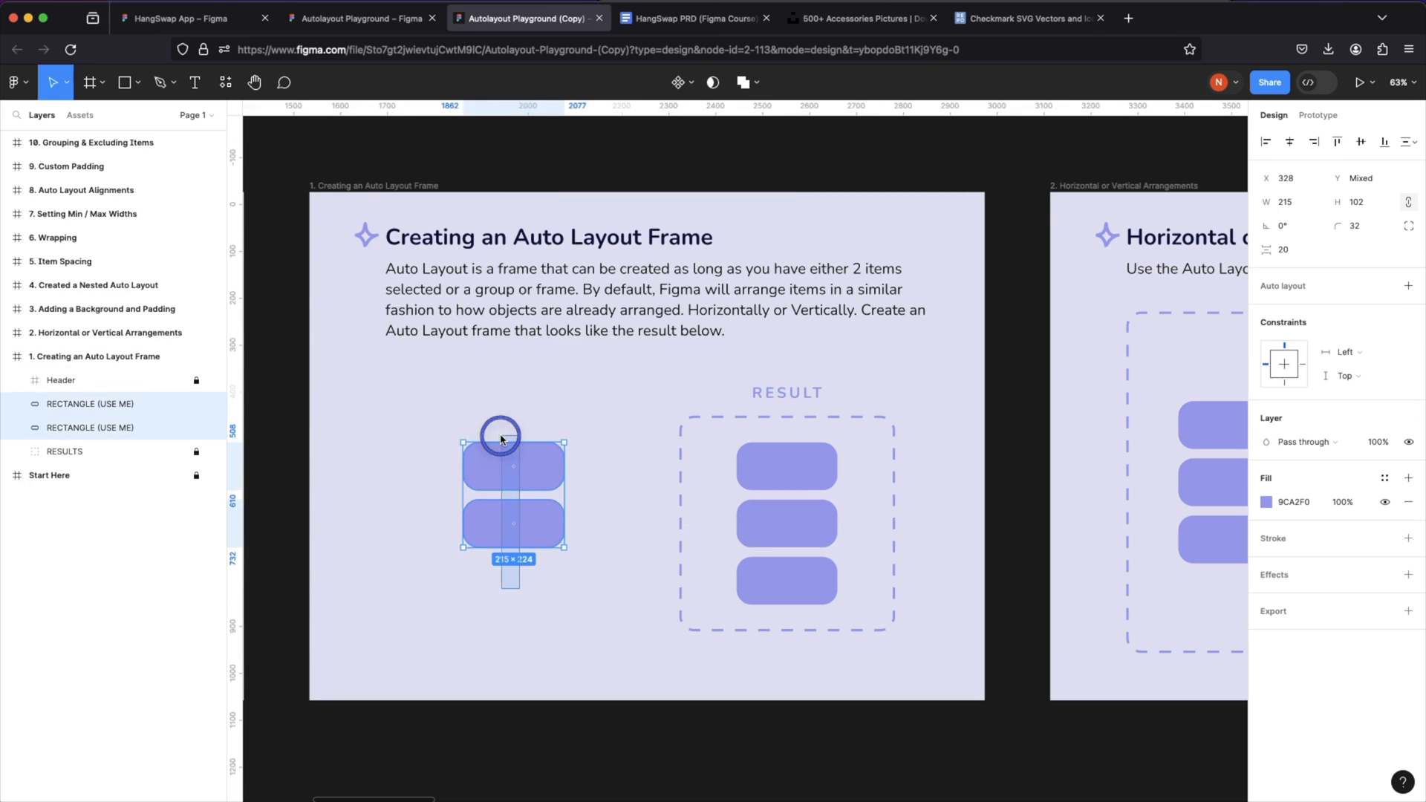
pyautogui.click(1408, 287)
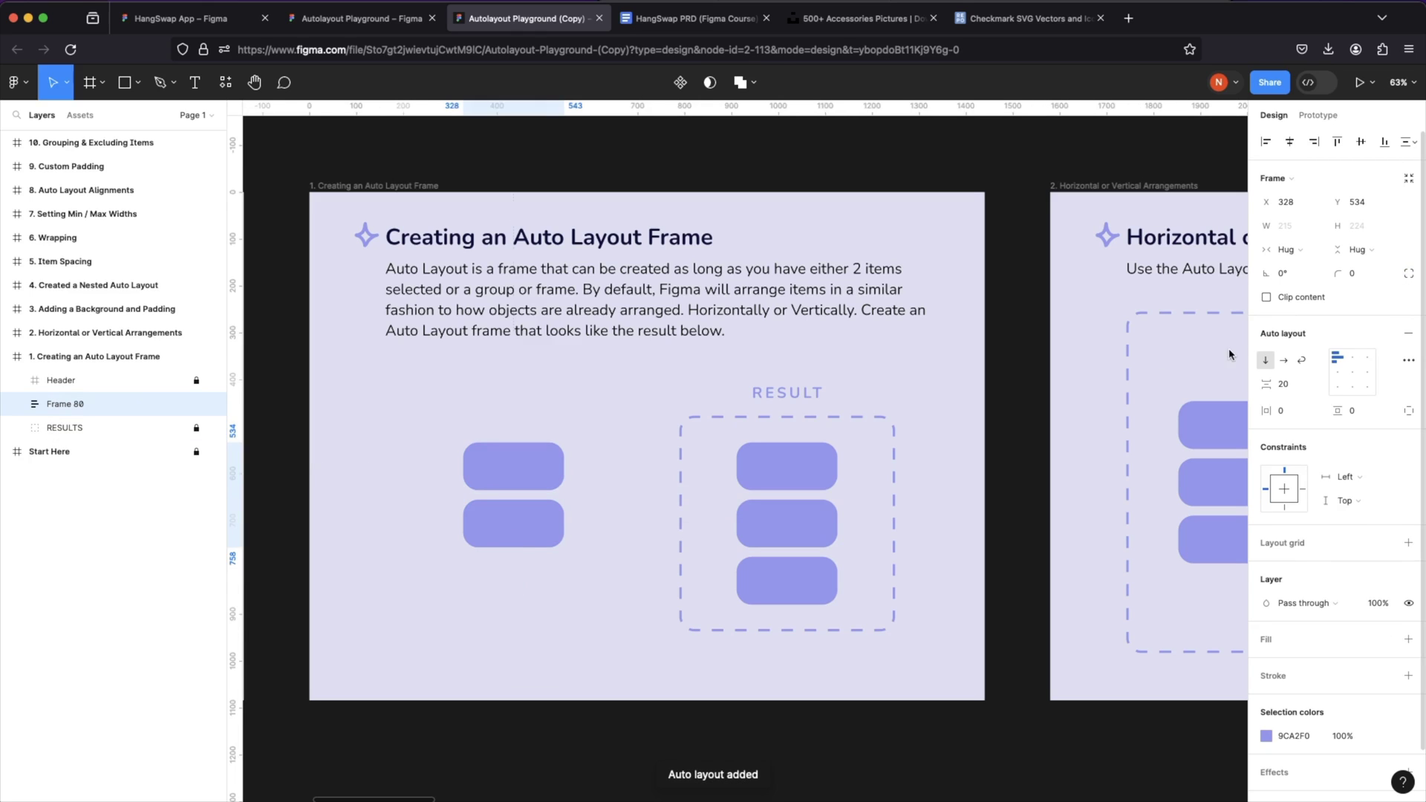
# - Undo that auto layout, nudge the lower rectangle right, and retry auto layout before undoing
pyautogui.press('super+z')
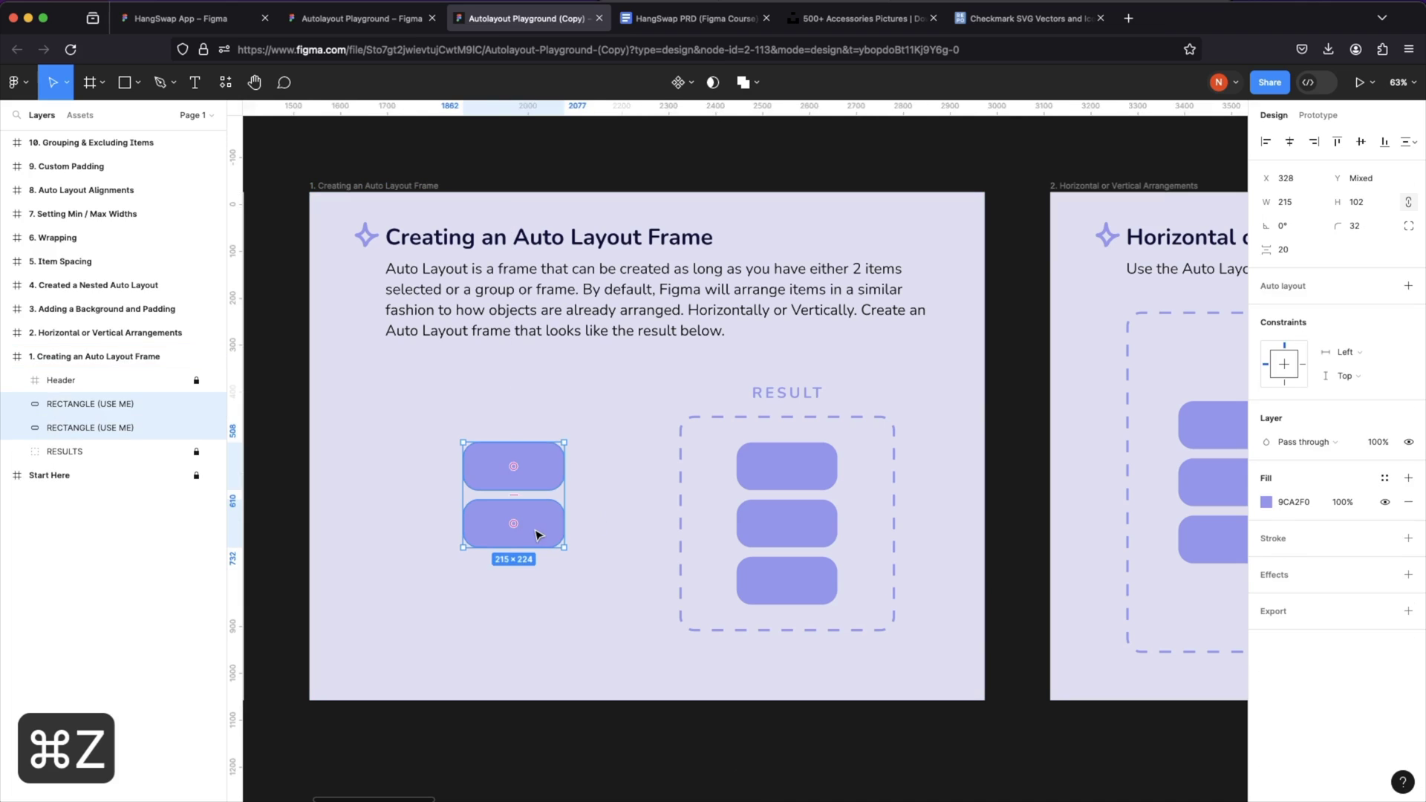
pyautogui.click(546, 529)
pyautogui.moveTo(546, 529); pyautogui.dragTo(561, 530)
pyautogui.moveTo(461, 591); pyautogui.dragTo(534, 465)
pyautogui.click(1408, 286)
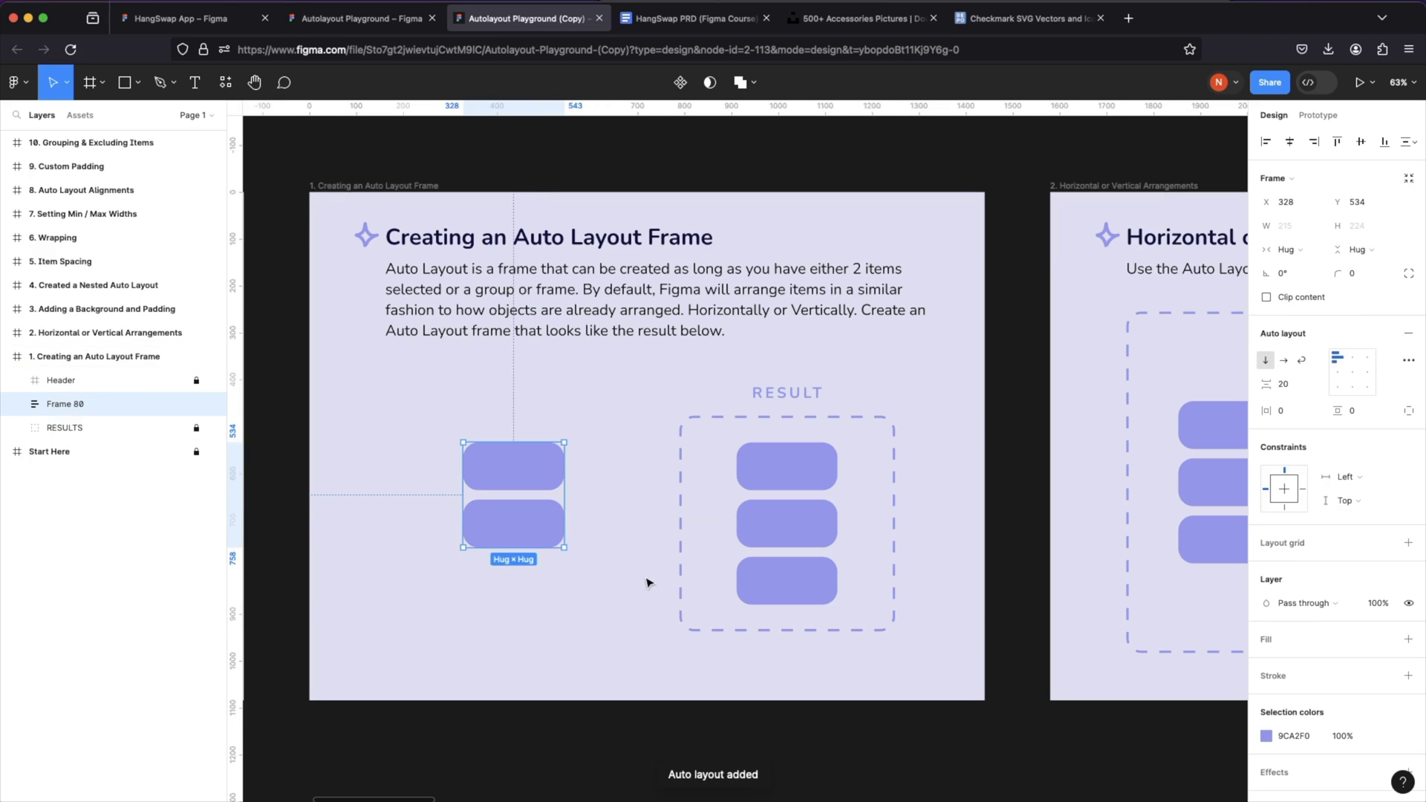
pyautogui.press('super+z')
# - Try a side-by-side auto layout with the copy beside the original, then undo it
pyautogui.click(542, 566)
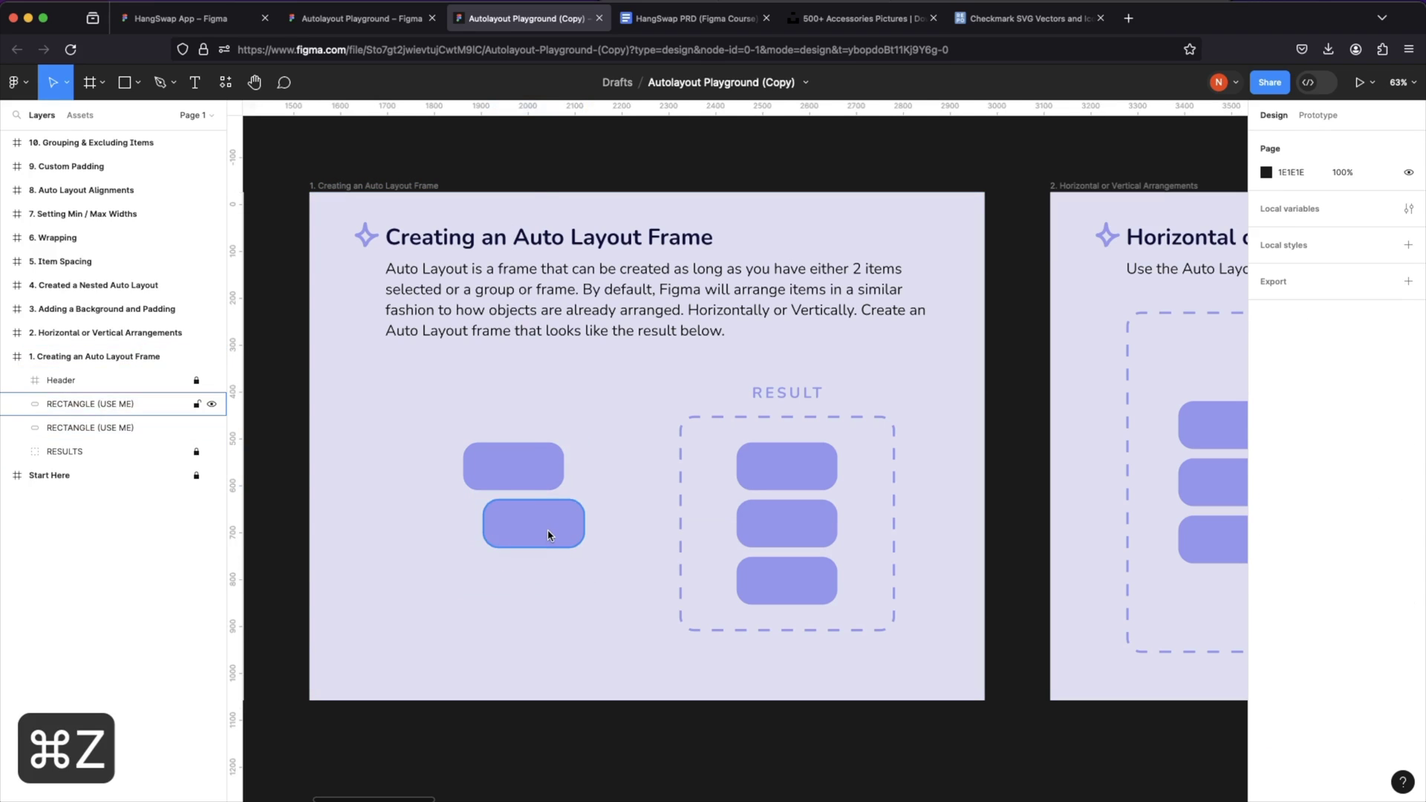
pyautogui.click(525, 536)
pyautogui.moveTo(526, 536); pyautogui.dragTo(615, 488)
pyautogui.press('super+a')
pyautogui.click(1408, 286)
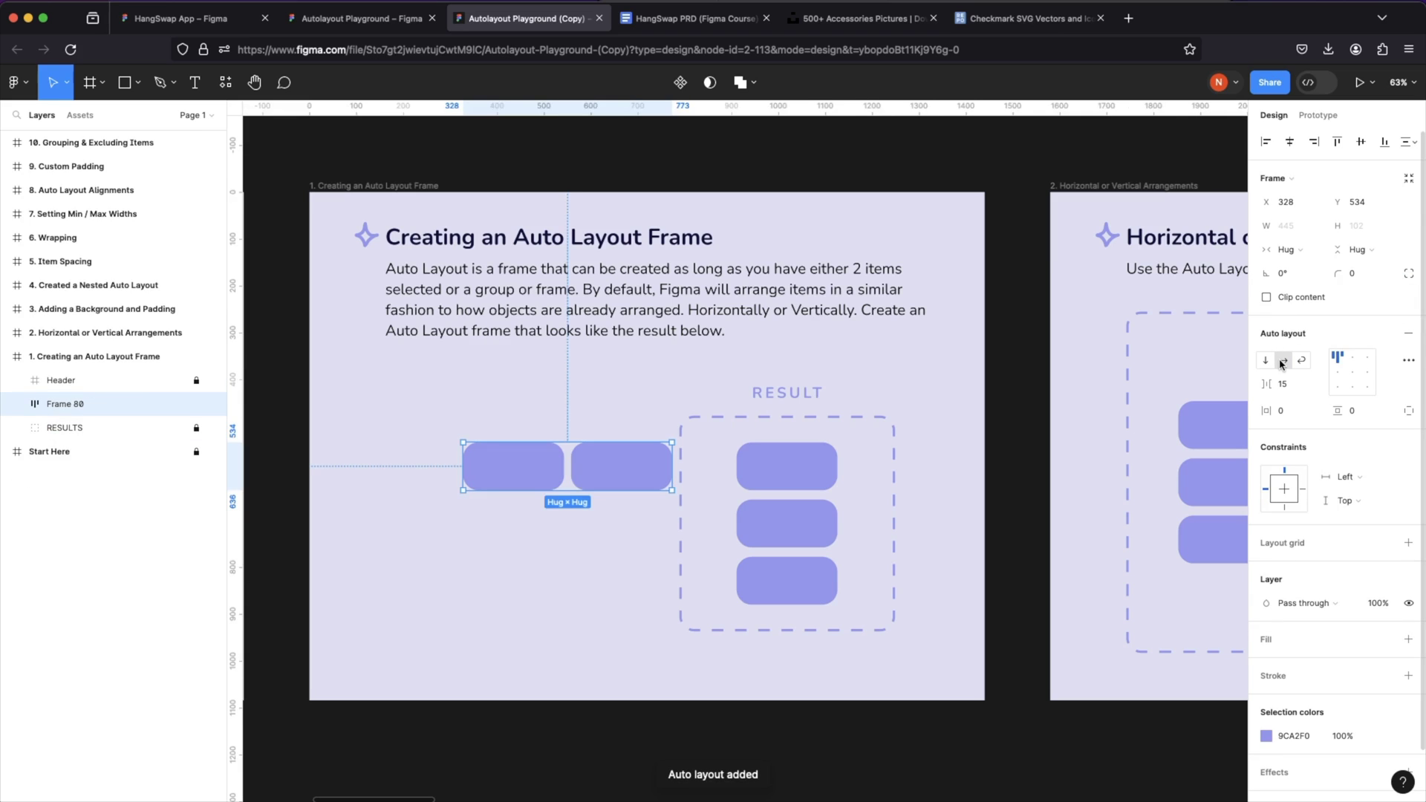
pyautogui.press('super+z')
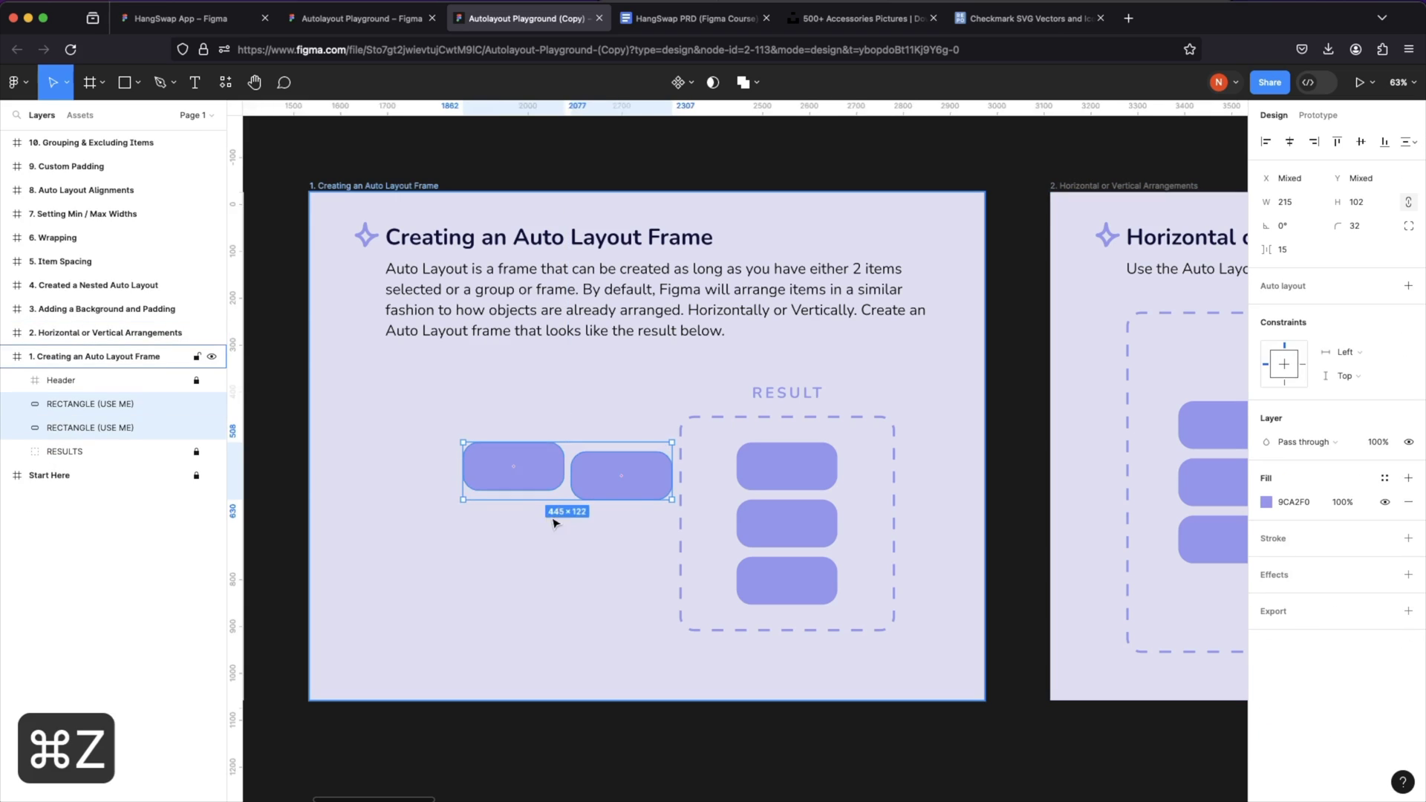
pyautogui.press('super+z')
pyautogui.press('super+z')
pyautogui.press('super+z')
# - Wrap the two stacked rectangles in vertical auto layout and duplicate one to make three
pyautogui.click(606, 511)
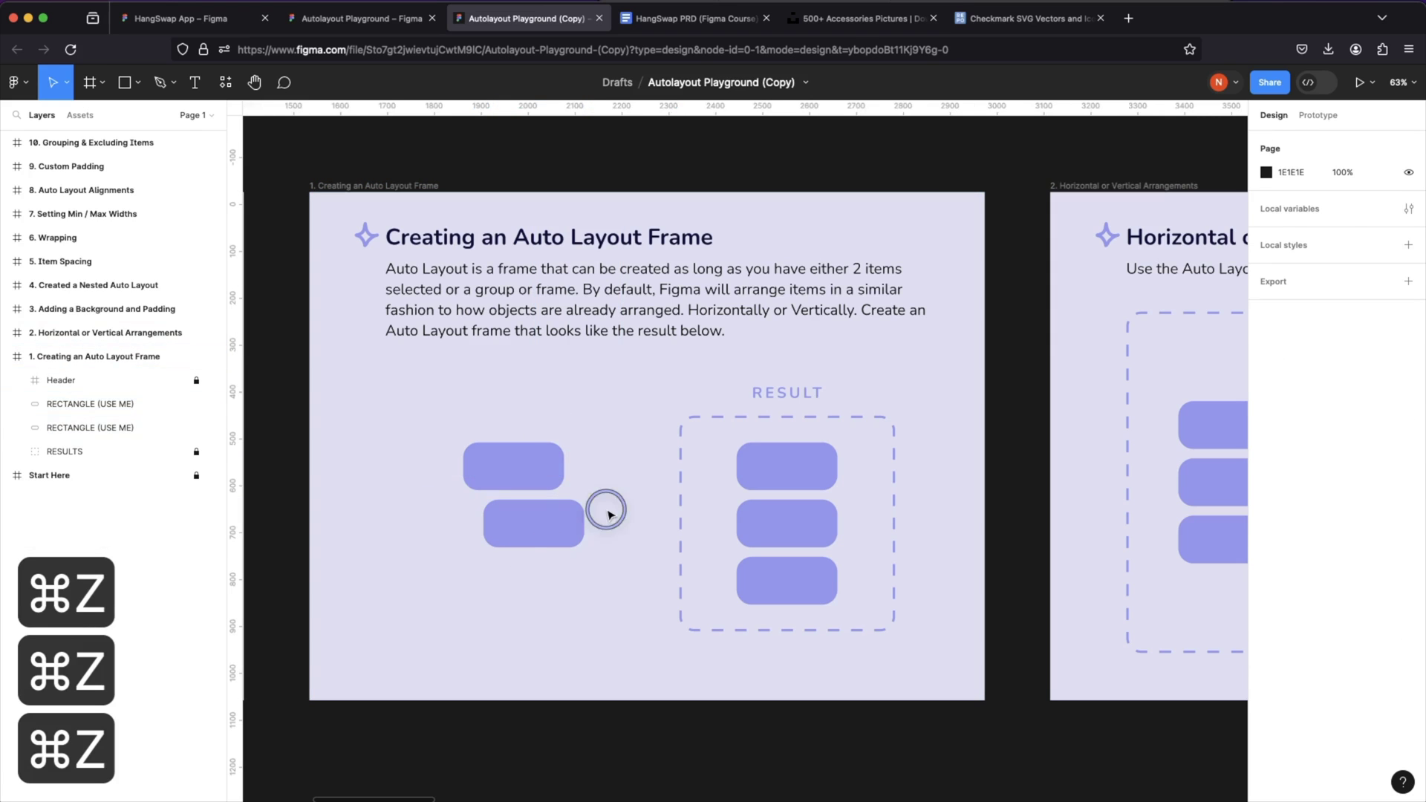
pyautogui.moveTo(606, 510); pyautogui.dragTo(541, 452)
pyautogui.click(1404, 287)
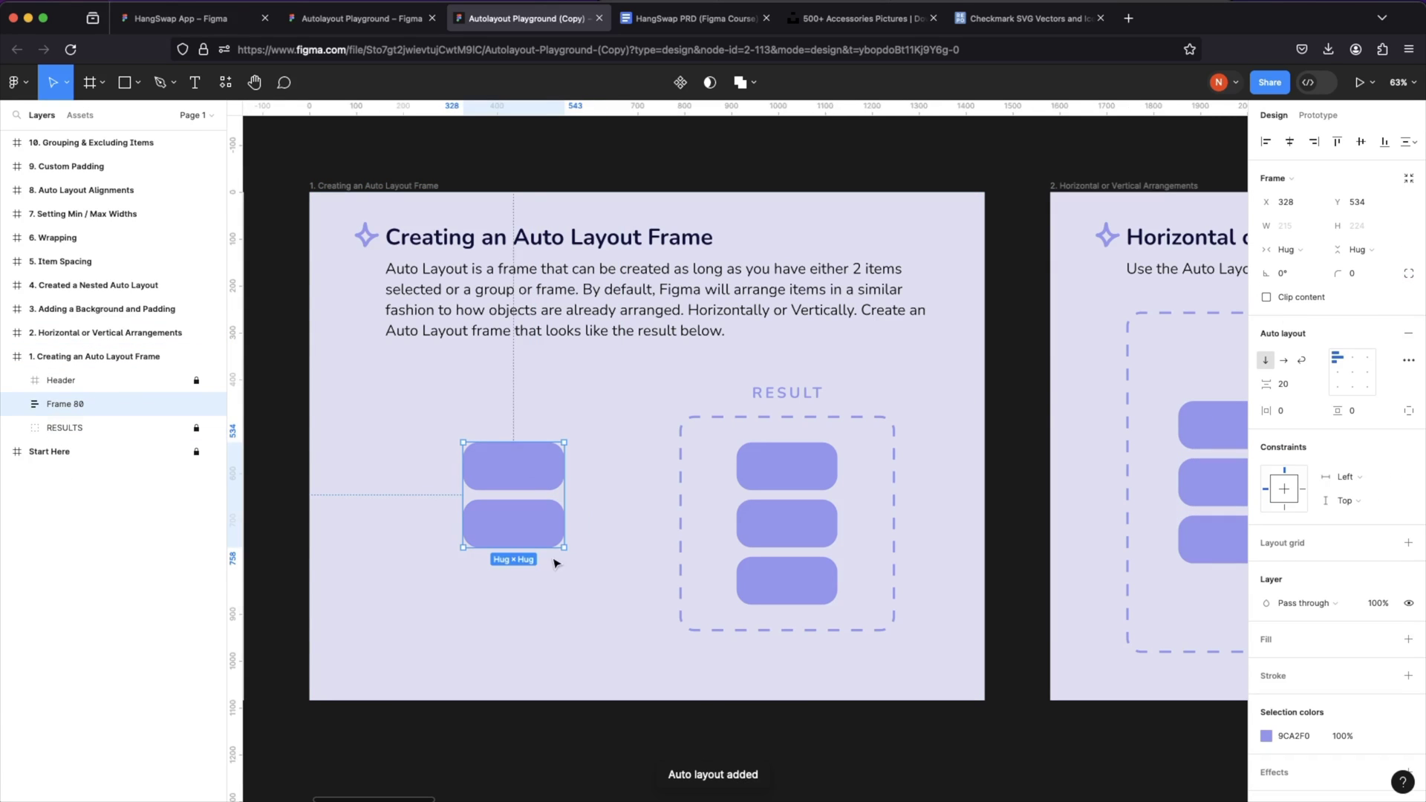
pyautogui.click(535, 526)
pyautogui.press('super+d')
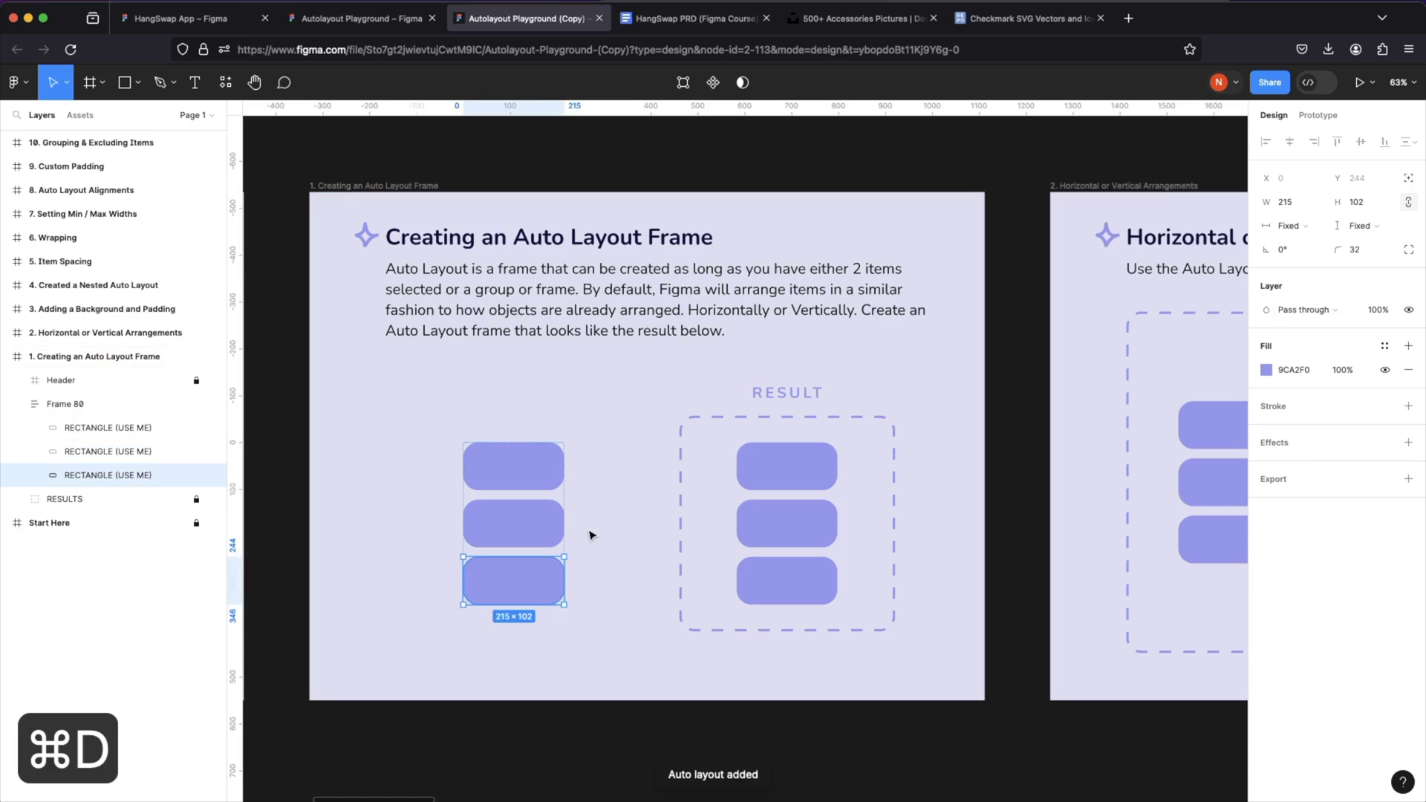
pyautogui.click(592, 534)
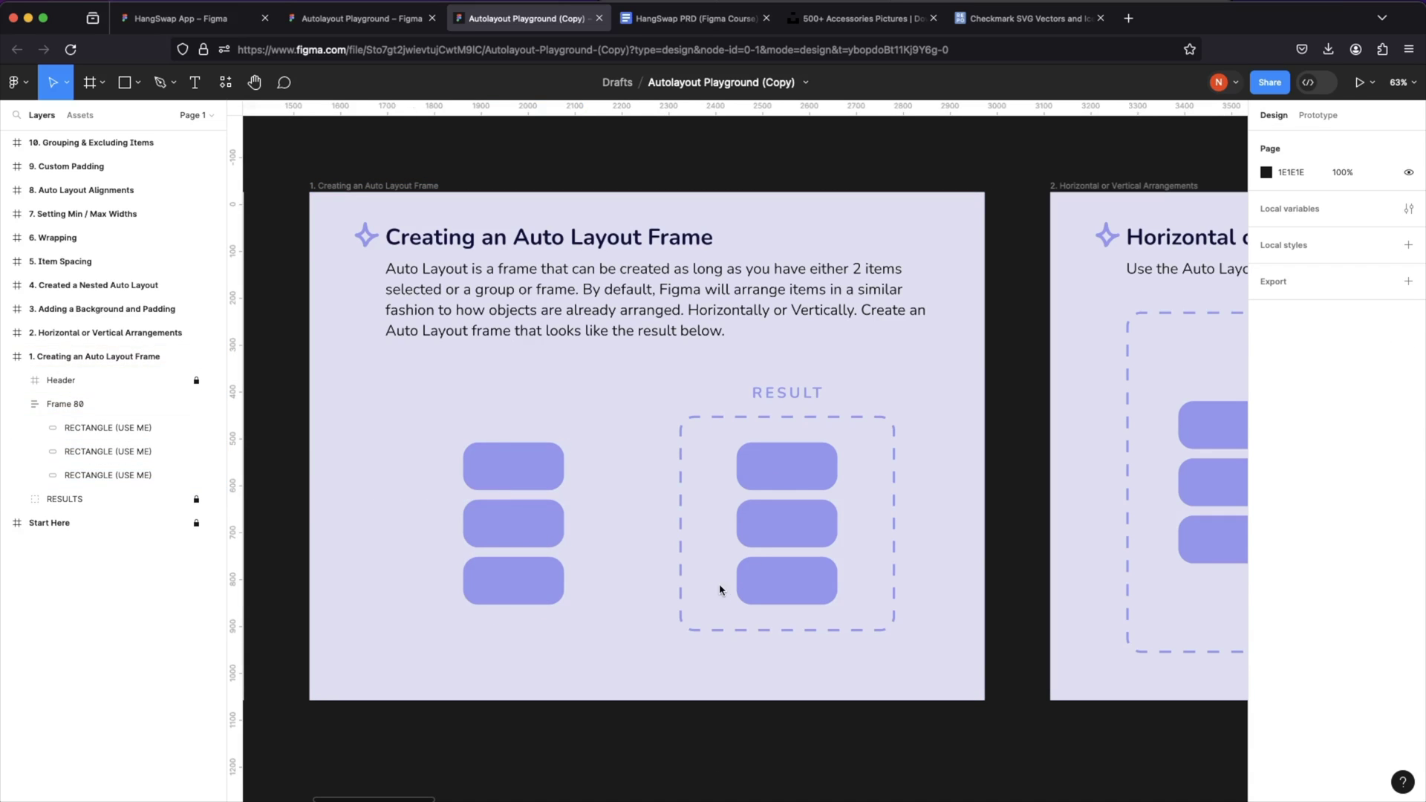
# - Set the exercise 2 WORK WITH ME frame's auto layout direction to horizontal
pyautogui.hscroll(10, 624, 552)
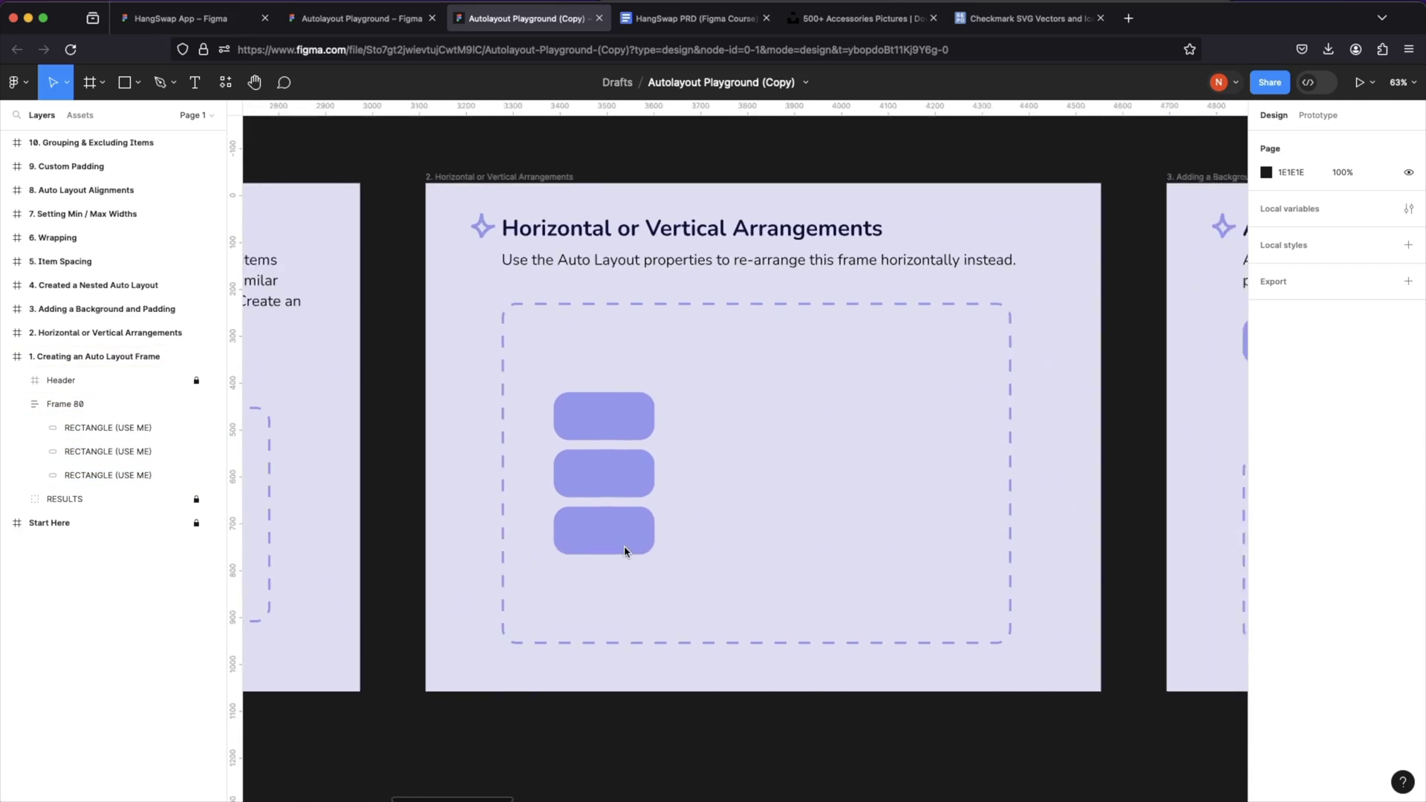
pyautogui.scroll(1, 624, 552)
pyautogui.hscroll(1, 624, 552)
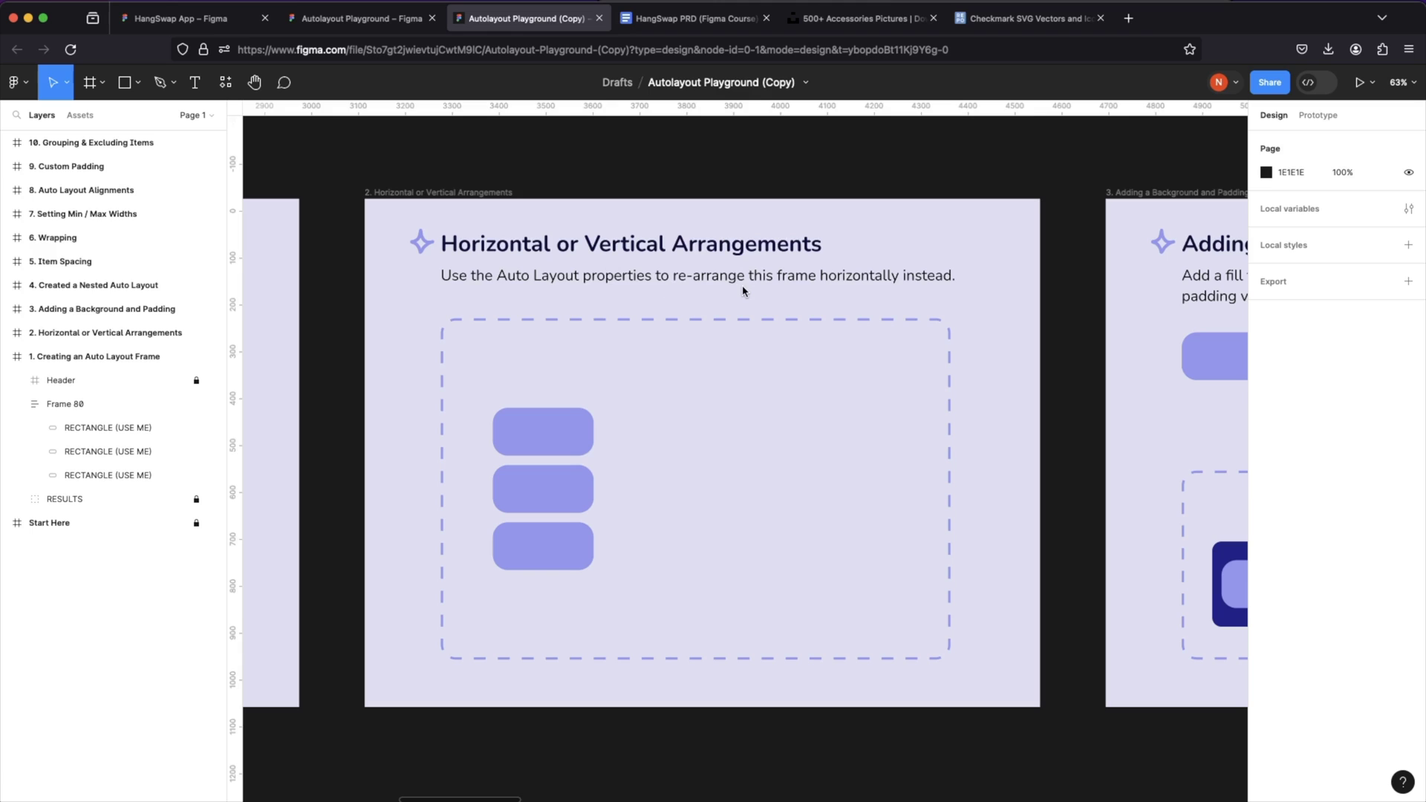
pyautogui.click(558, 458)
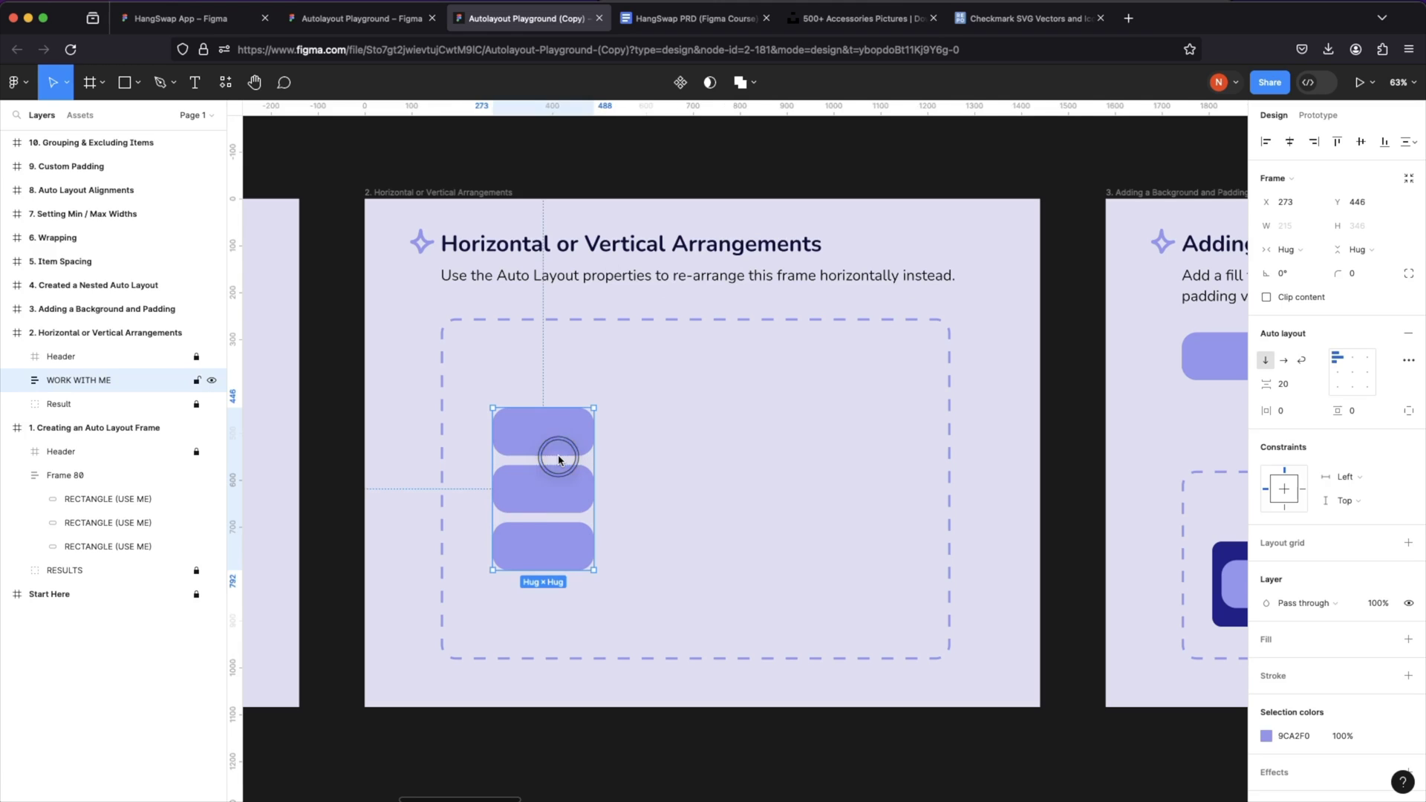
pyautogui.click(1284, 363)
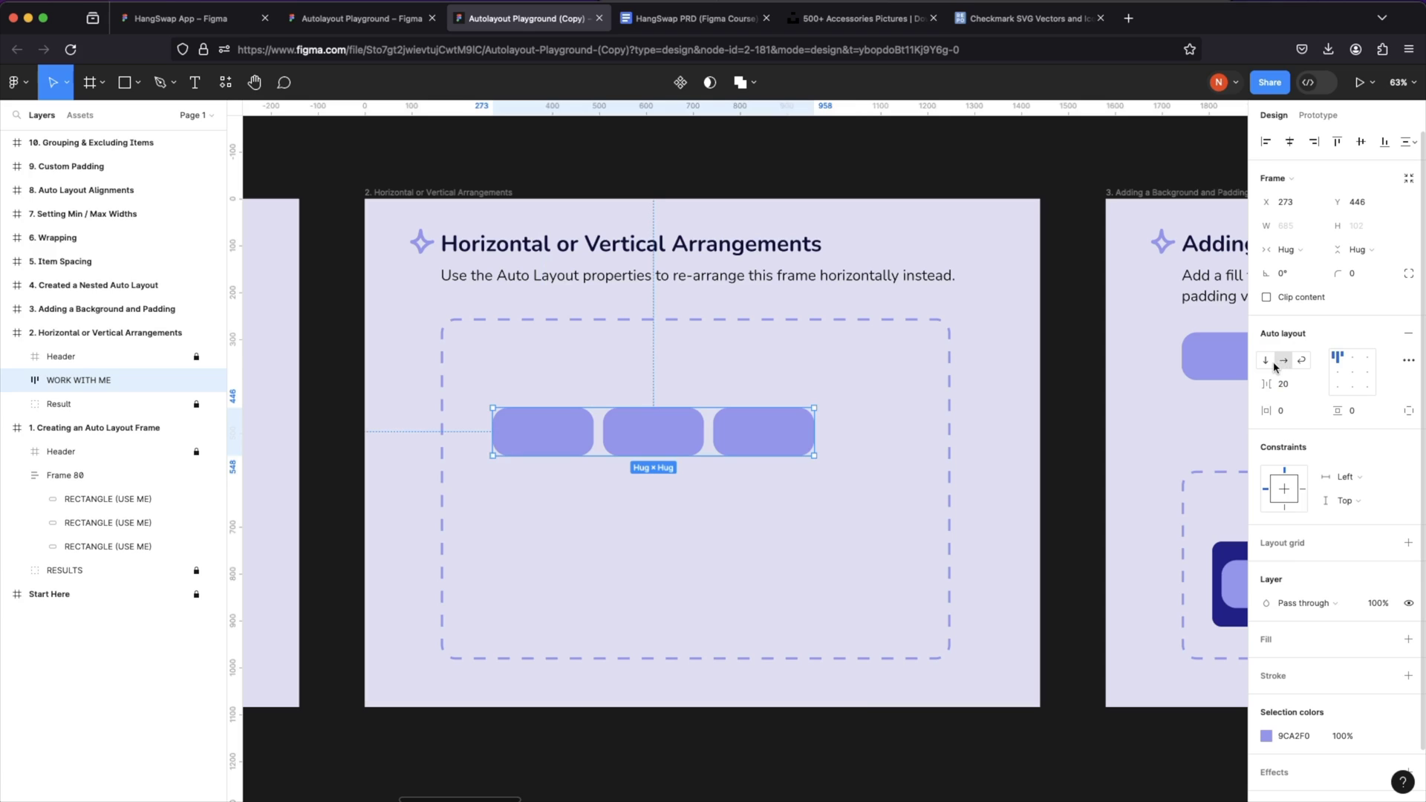
pyautogui.click(1266, 362)
pyautogui.click(1284, 362)
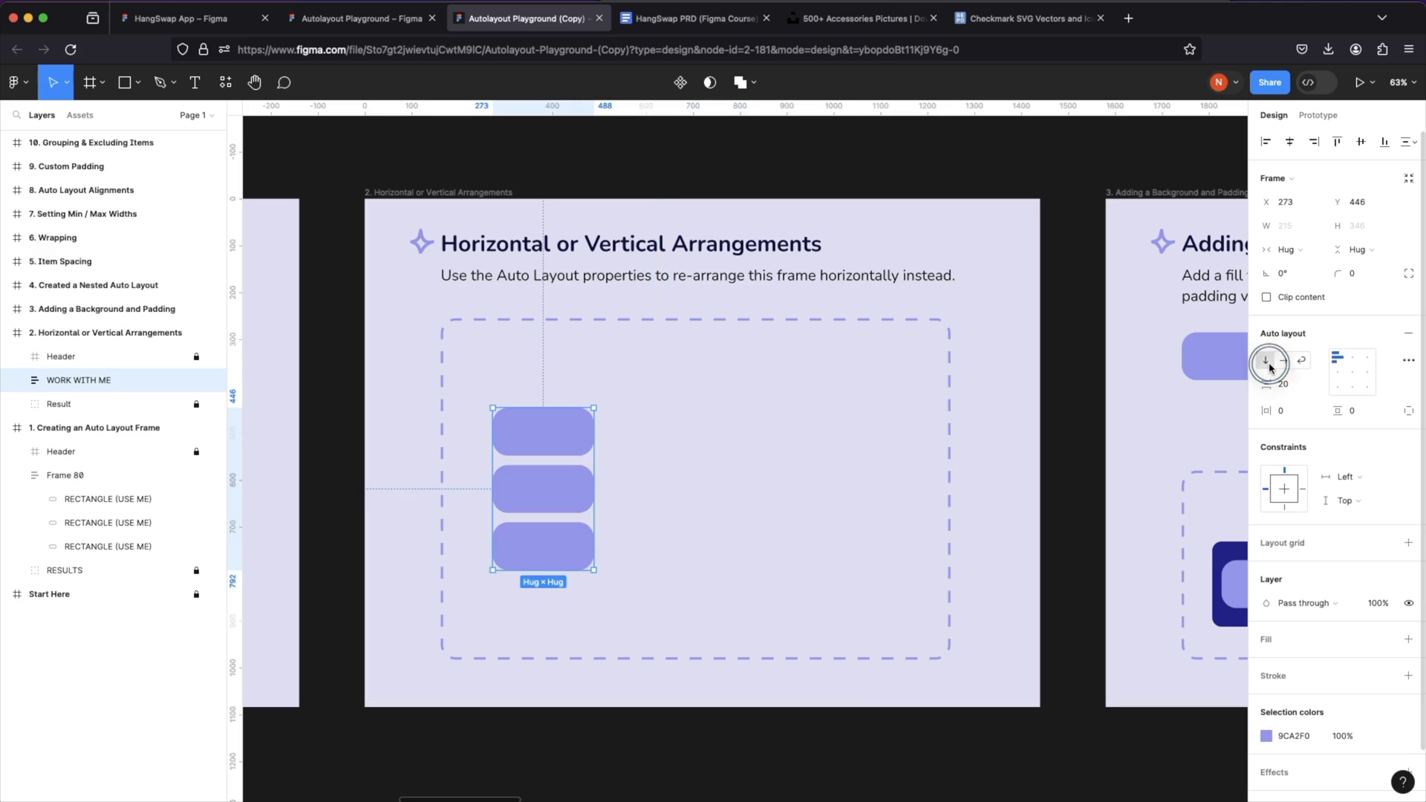
pyautogui.click(1283, 362)
pyautogui.click(1267, 363)
pyautogui.click(1283, 362)
# - Draw a small frame beside the exercise 3 rectangles, then undo it
pyautogui.hscroll(10, 993, 429)
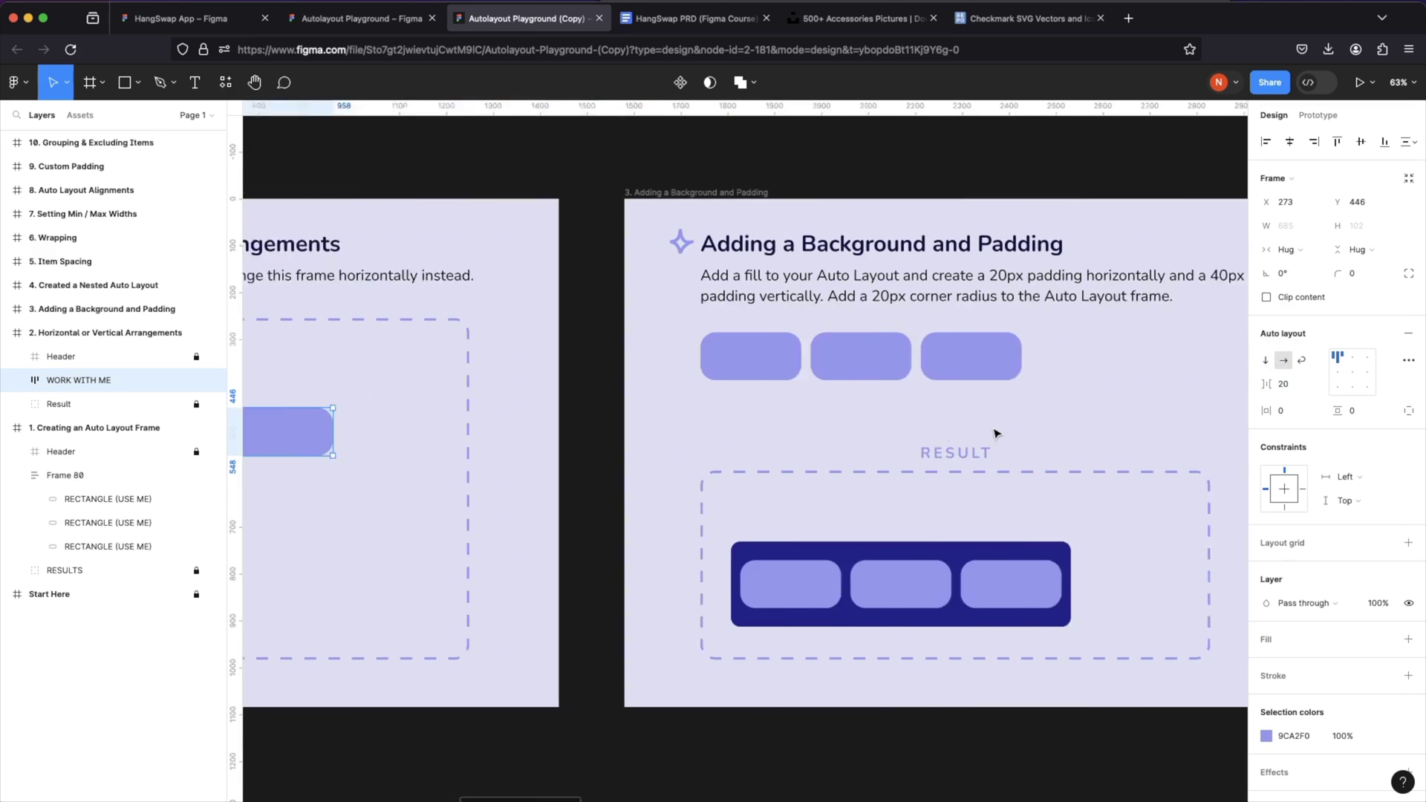
pyautogui.hscroll(5, 996, 433)
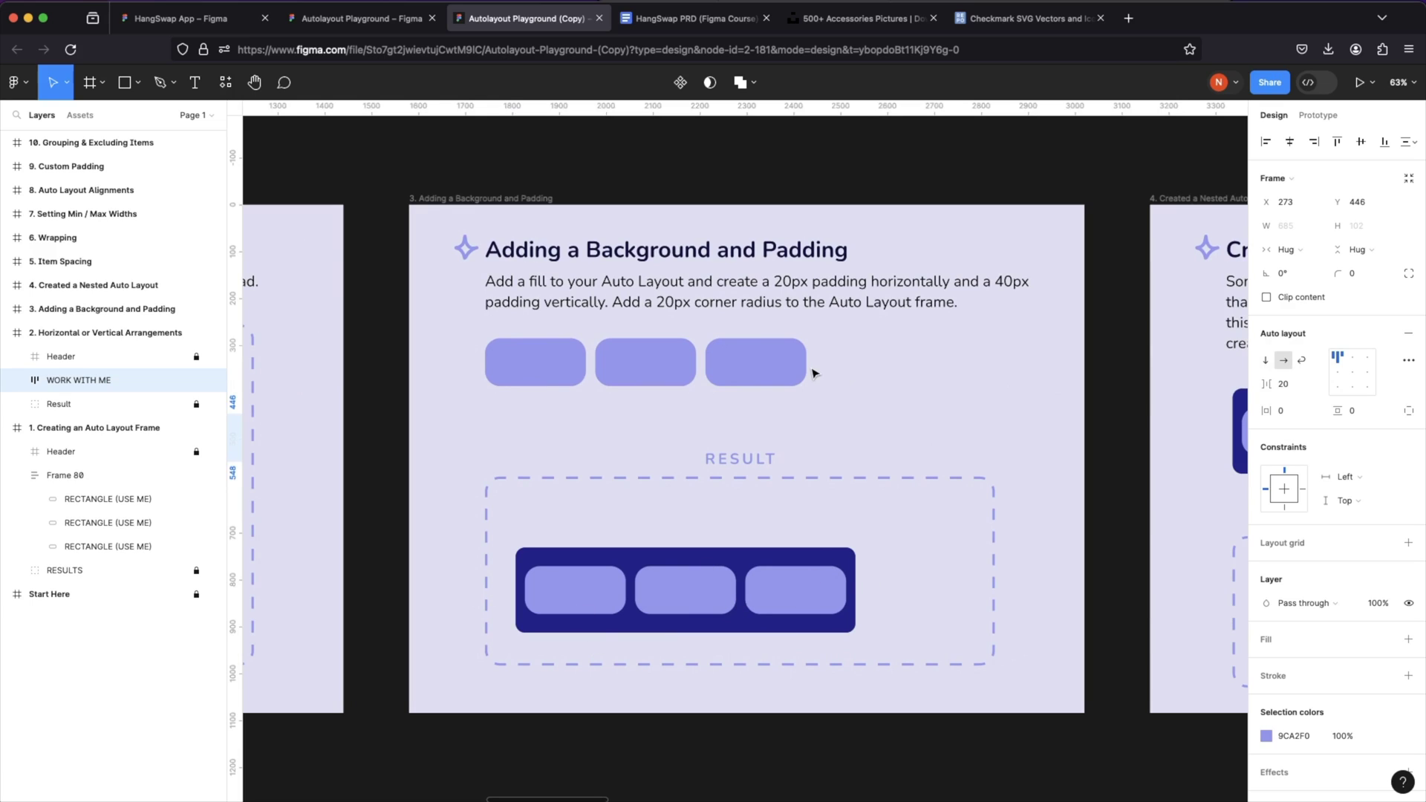
pyautogui.press('f')
pyautogui.moveTo(819, 375)
pyautogui.mouseDown()
pyautogui.moveTo(779, 372)
pyautogui.moveTo(747, 401)
pyautogui.mouseUp()
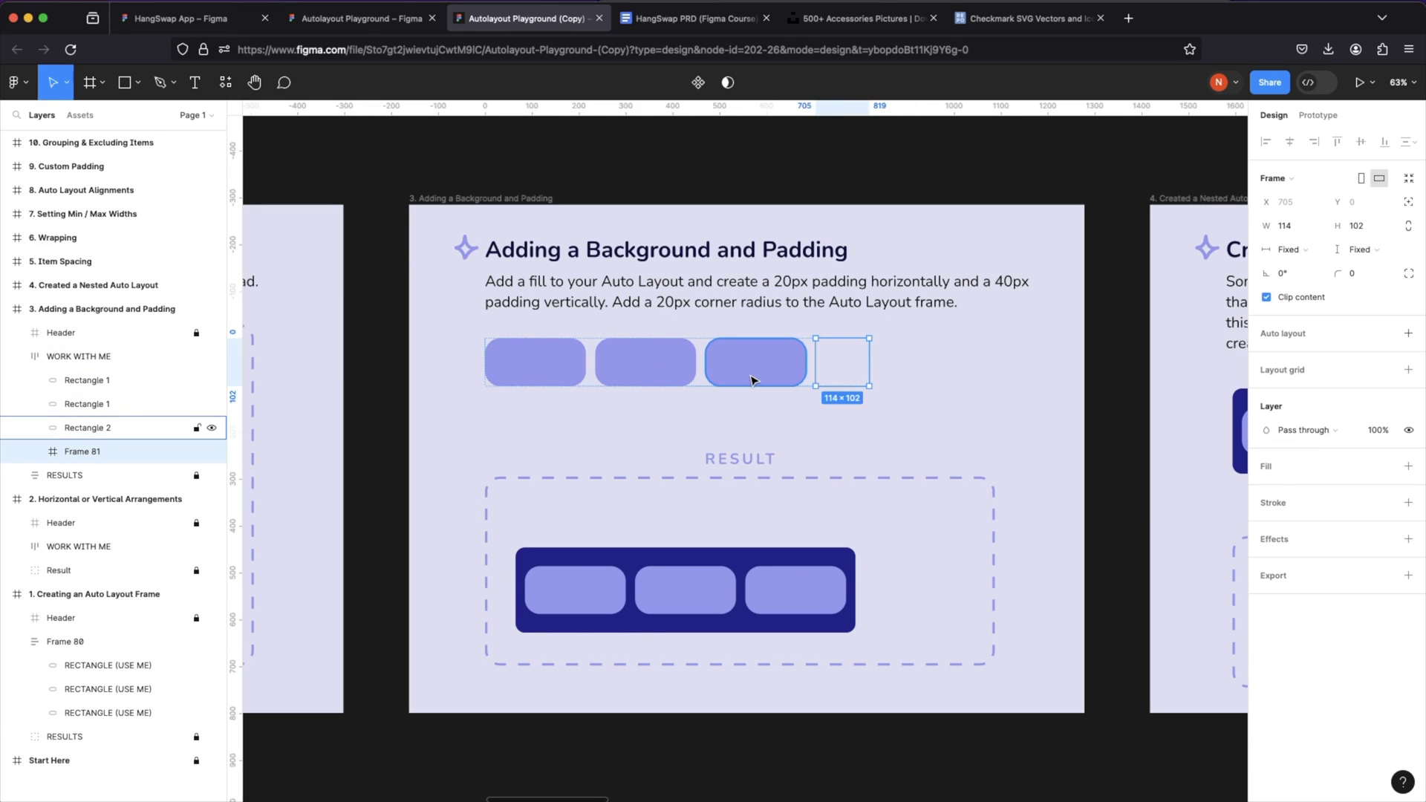
pyautogui.press('super+z')
# - Add a navy 1F2896 fill to the WORK WITH ME row frame
pyautogui.click(764, 369)
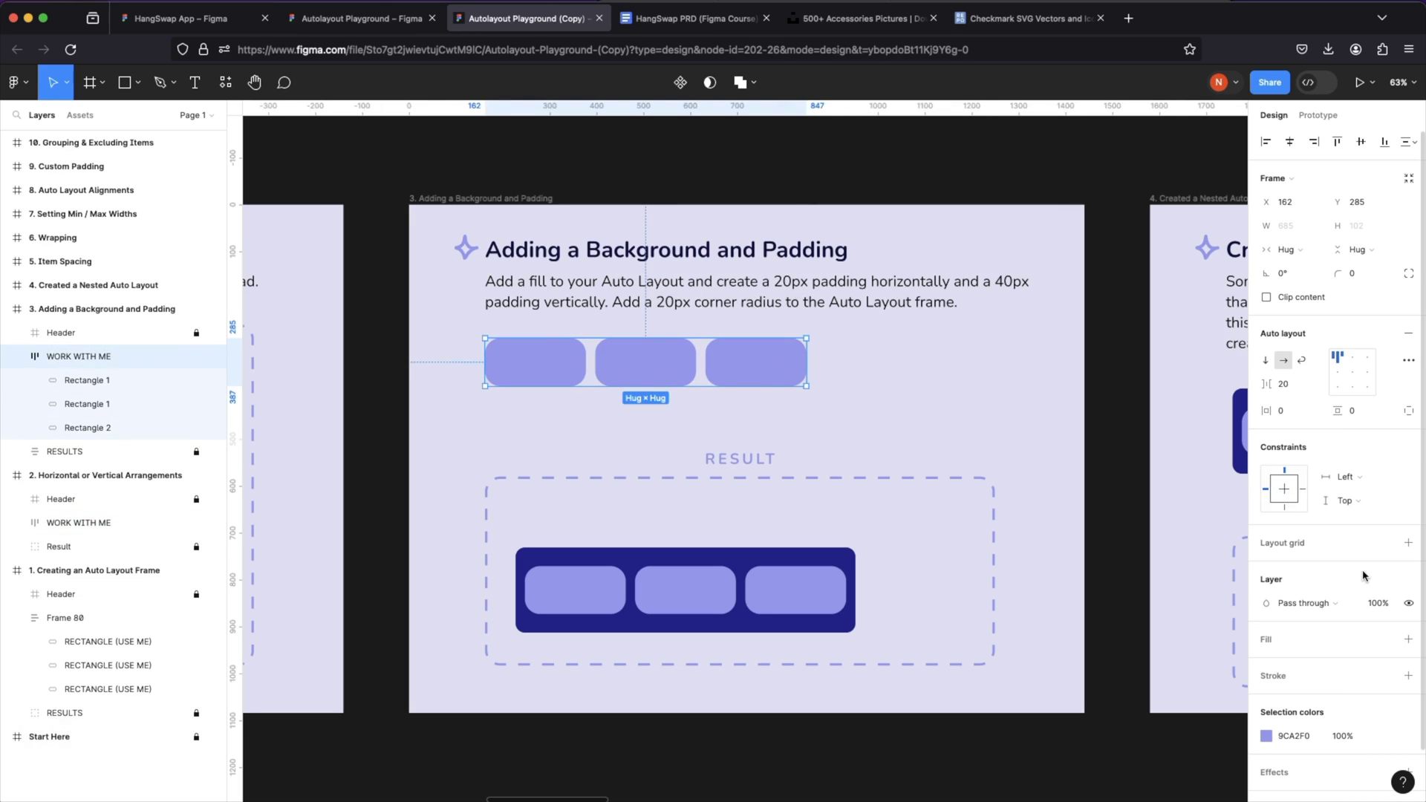
pyautogui.click(1409, 640)
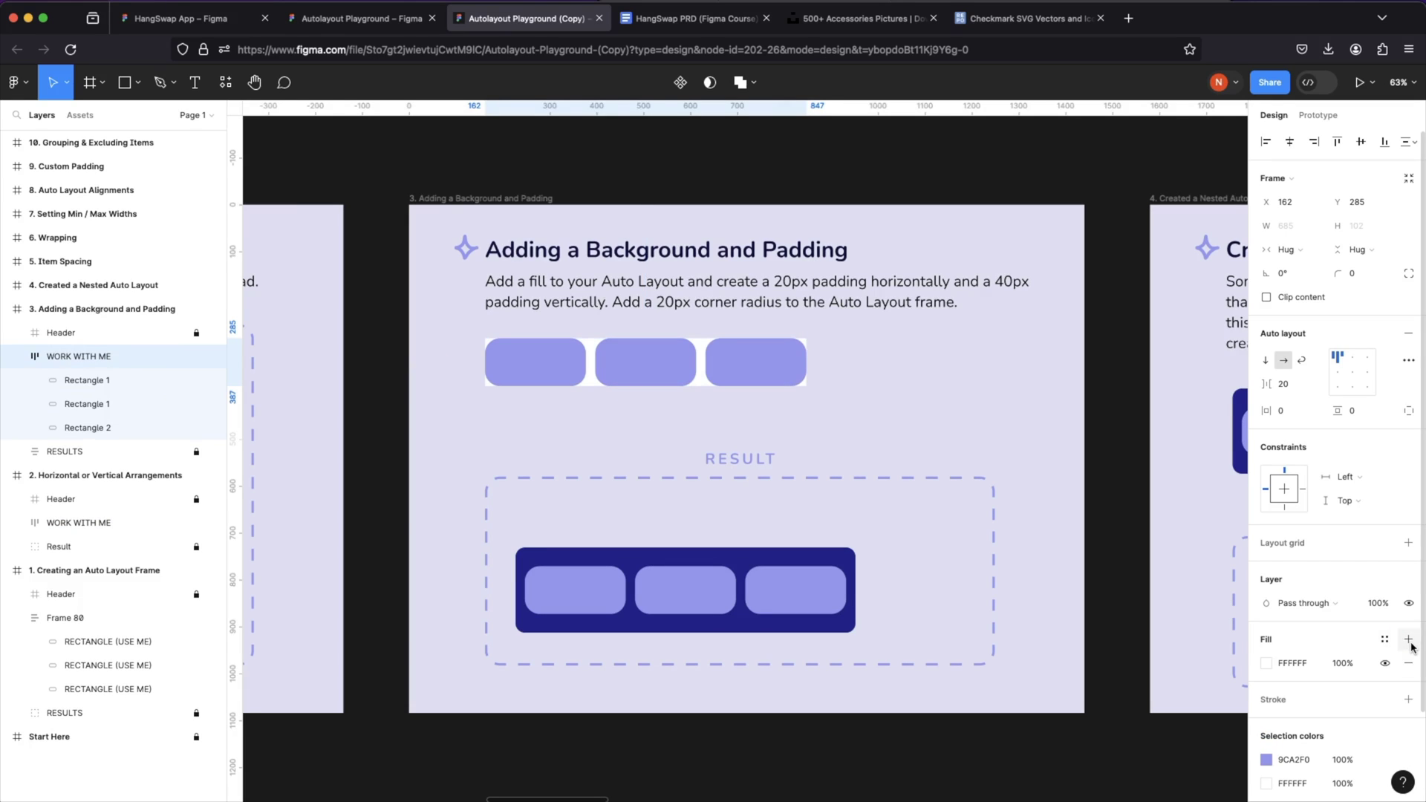
pyautogui.click(1266, 663)
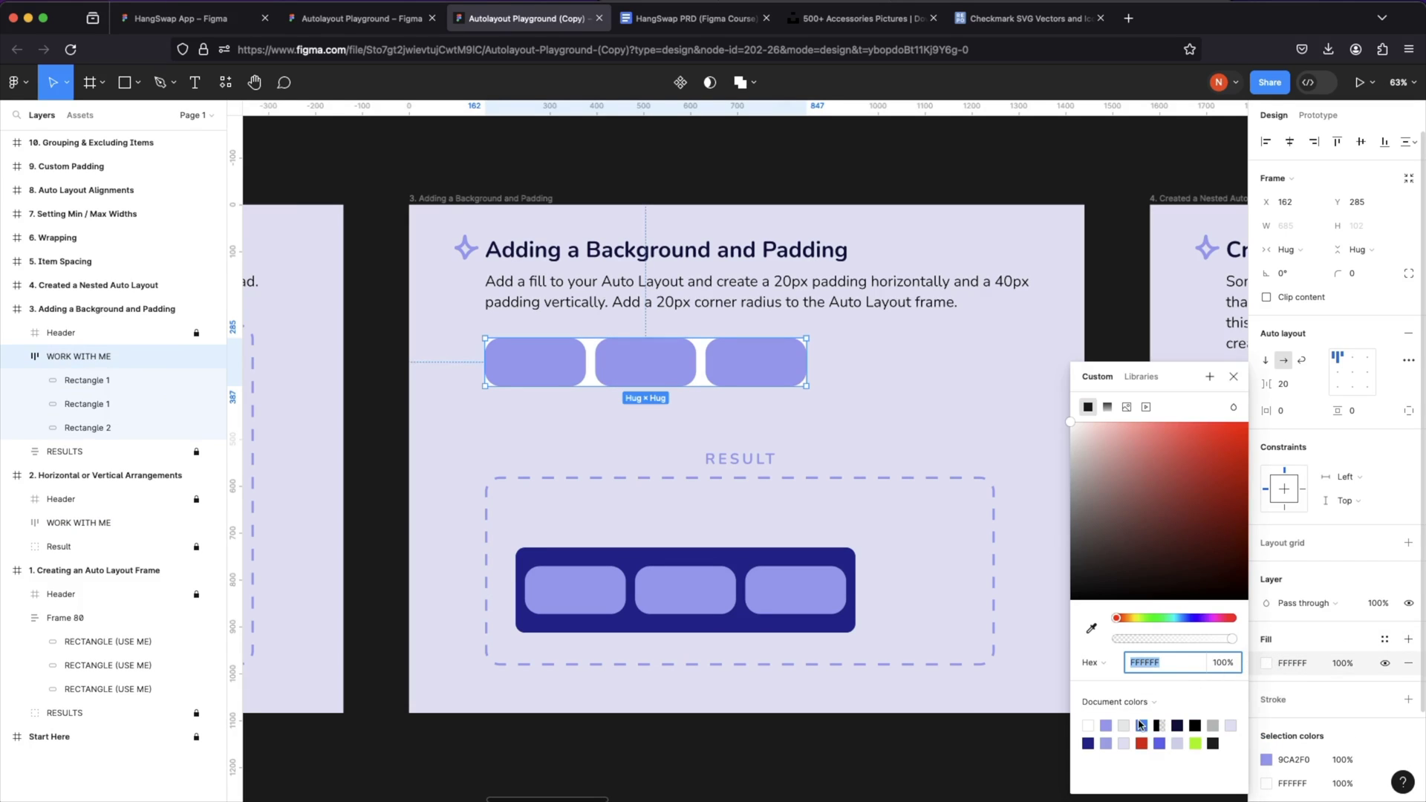
pyautogui.click(1088, 744)
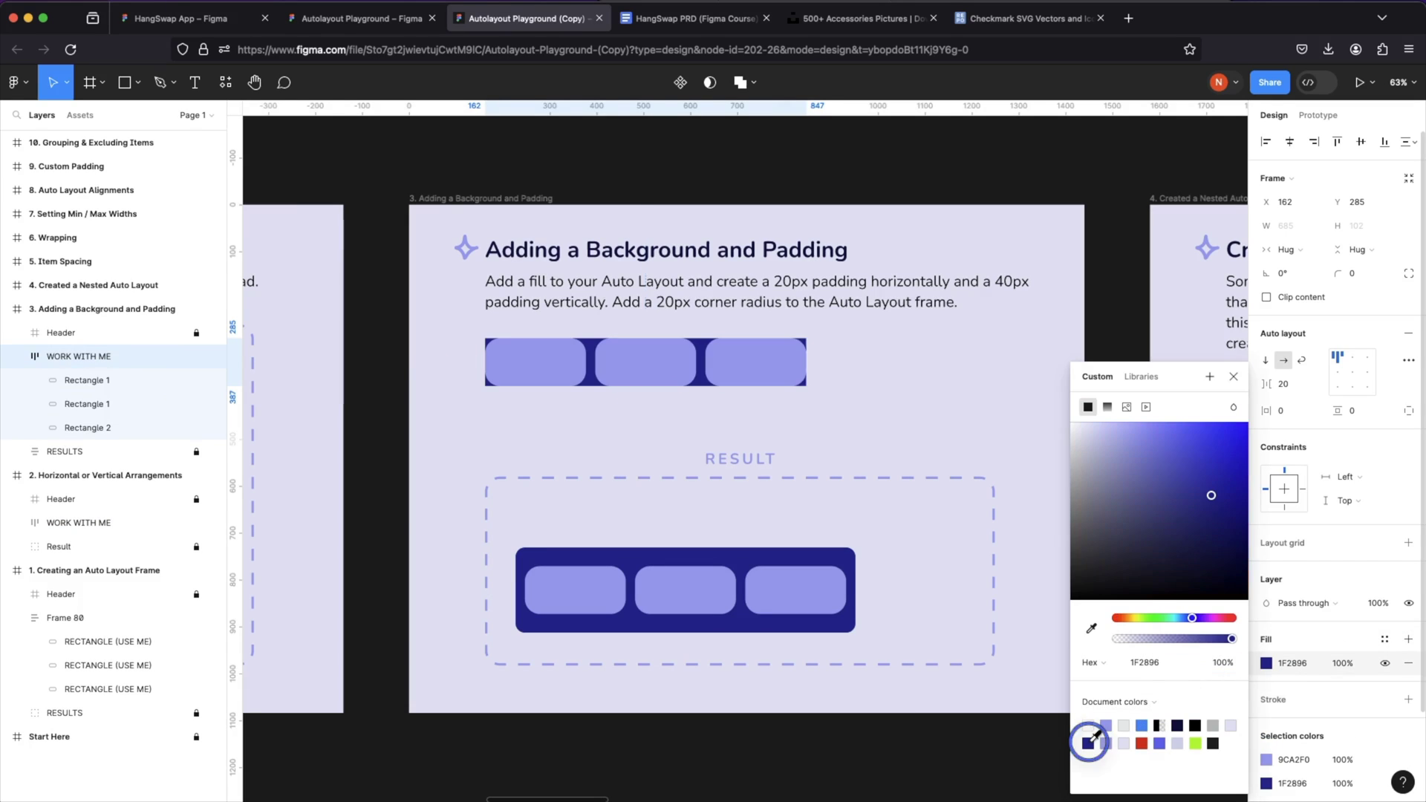
pyautogui.click(873, 407)
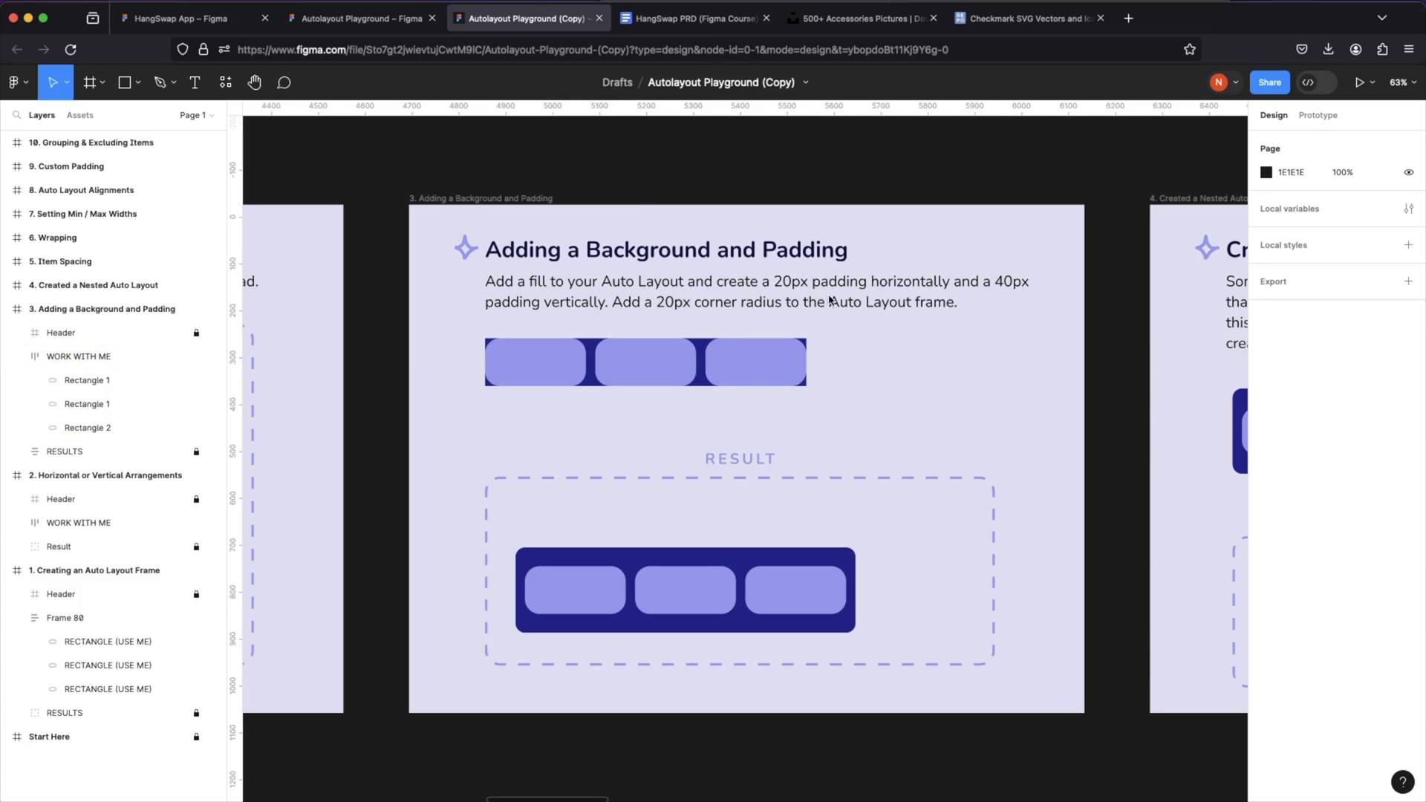
# - Set the WORK WITH ME row's horizontal padding to 20 and vertical padding to 40
pyautogui.click(602, 362)
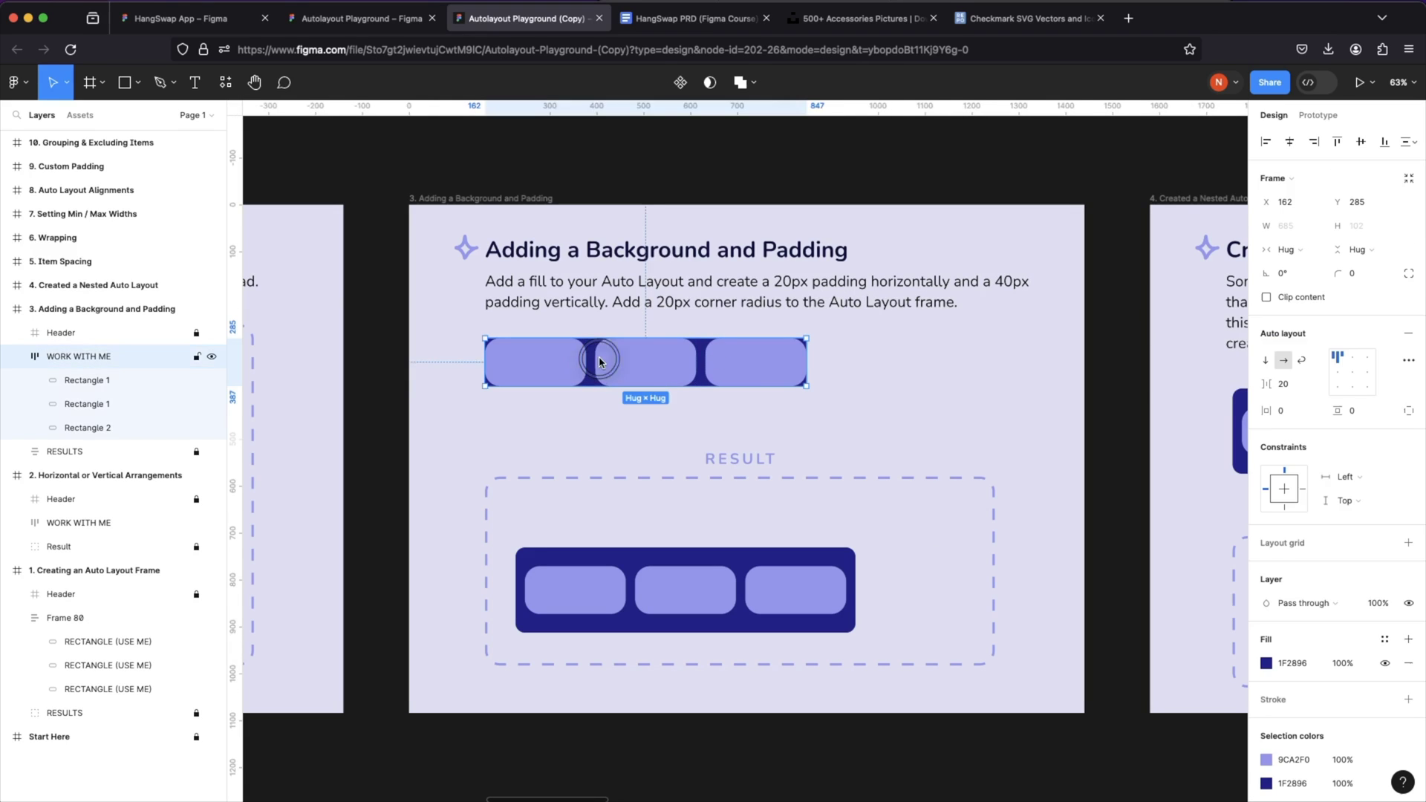
pyautogui.moveTo(1280, 417)
pyautogui.mouseDown()
pyautogui.moveTo(1321, 412)
pyautogui.moveTo(1287, 416)
pyautogui.mouseUp()
pyautogui.click(1287, 413)
pyautogui.write('20')
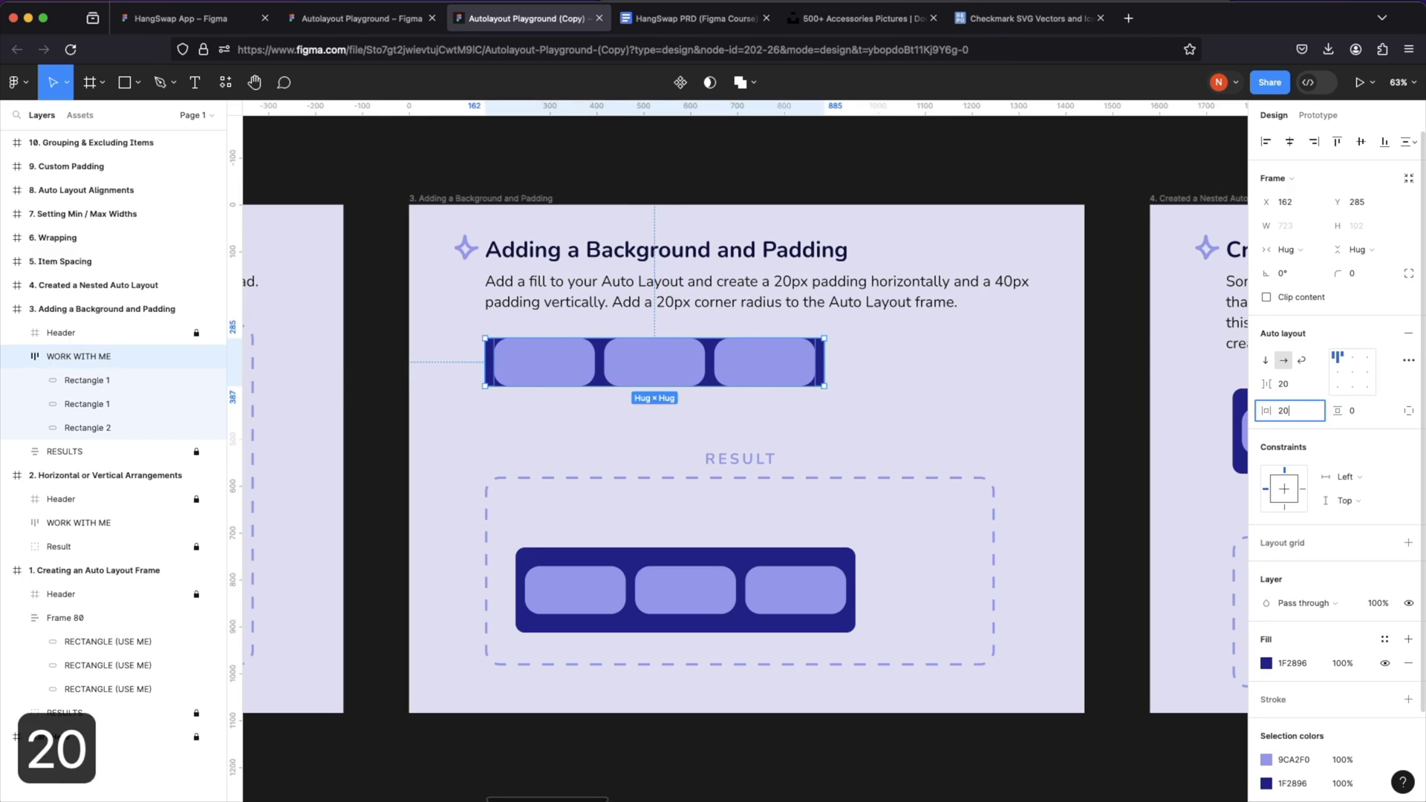
pyautogui.press('Return')
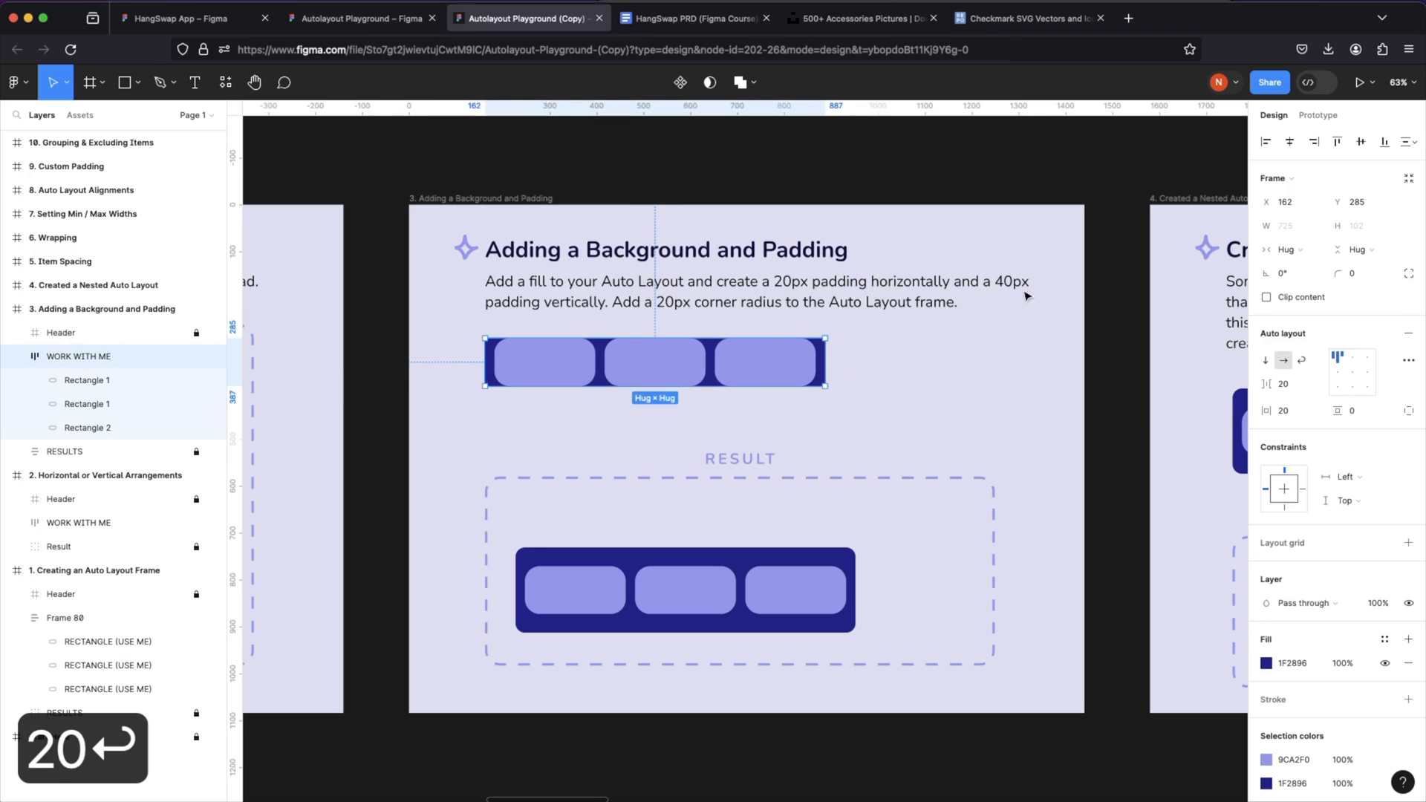
pyautogui.click(1359, 411)
pyautogui.write('40')
pyautogui.press('Return')
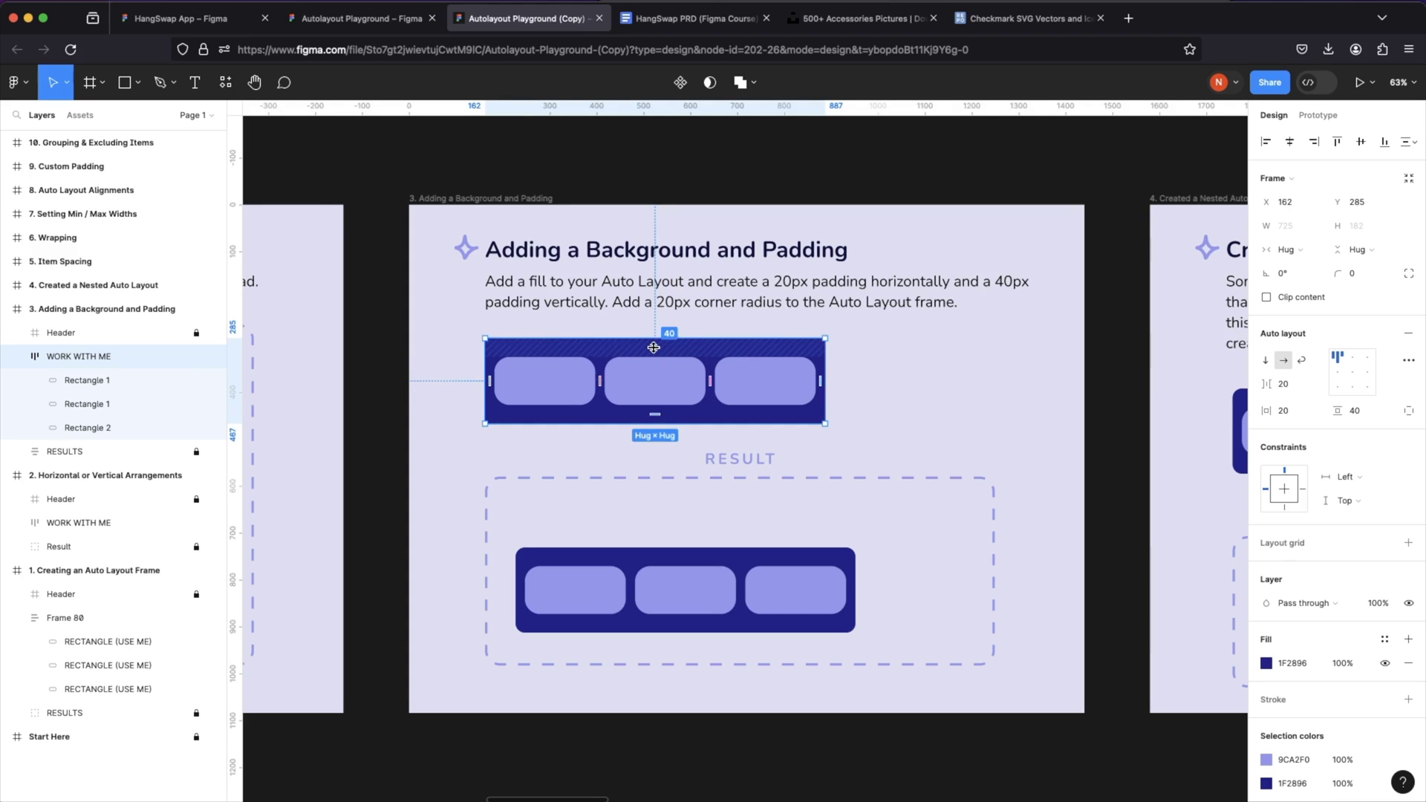
# - Try enlarging only the top and right padding by dragging, then undo both changes
pyautogui.moveTo(654, 347); pyautogui.dragTo(726, 383)
pyautogui.press('super+z')
pyautogui.press('super+z')
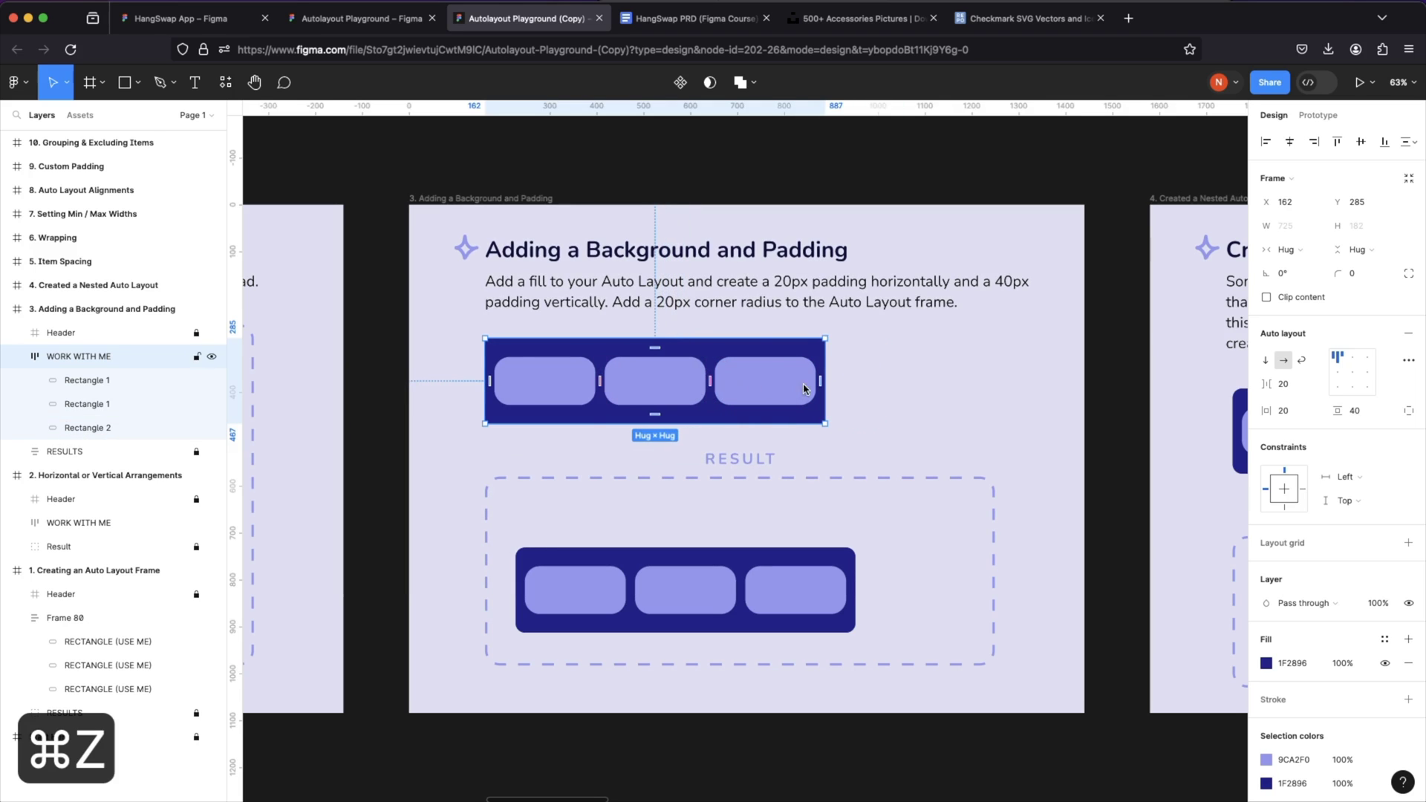
pyautogui.scroll(5, 820, 383)
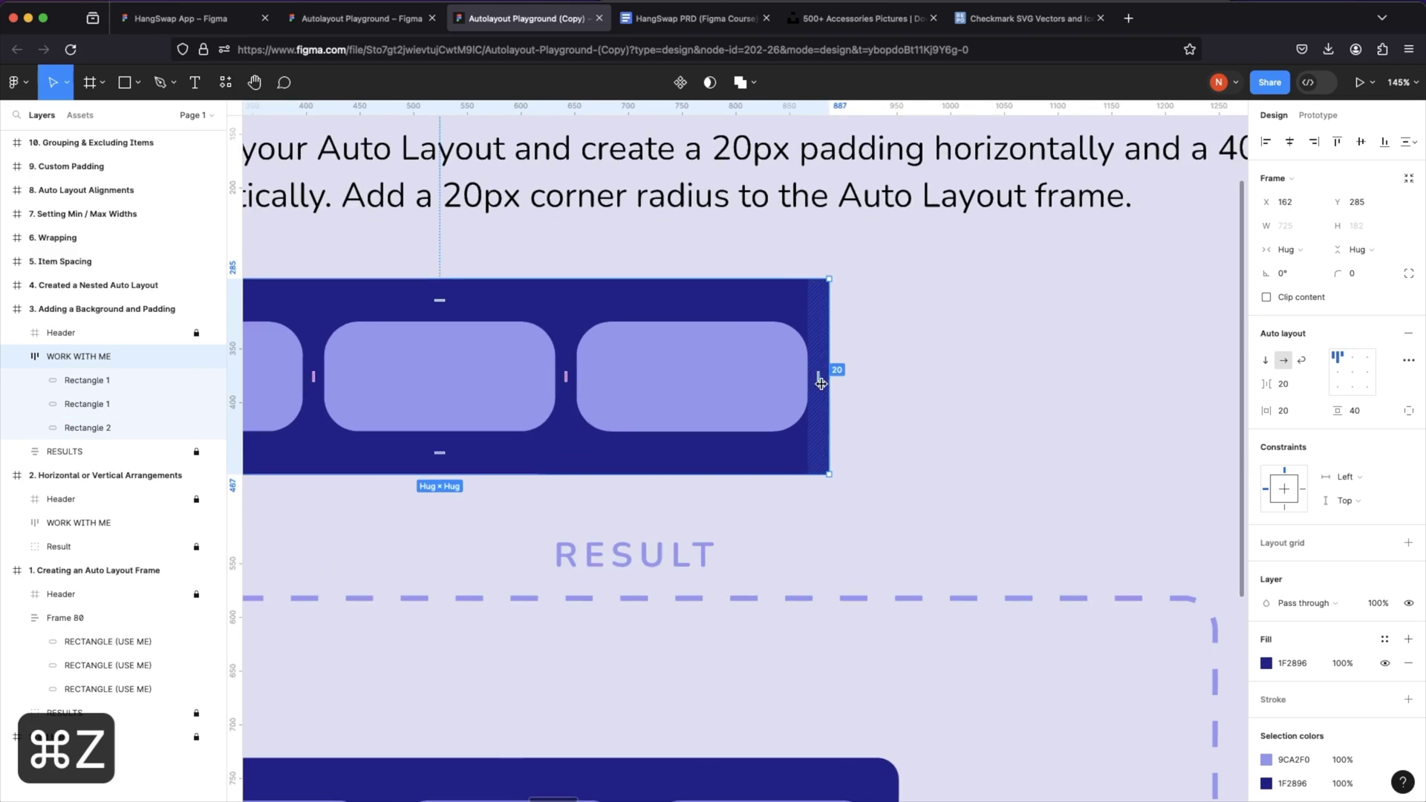
pyautogui.moveTo(822, 377); pyautogui.dragTo(897, 384)
pyautogui.scroll(-5, 896, 385)
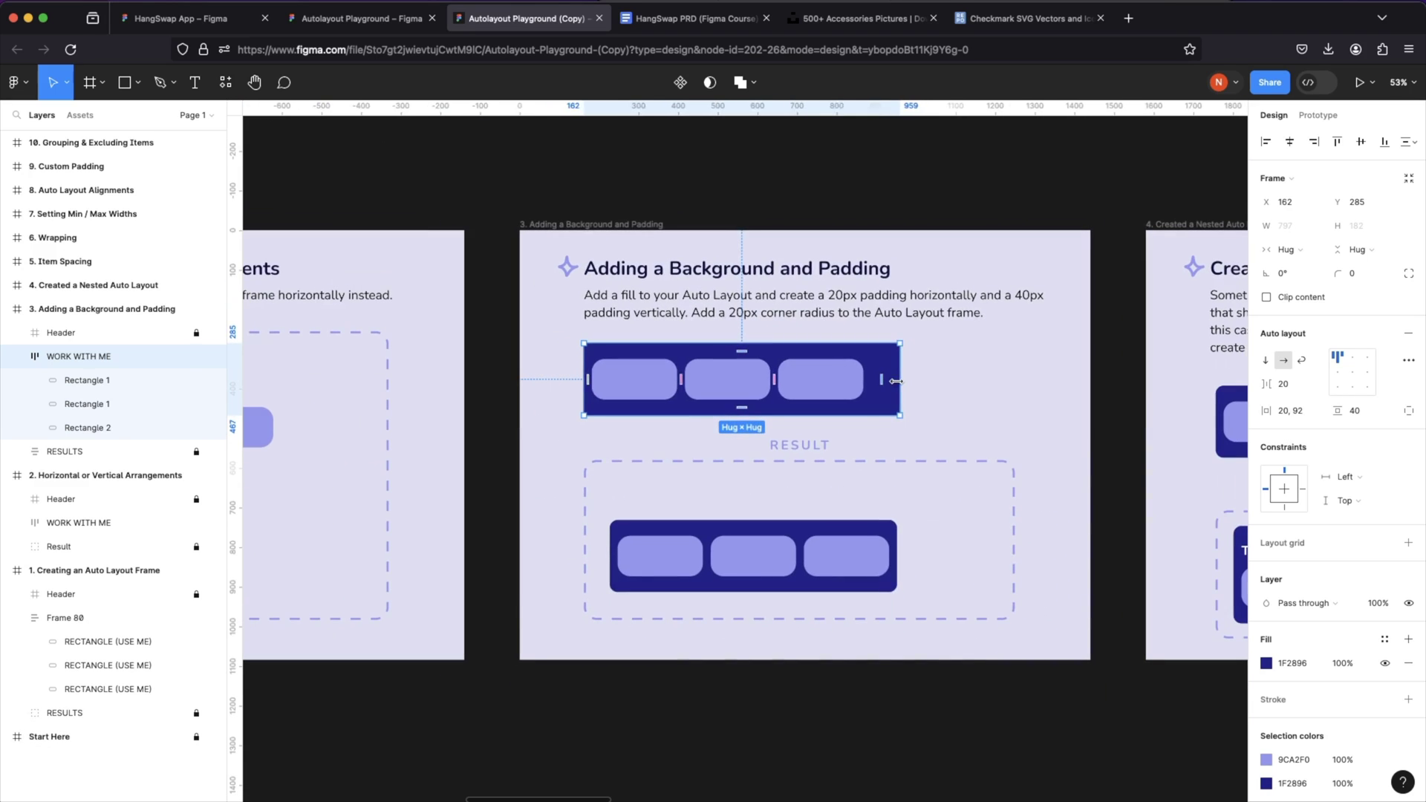
pyautogui.press('super+z')
# - Round the row's corners with a corner radius of 20
pyautogui.scroll(3, 901, 386)
pyautogui.scroll(-2, 871, 443)
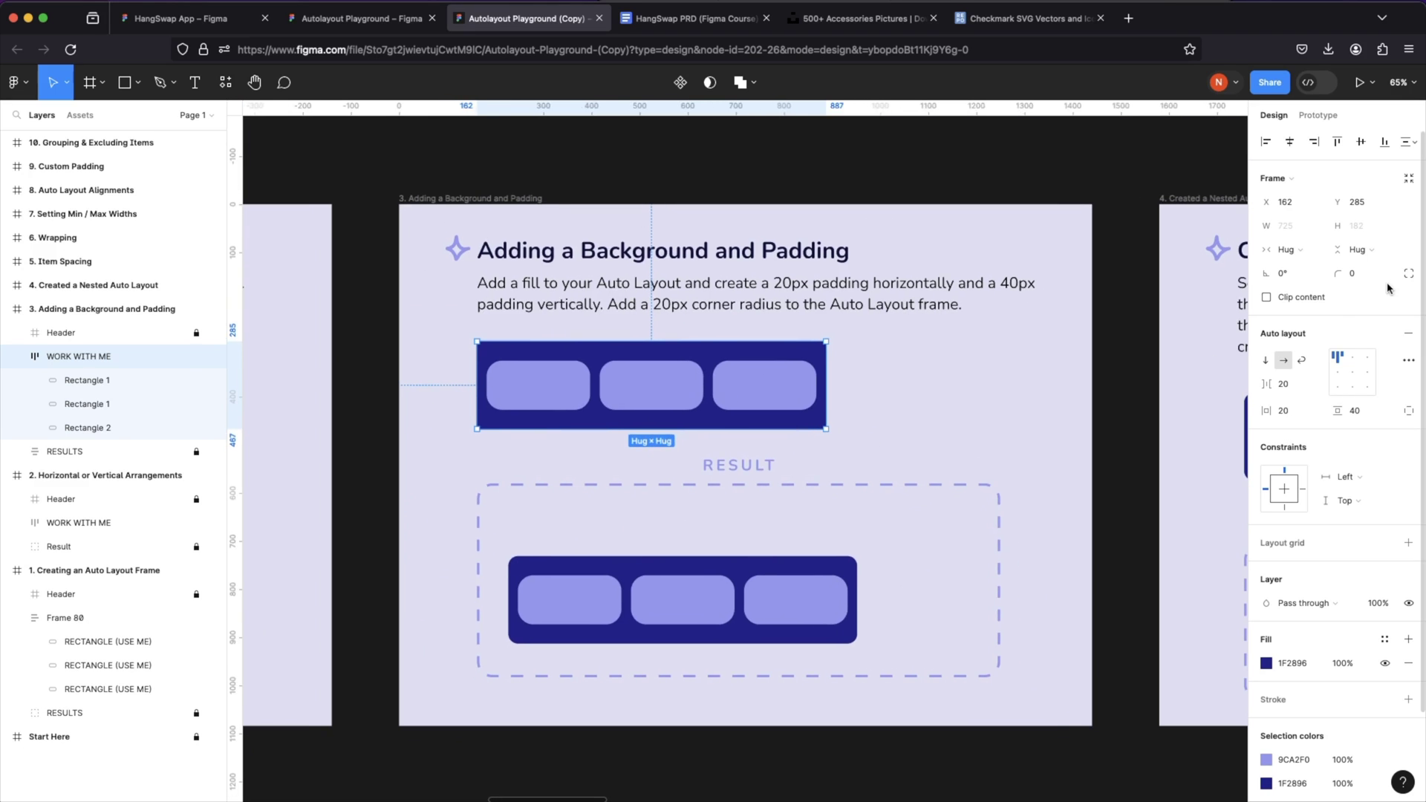
pyautogui.click(1359, 273)
pyautogui.write('20')
pyautogui.press('Return')
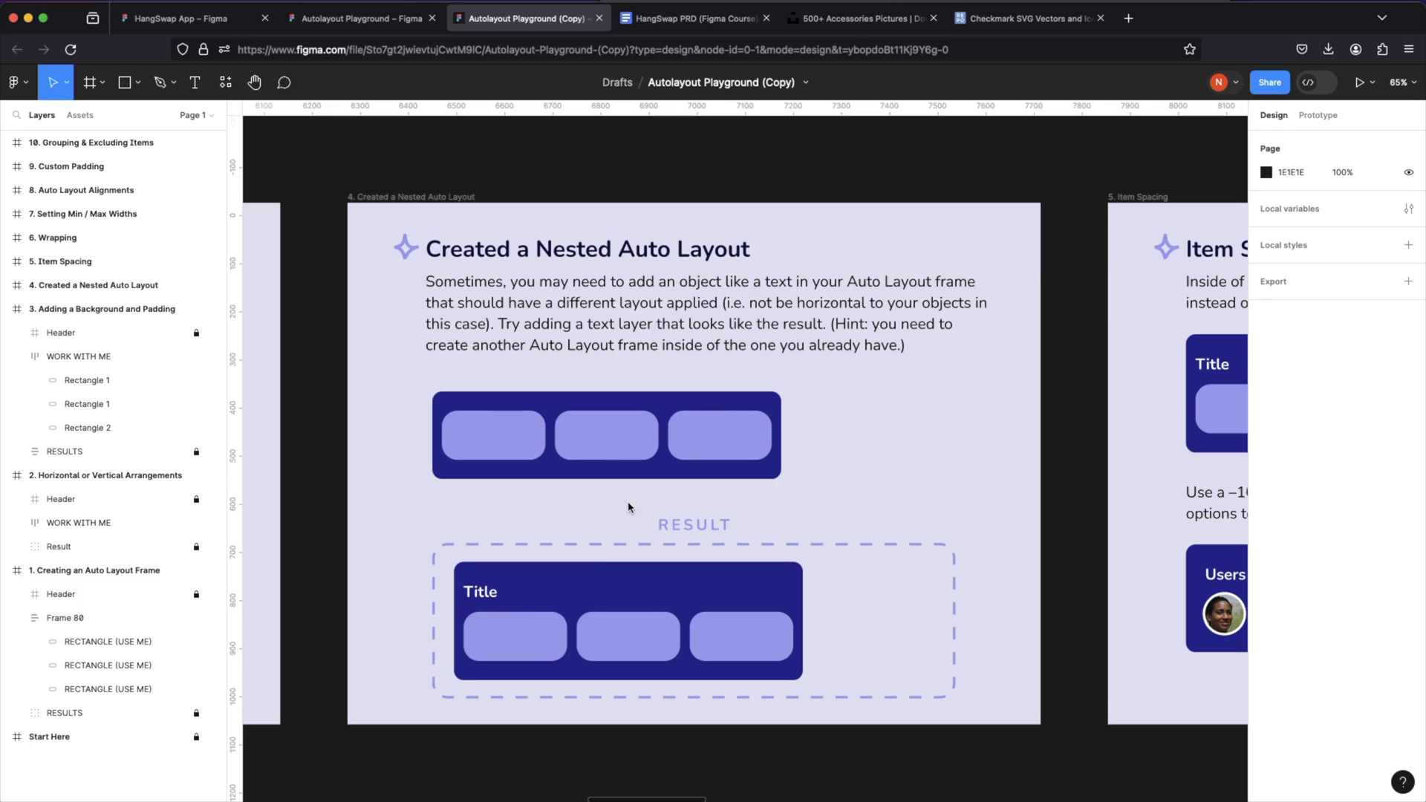
pyautogui.click(529, 440)
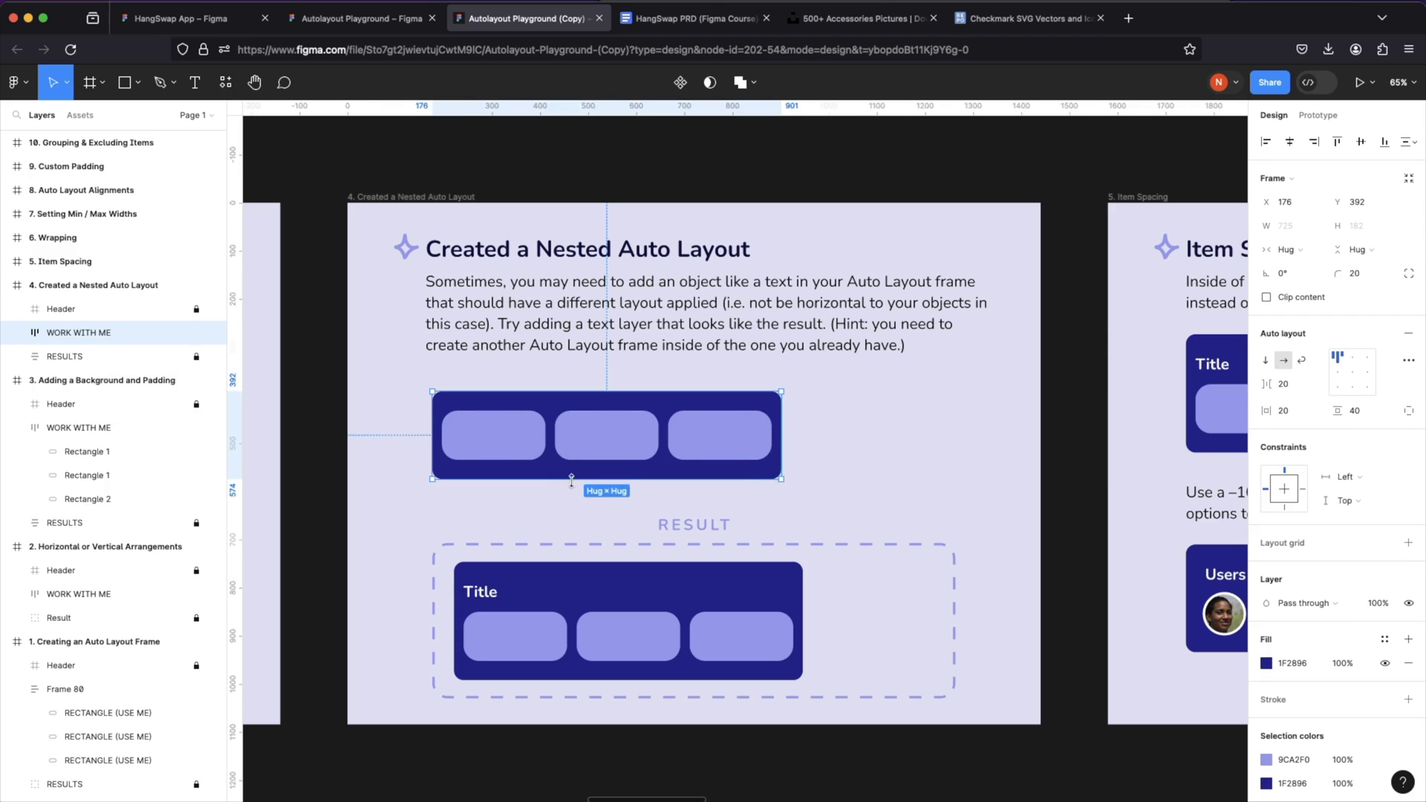
pyautogui.press('t')
pyautogui.click(553, 402)
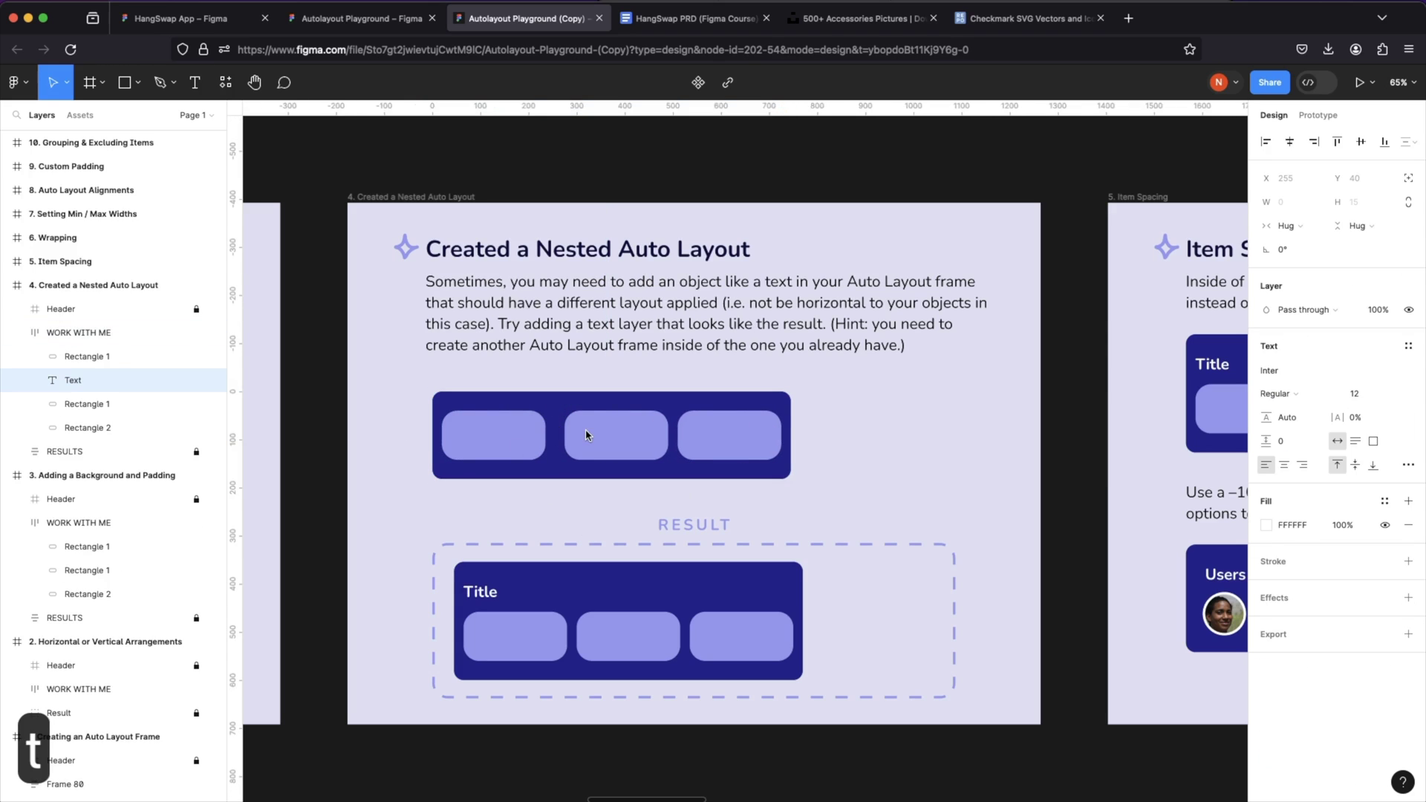
pyautogui.write('asdfasdf')
pyautogui.press('Escape')
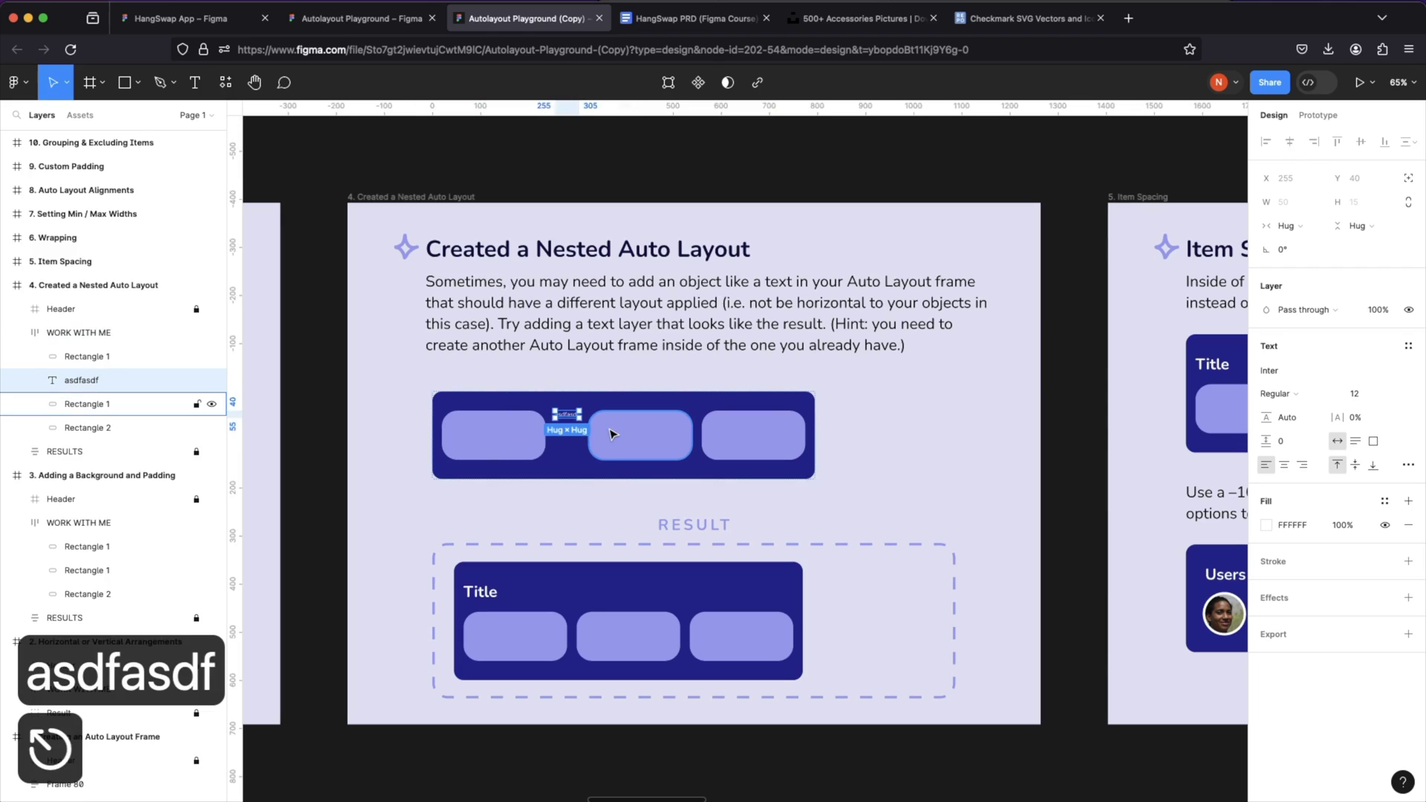
pyautogui.hotkey('shift', 'Left')
pyautogui.hotkey('shift', 'Right')
pyautogui.hotkey('shift', 'Right')
pyautogui.hotkey('shift', 'Right')
pyautogui.hotkey('shift', 'Left')
pyautogui.hotkey('shift', 'Left')
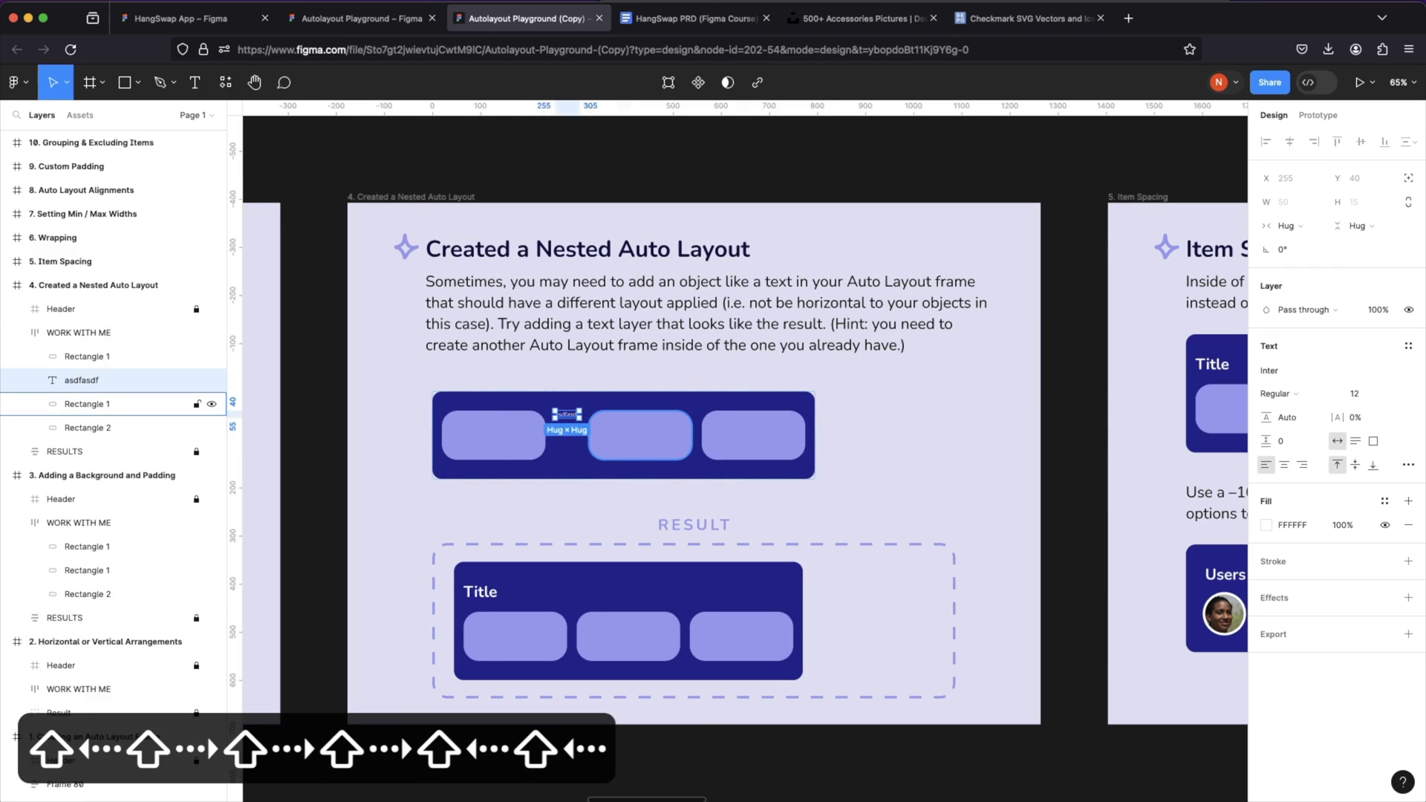
pyautogui.hotkey('shift', 'Left')
pyautogui.click(662, 401)
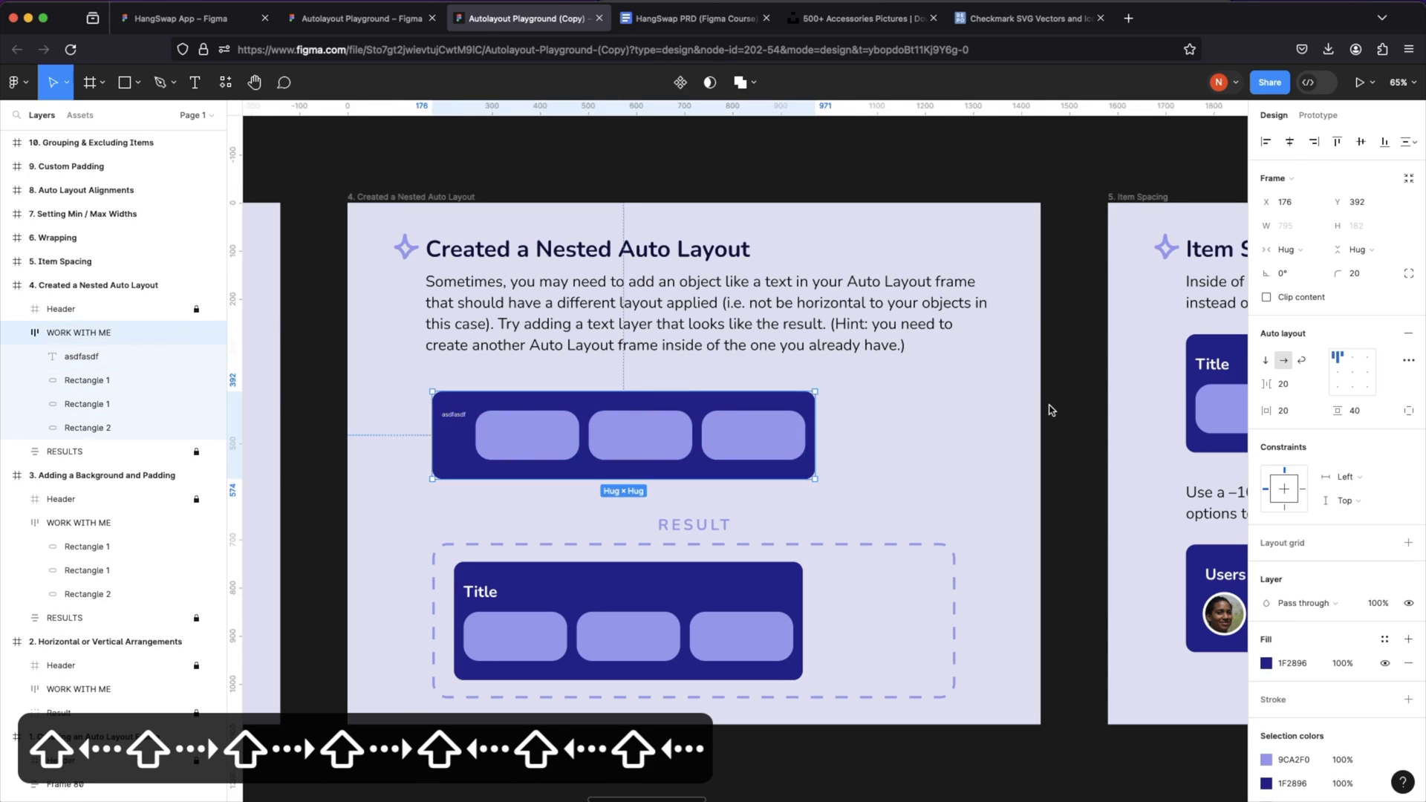
pyautogui.click(1264, 359)
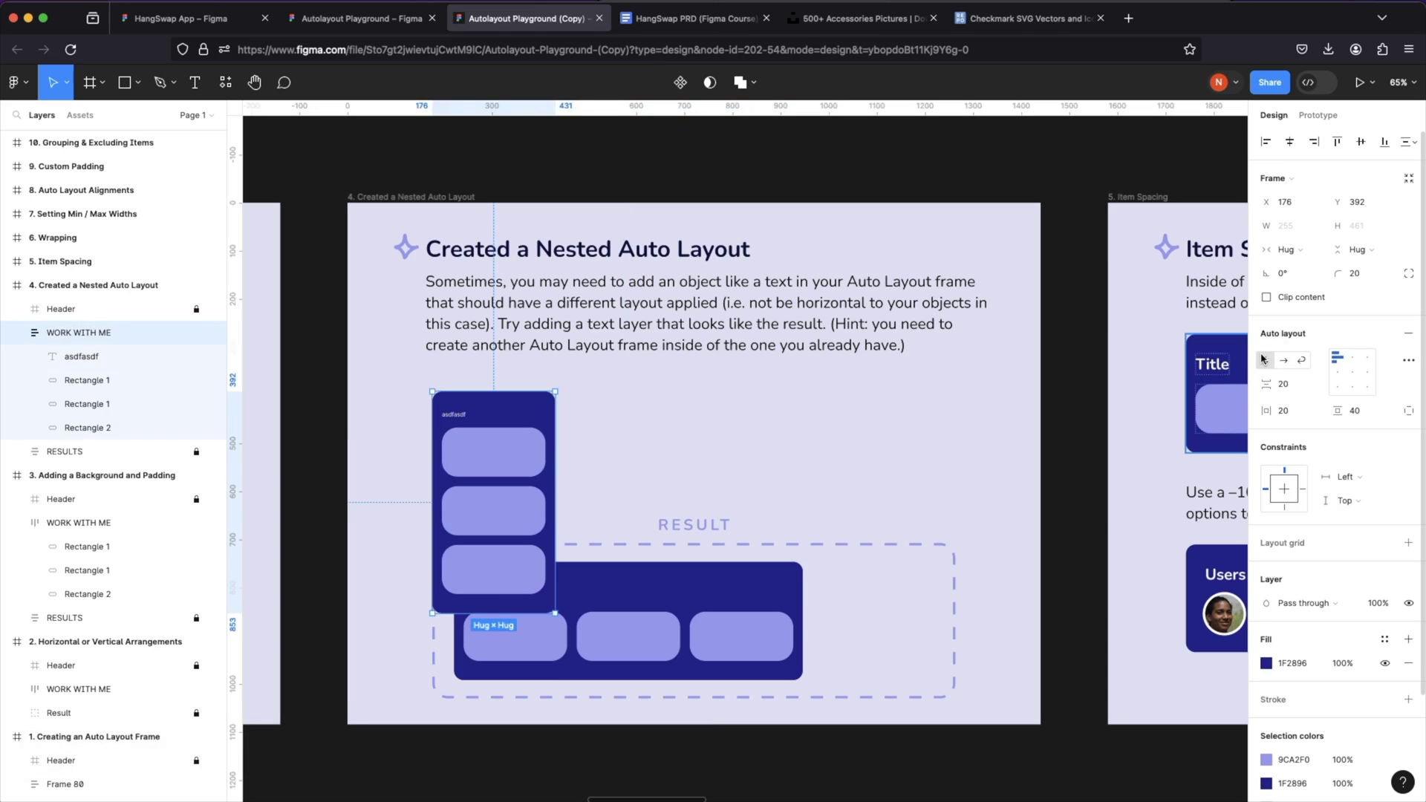
pyautogui.press('super+z')
pyautogui.press('super+z')
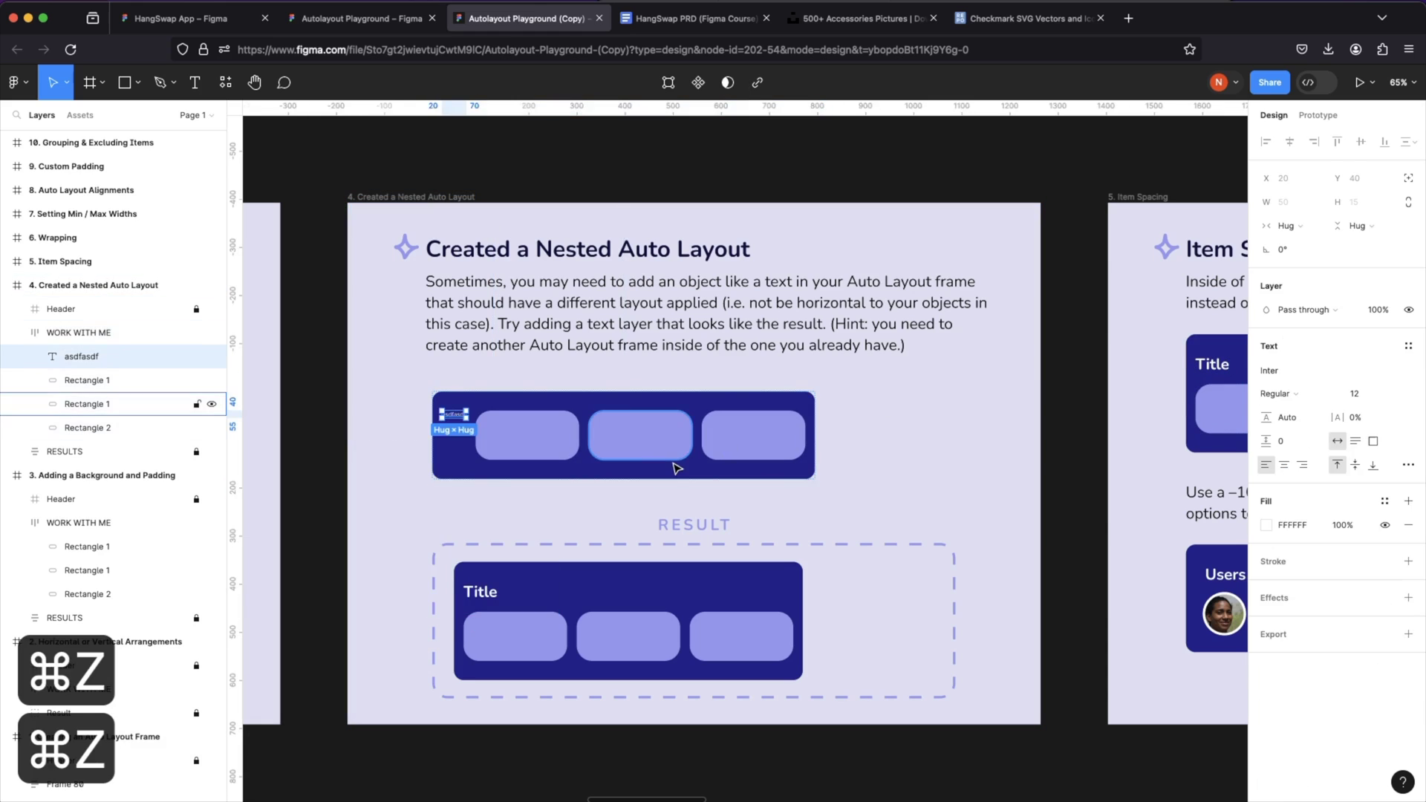
pyautogui.press('super+z')
pyautogui.press('super+z')
pyautogui.press('super+z')
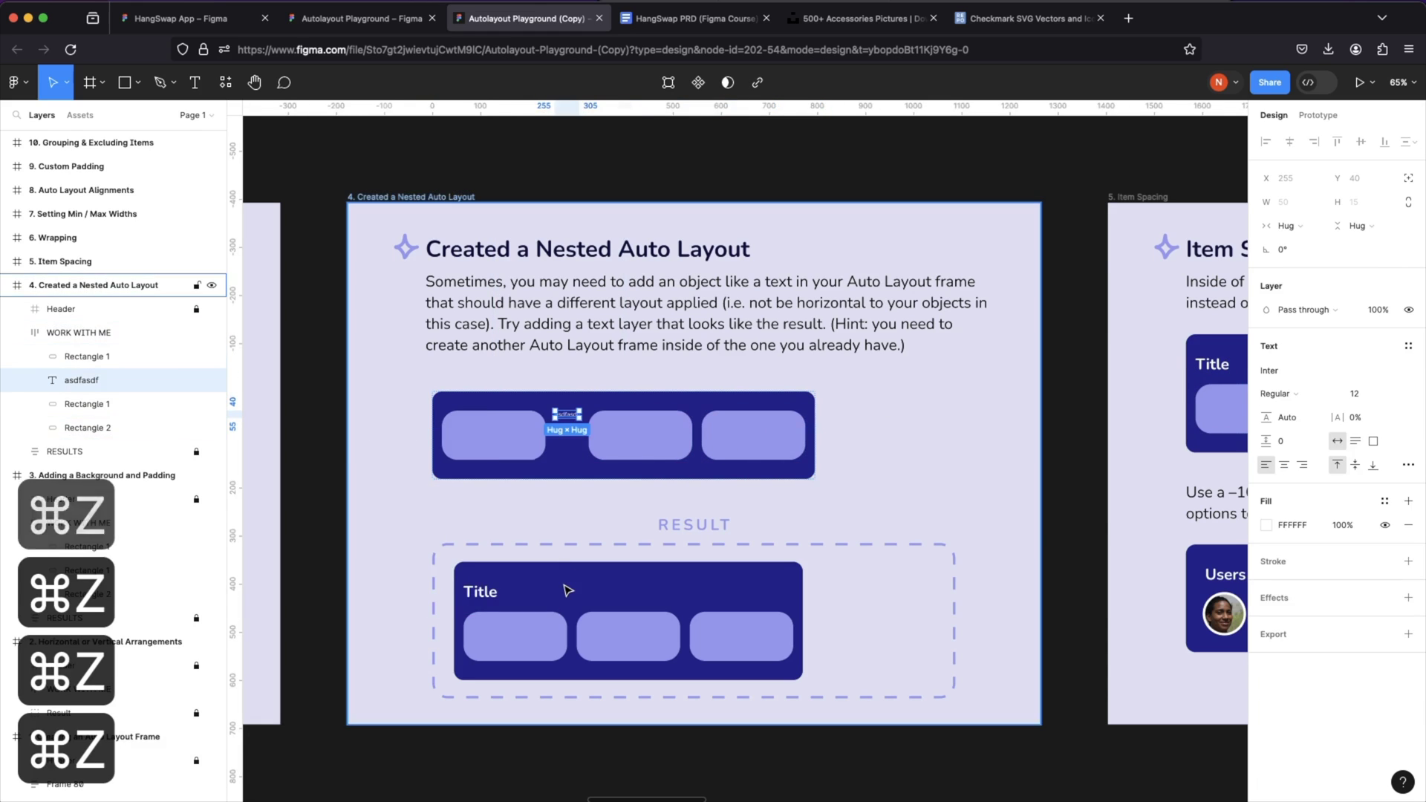
pyautogui.press('super+z')
pyautogui.press('super+z')
pyautogui.press('super+z')
pyautogui.press('super+z')
pyautogui.press('super+z')
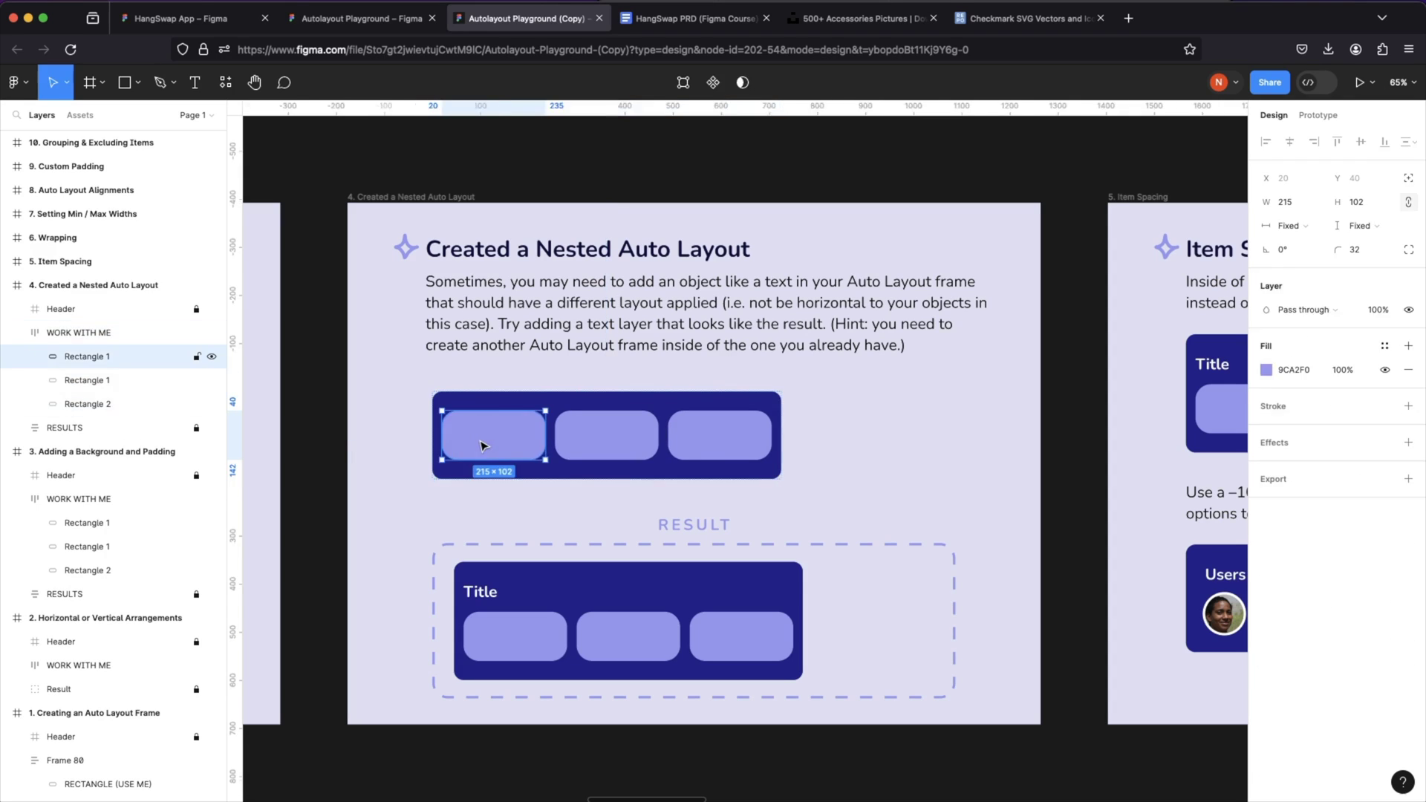
# - Select the row's three rectangles and wrap them in a nested auto layout frame
pyautogui.press('Return')
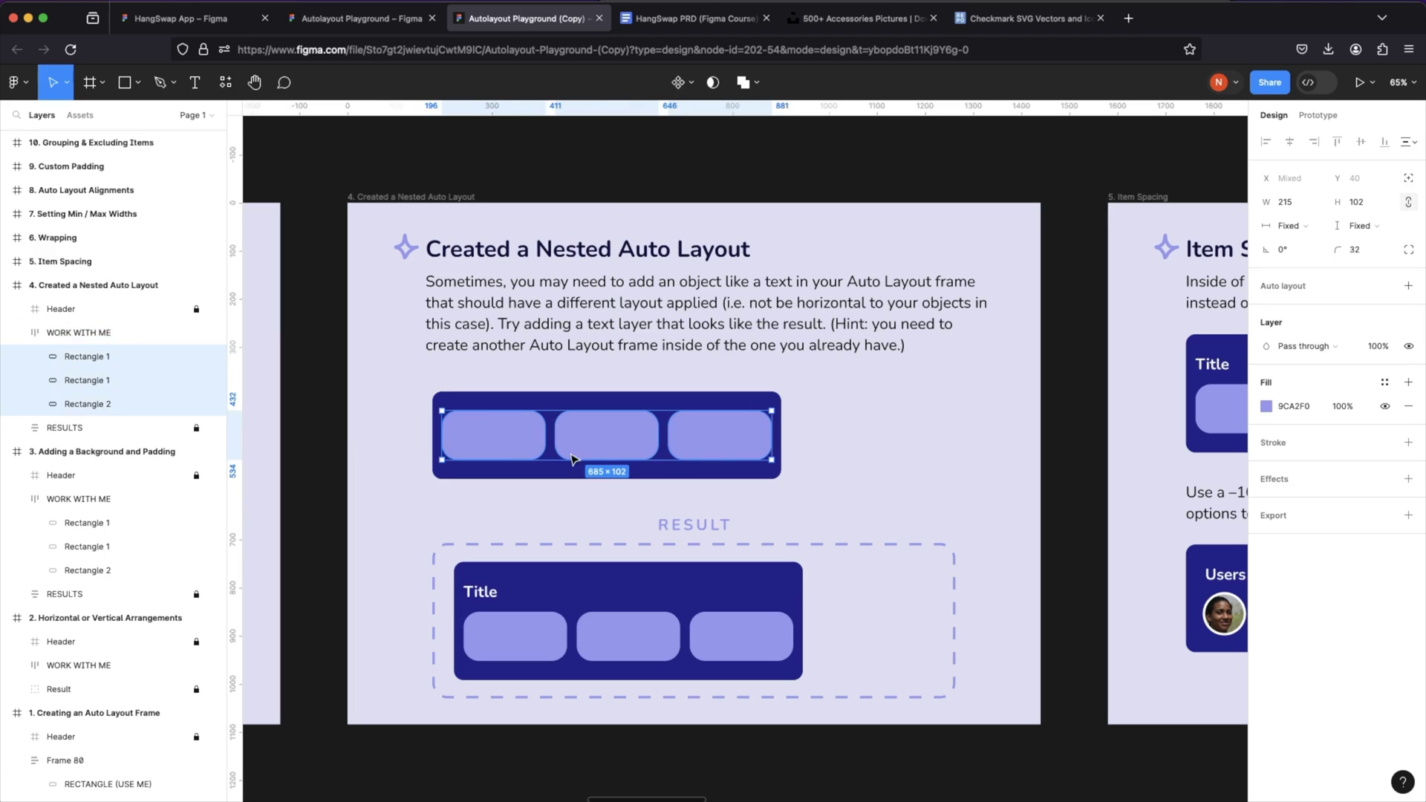
pyautogui.click(1406, 286)
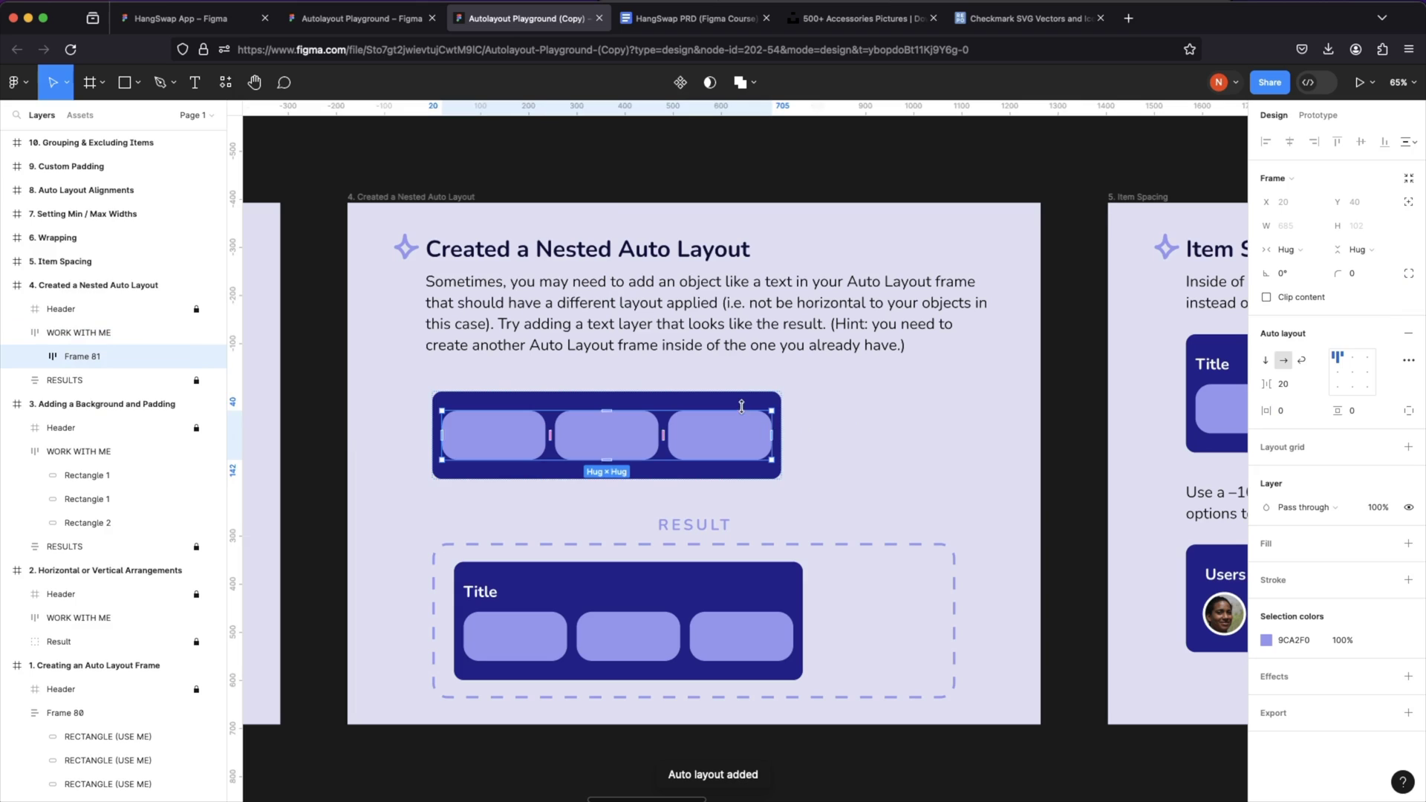
# - Add a 'Title' text layer inside the WORK WITH ME frame and move it first
pyautogui.press('Escape')
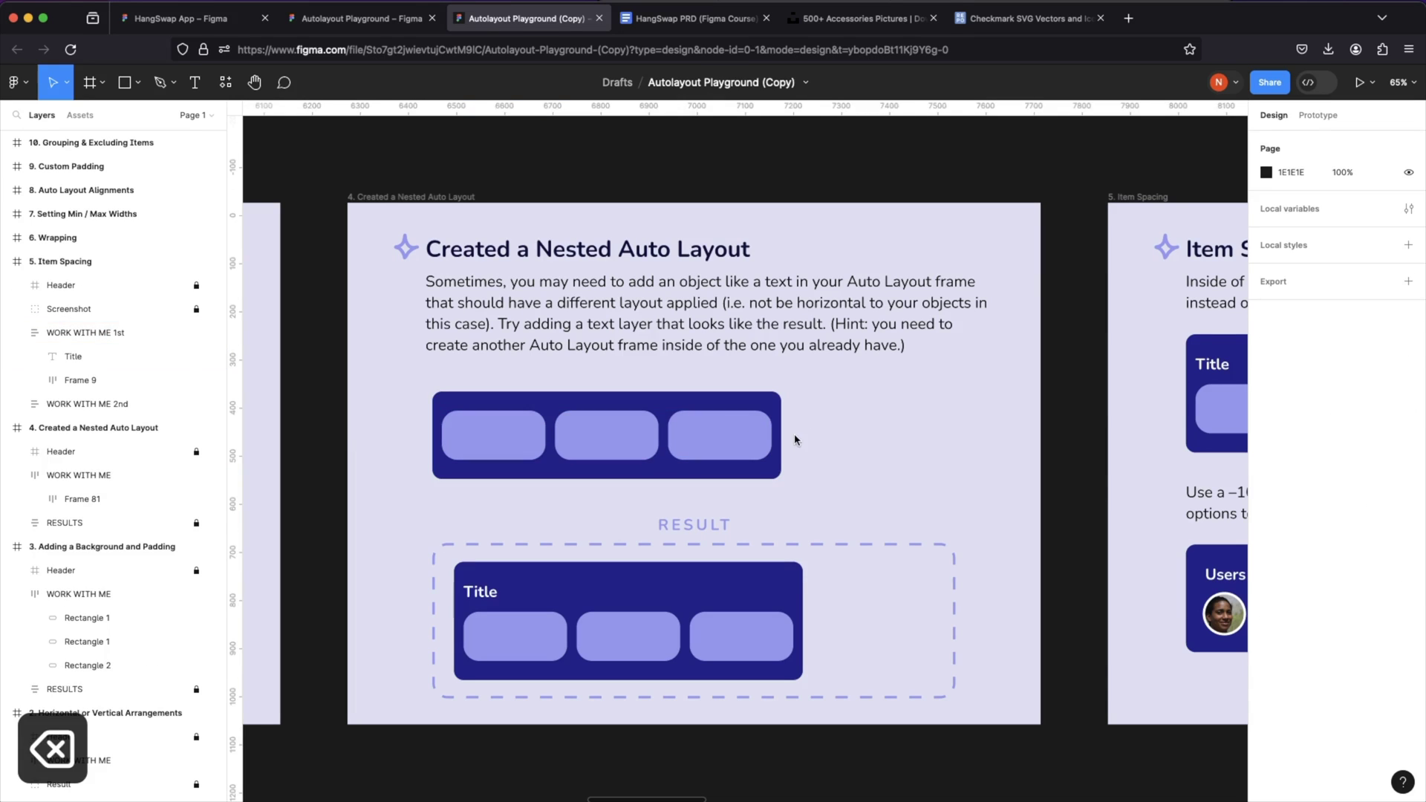
pyautogui.press('t')
pyautogui.click(778, 433)
pyautogui.write('Title')
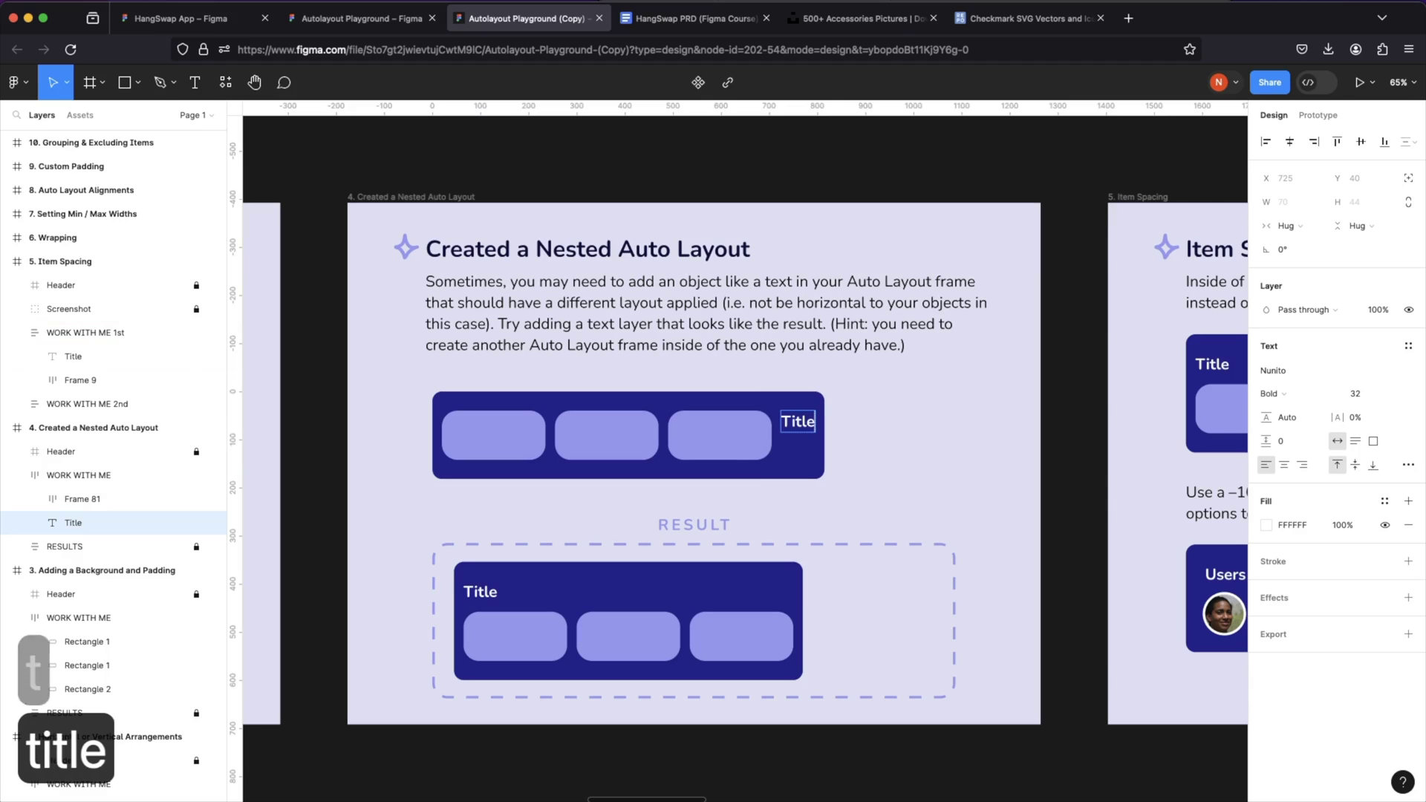
pyautogui.press('Escape')
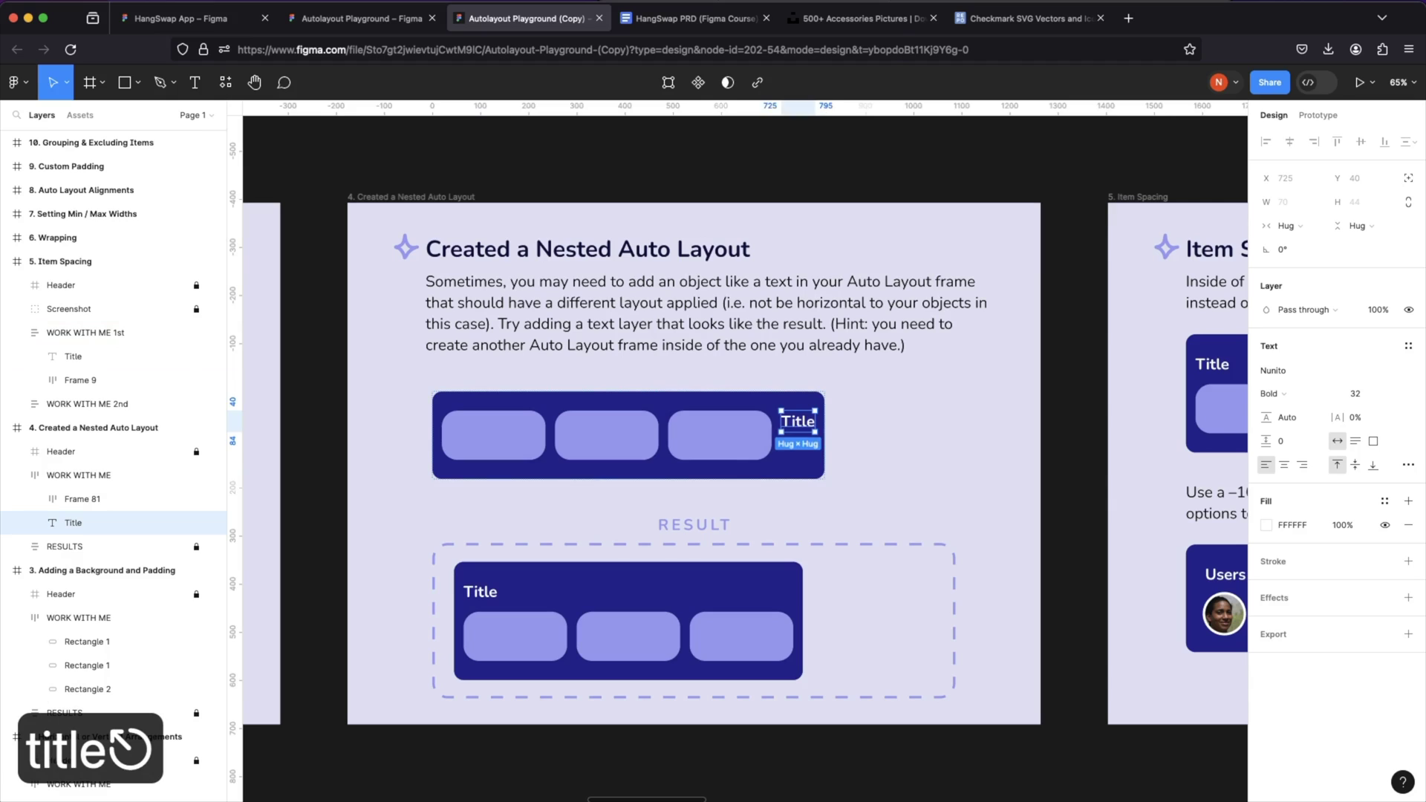
pyautogui.click(809, 454)
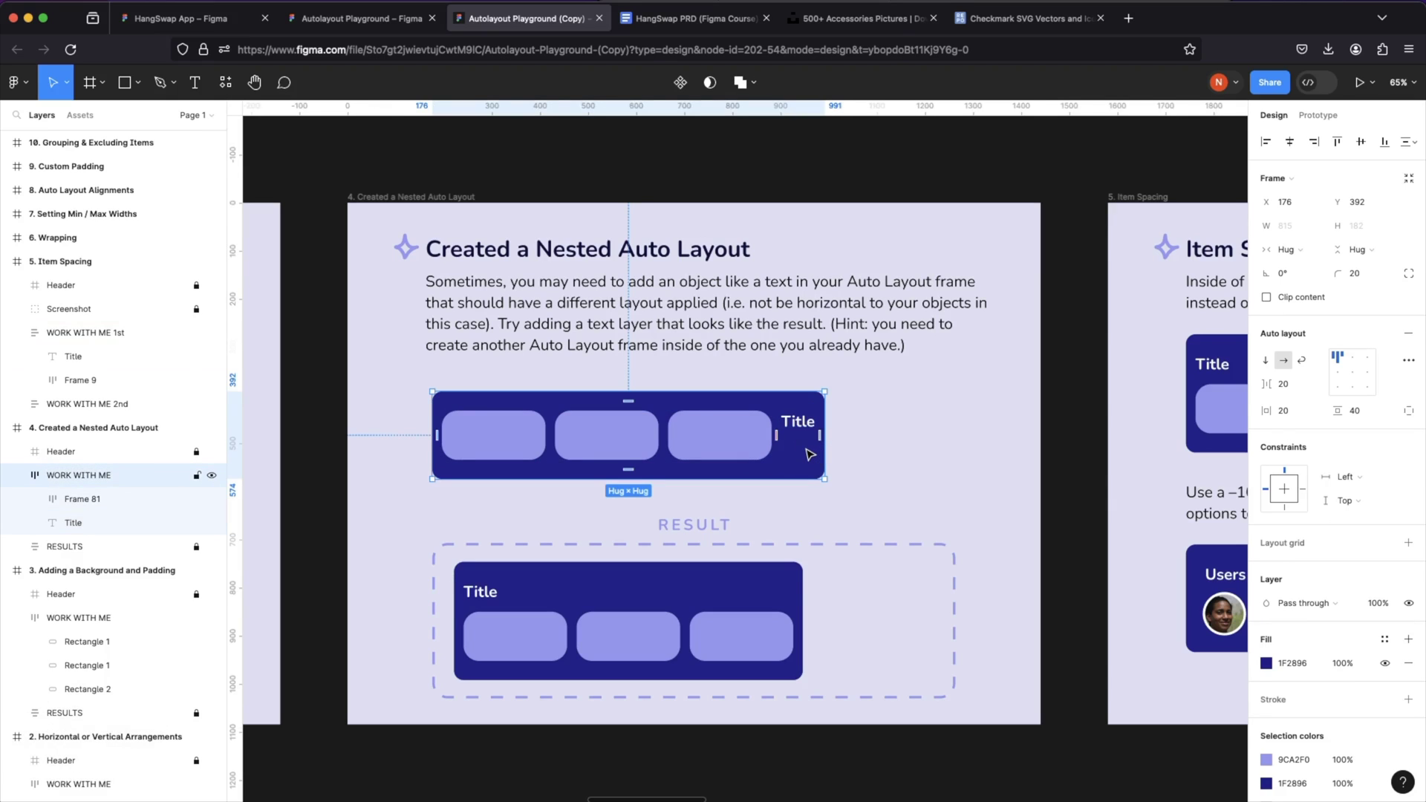
pyautogui.click(799, 423)
pyautogui.hotkey('shift', 'Left')
pyautogui.hotkey('shift', 'Right')
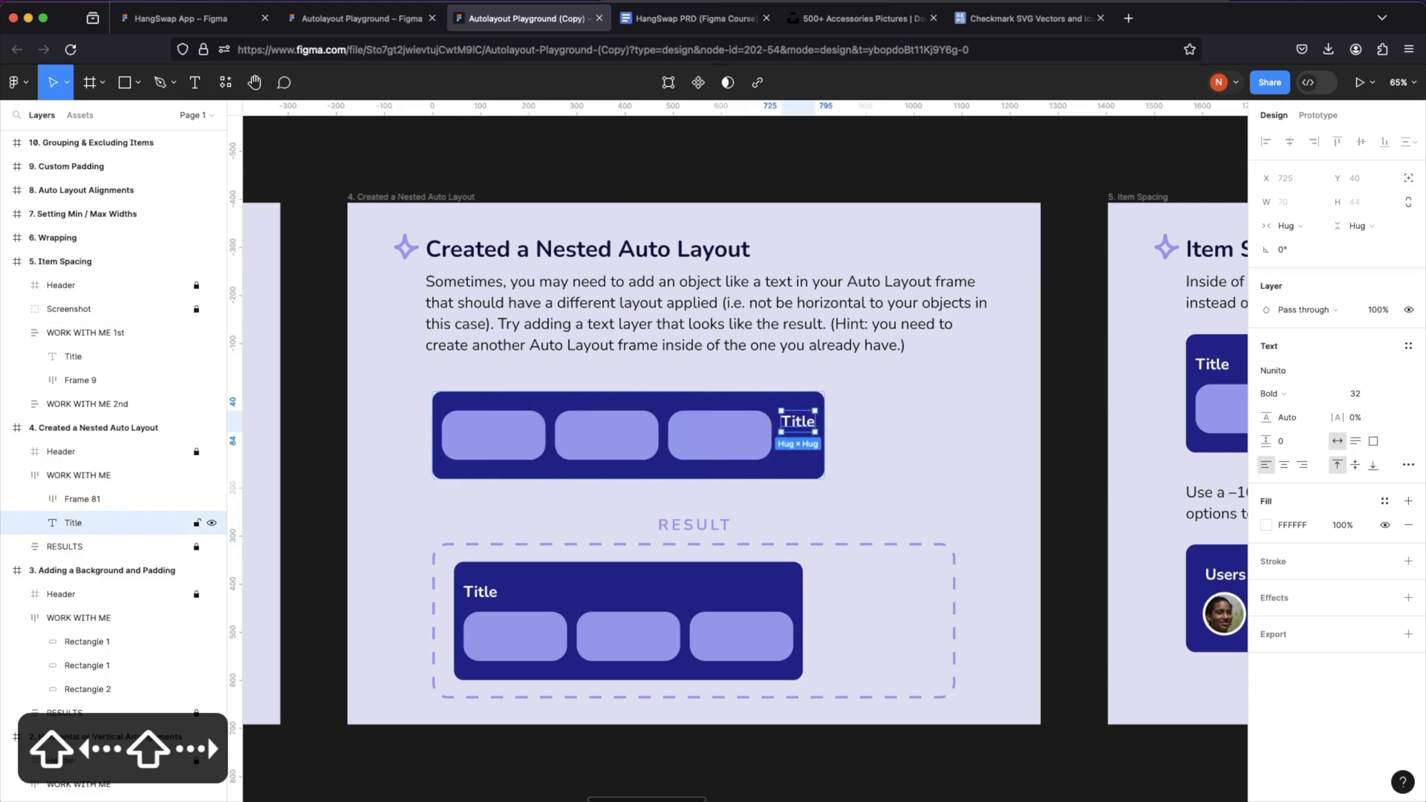
pyautogui.hotkey('shift', 'Left')
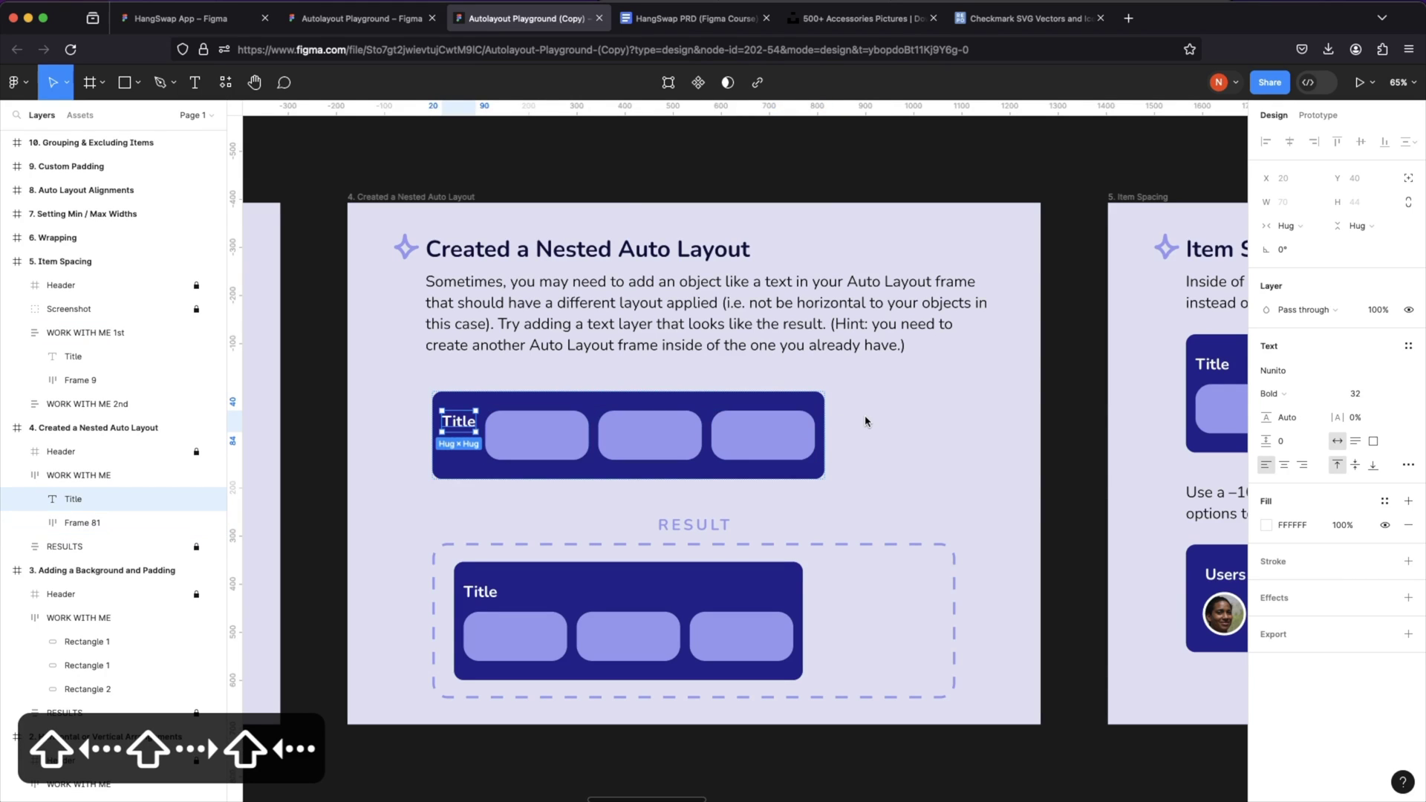
pyautogui.press('Escape')
# - Switch the WORK WITH ME frame to vertical so Title stacks above the card row
pyautogui.click(808, 420)
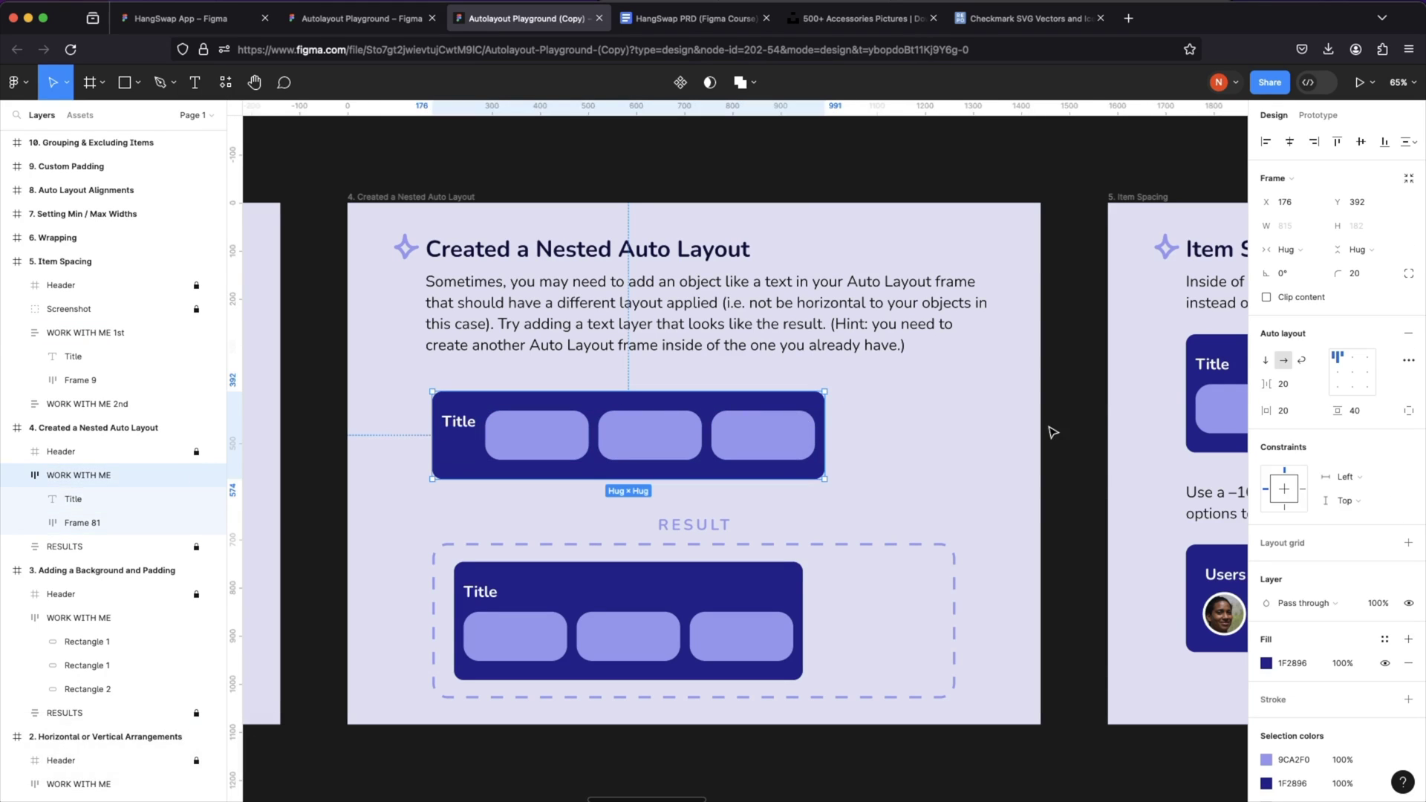
pyautogui.click(1266, 361)
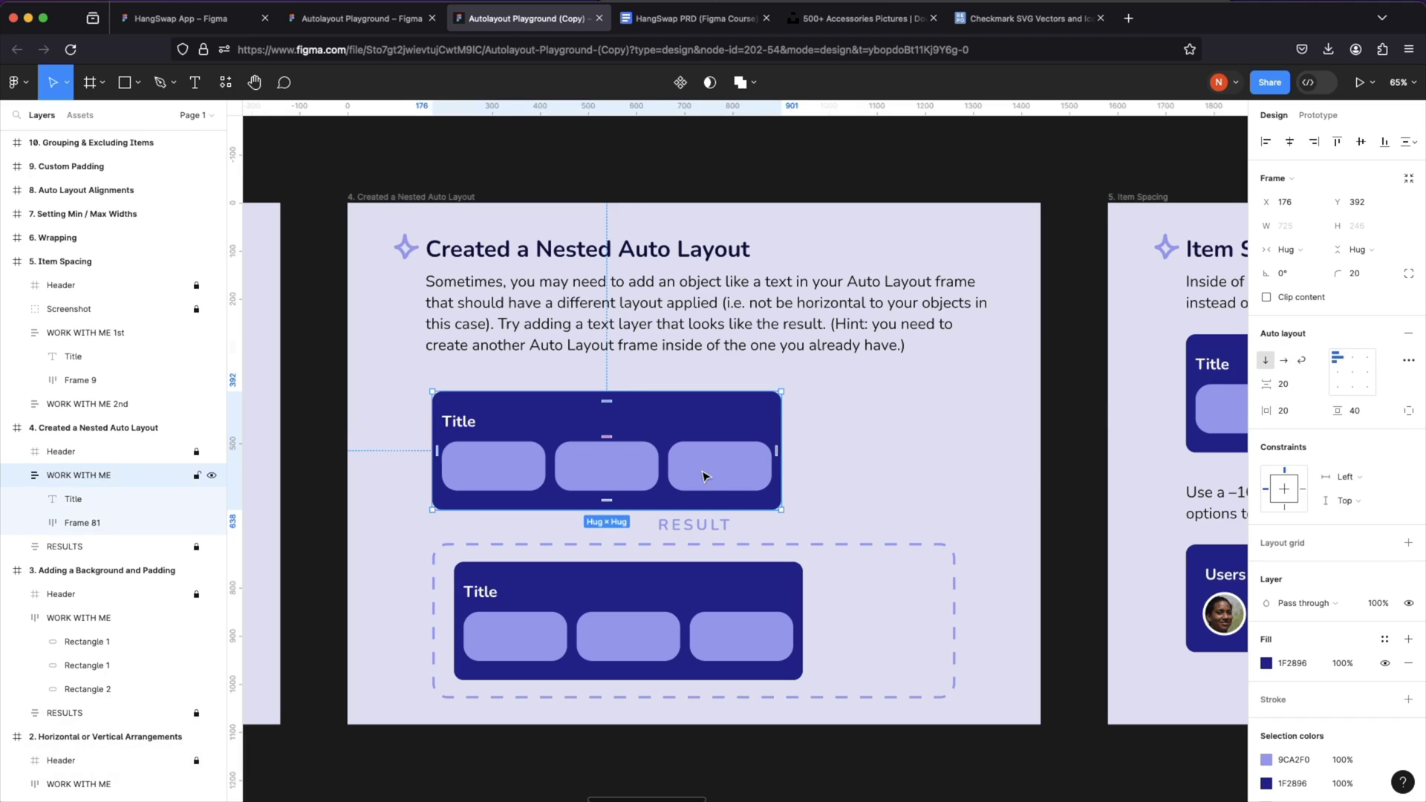
pyautogui.moveTo(706, 476); pyautogui.dragTo(704, 462)
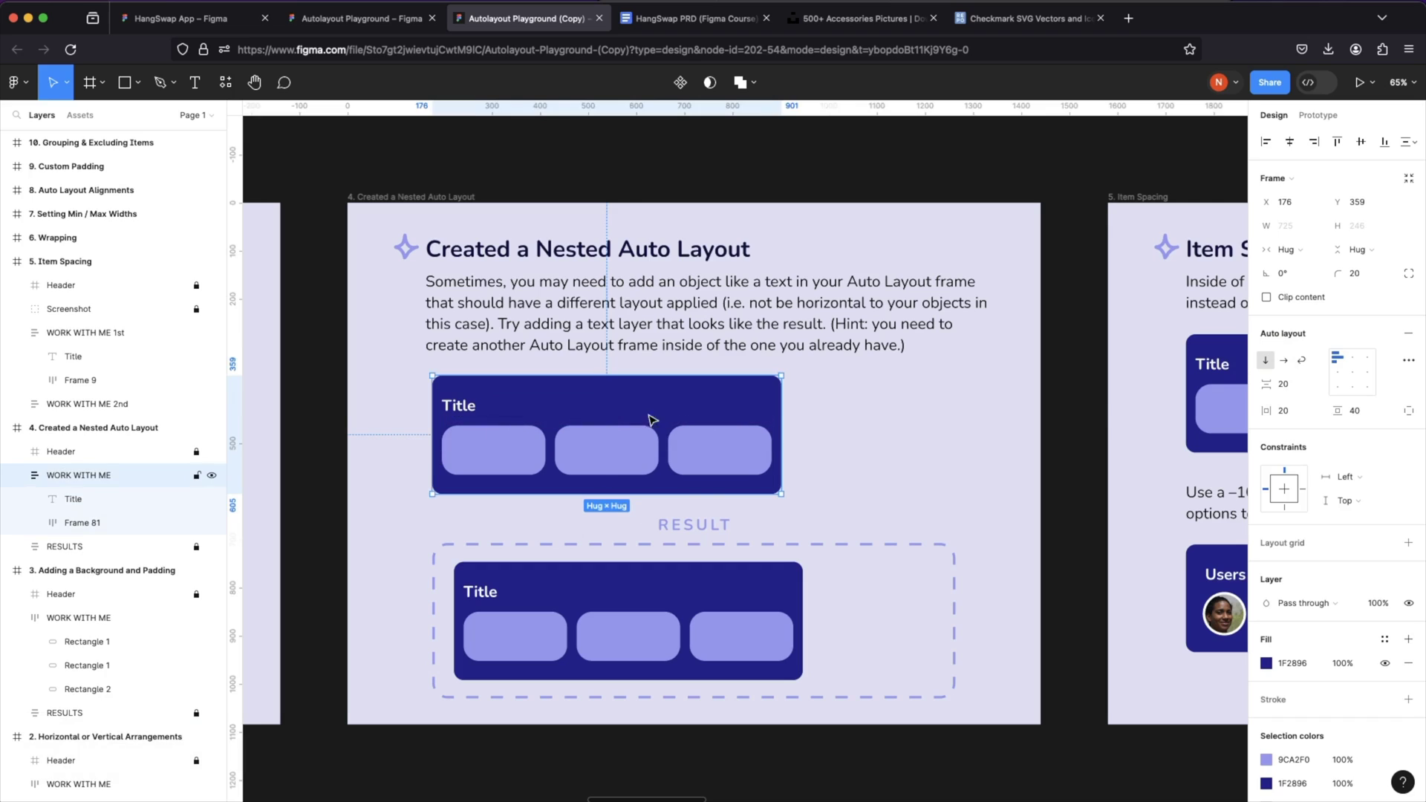
pyautogui.click(497, 450)
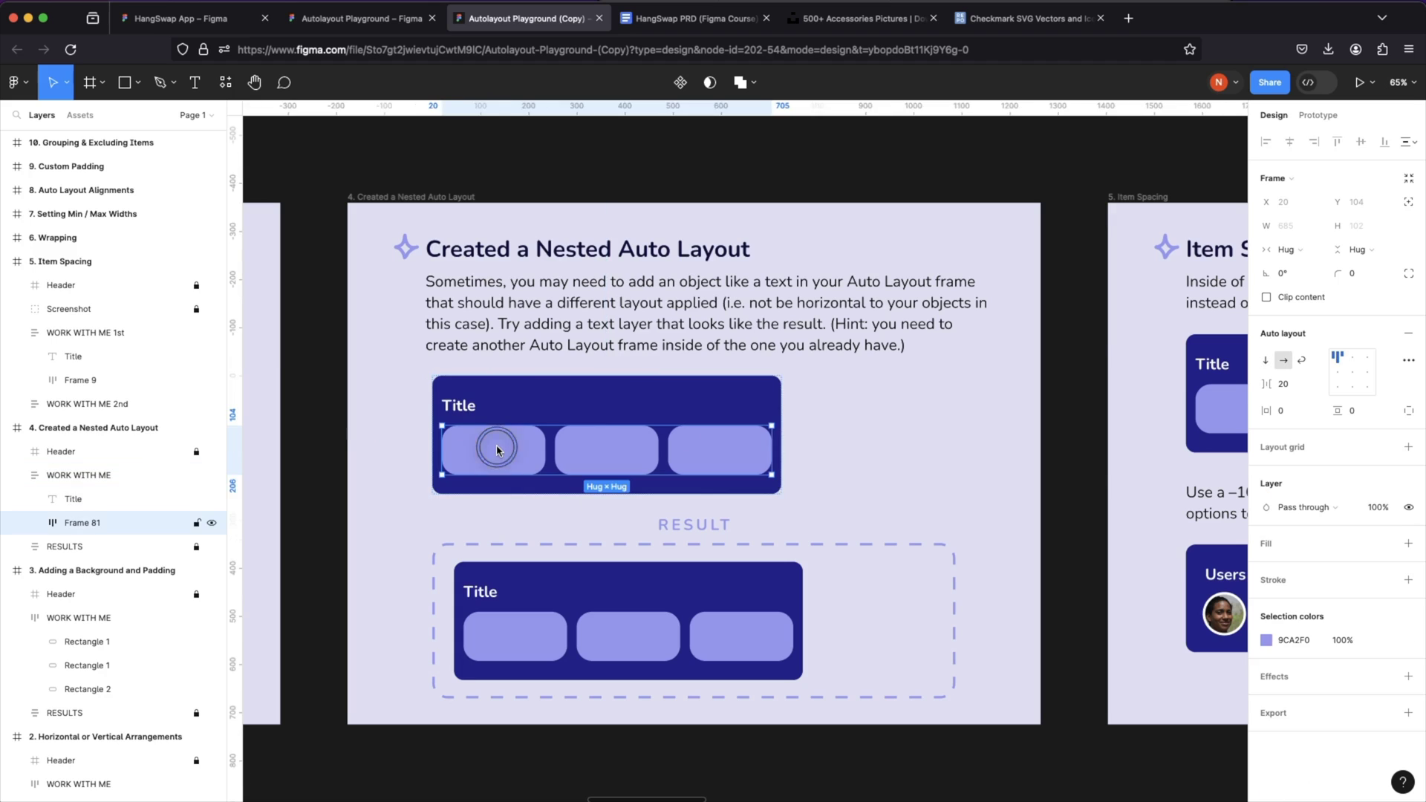
pyautogui.click(808, 449)
pyautogui.scroll(-3, 809, 448)
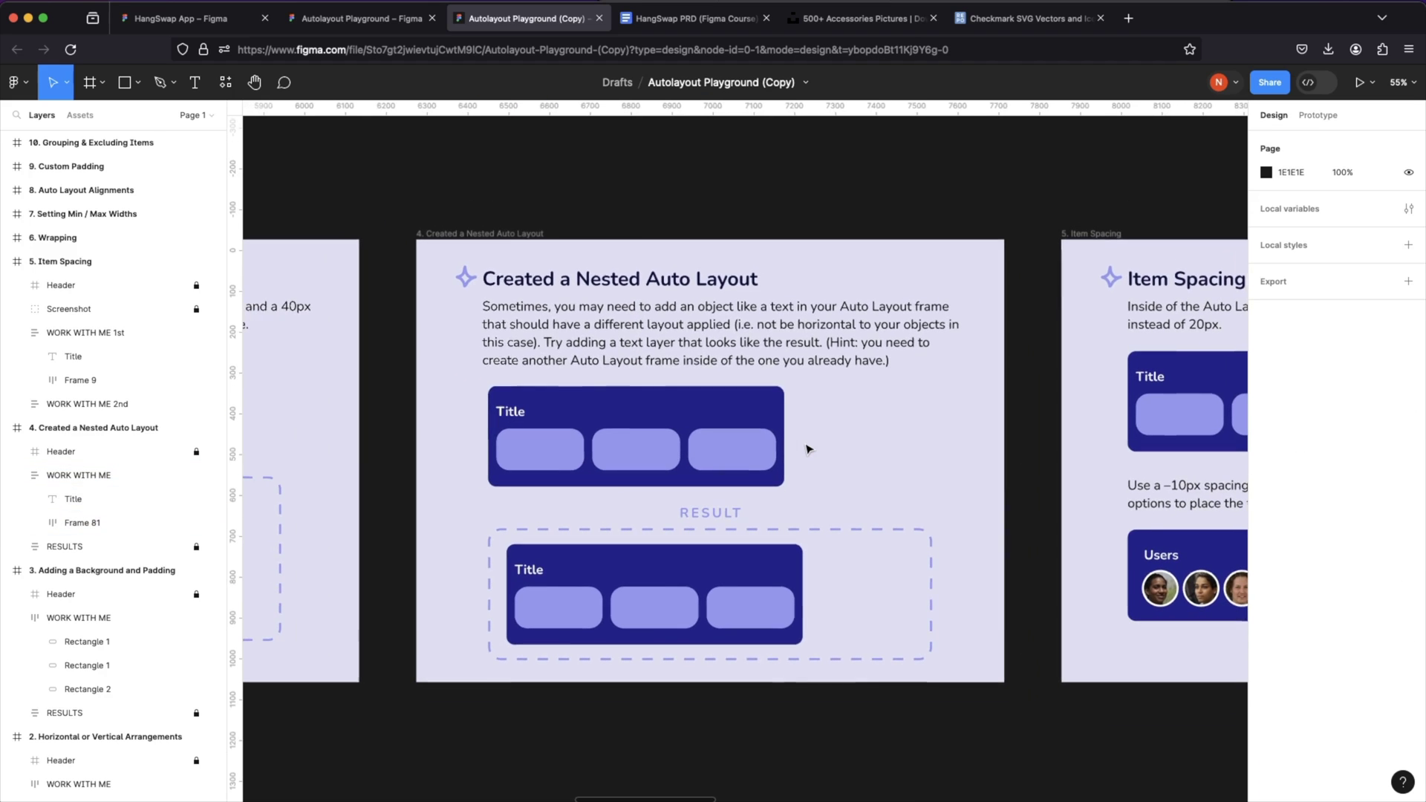
# - Set 40 item spacing between the three rectangles in WORK WITH ME 1st
pyautogui.hscroll(10, 808, 449)
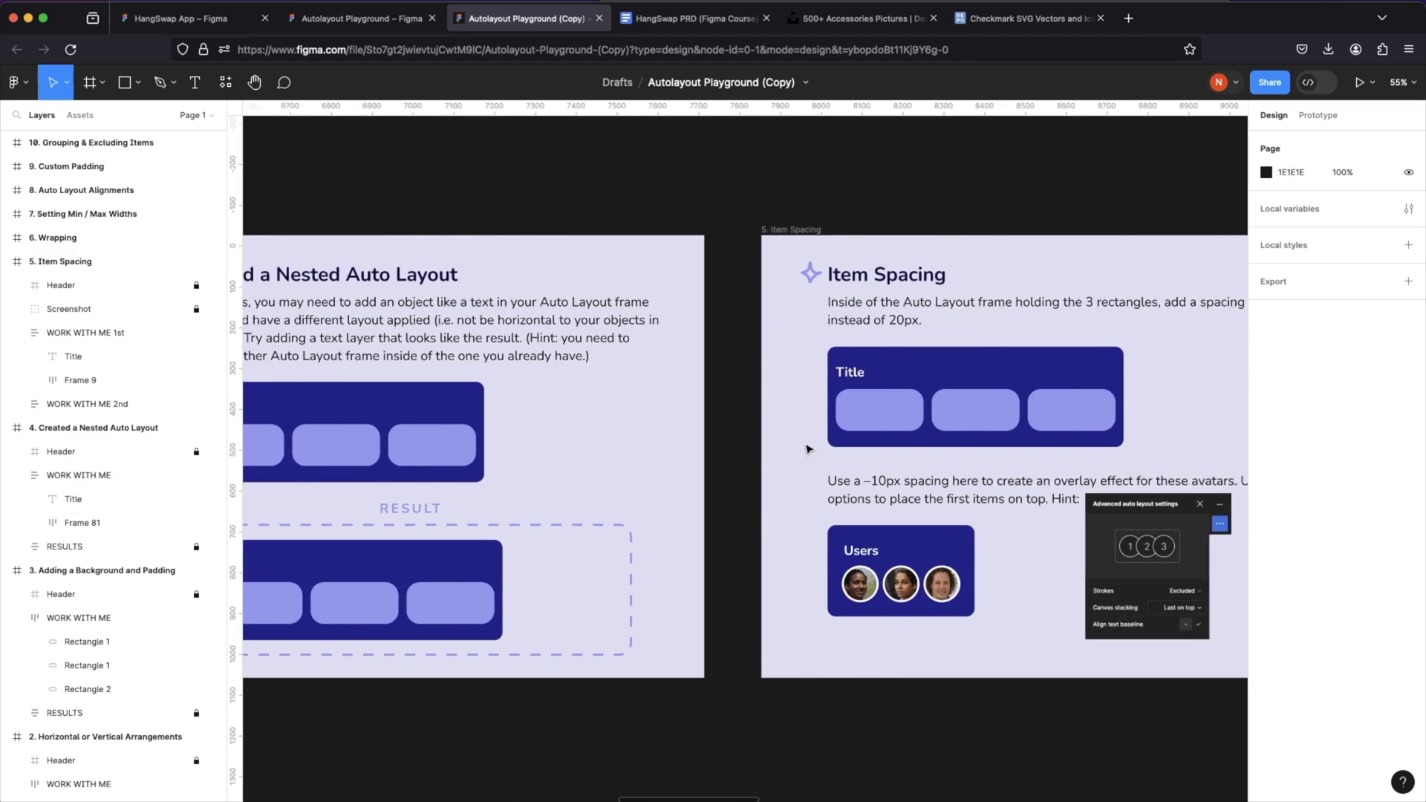
pyautogui.scroll(3, 808, 448)
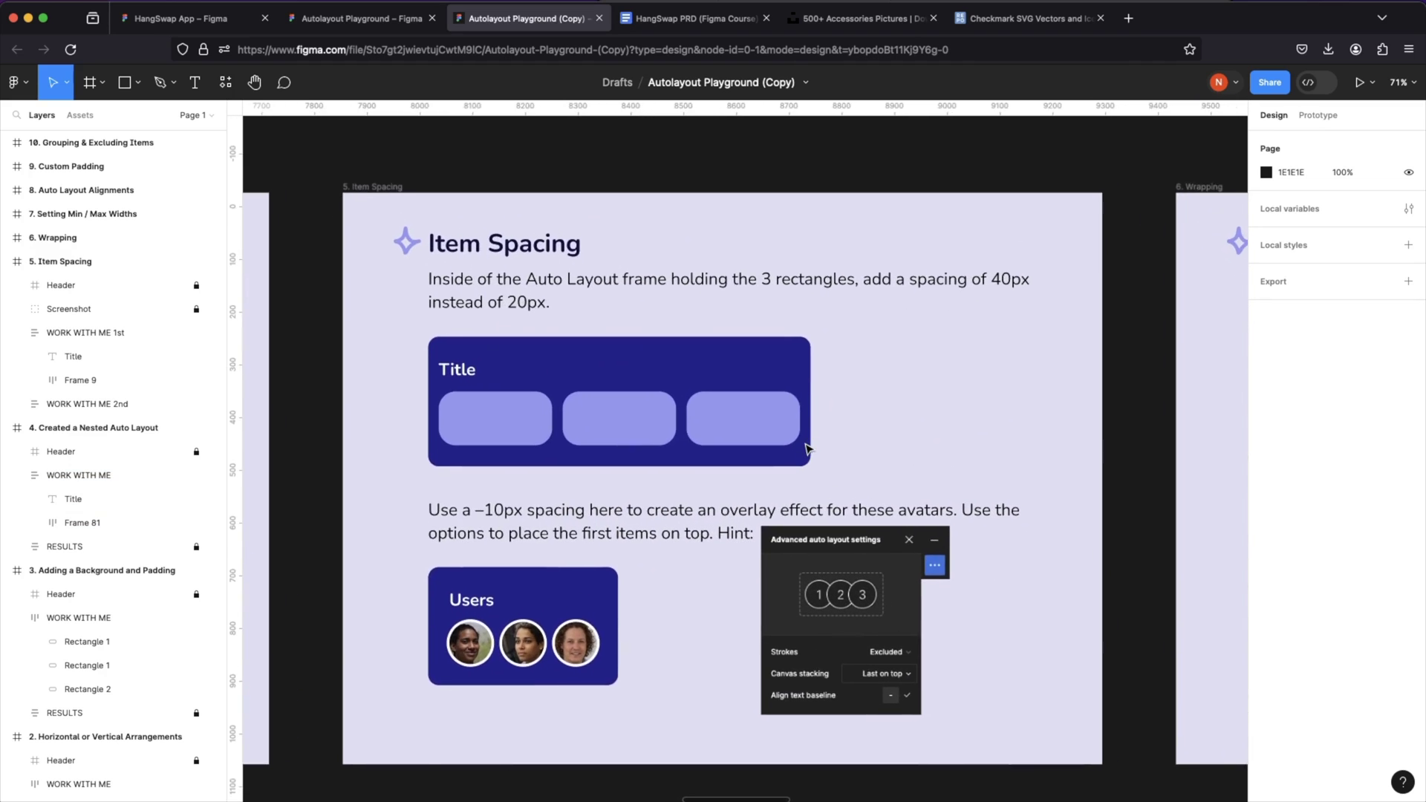
pyautogui.click(653, 422)
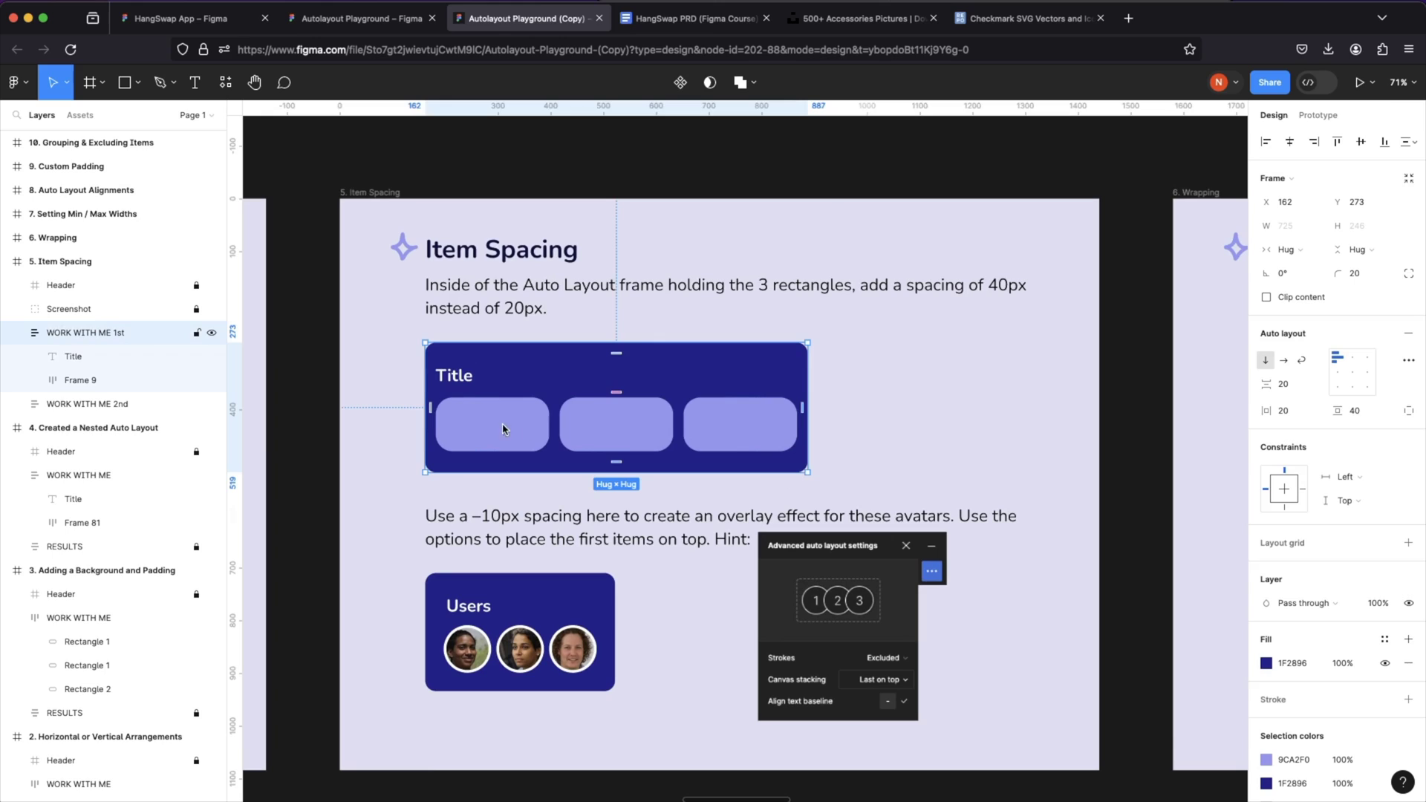
pyautogui.click(574, 428)
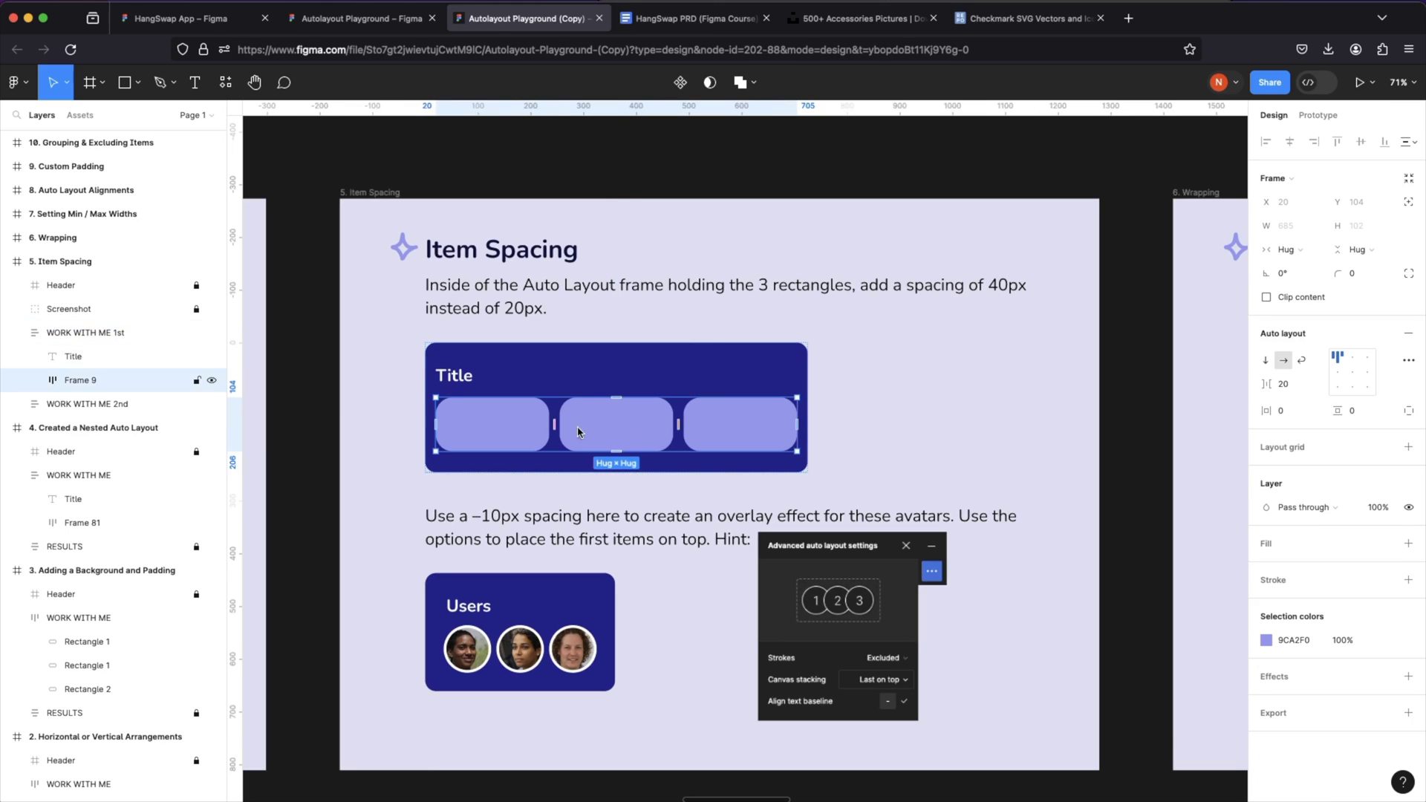
pyautogui.moveTo(557, 422)
pyautogui.mouseDown()
pyautogui.moveTo(584, 420)
pyautogui.moveTo(563, 425)
pyautogui.mouseUp()
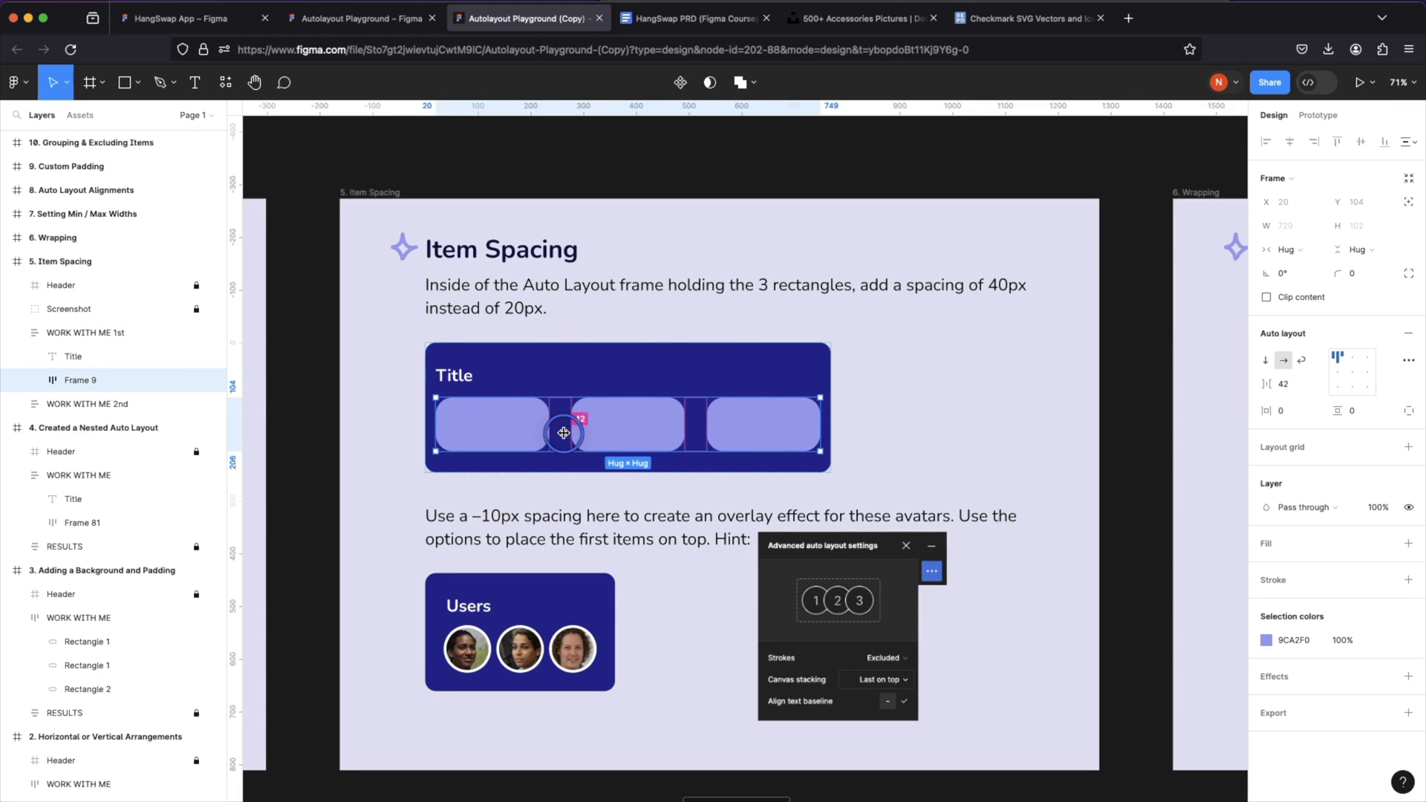
pyautogui.moveTo(564, 433); pyautogui.dragTo(561, 432)
pyautogui.click(1287, 384)
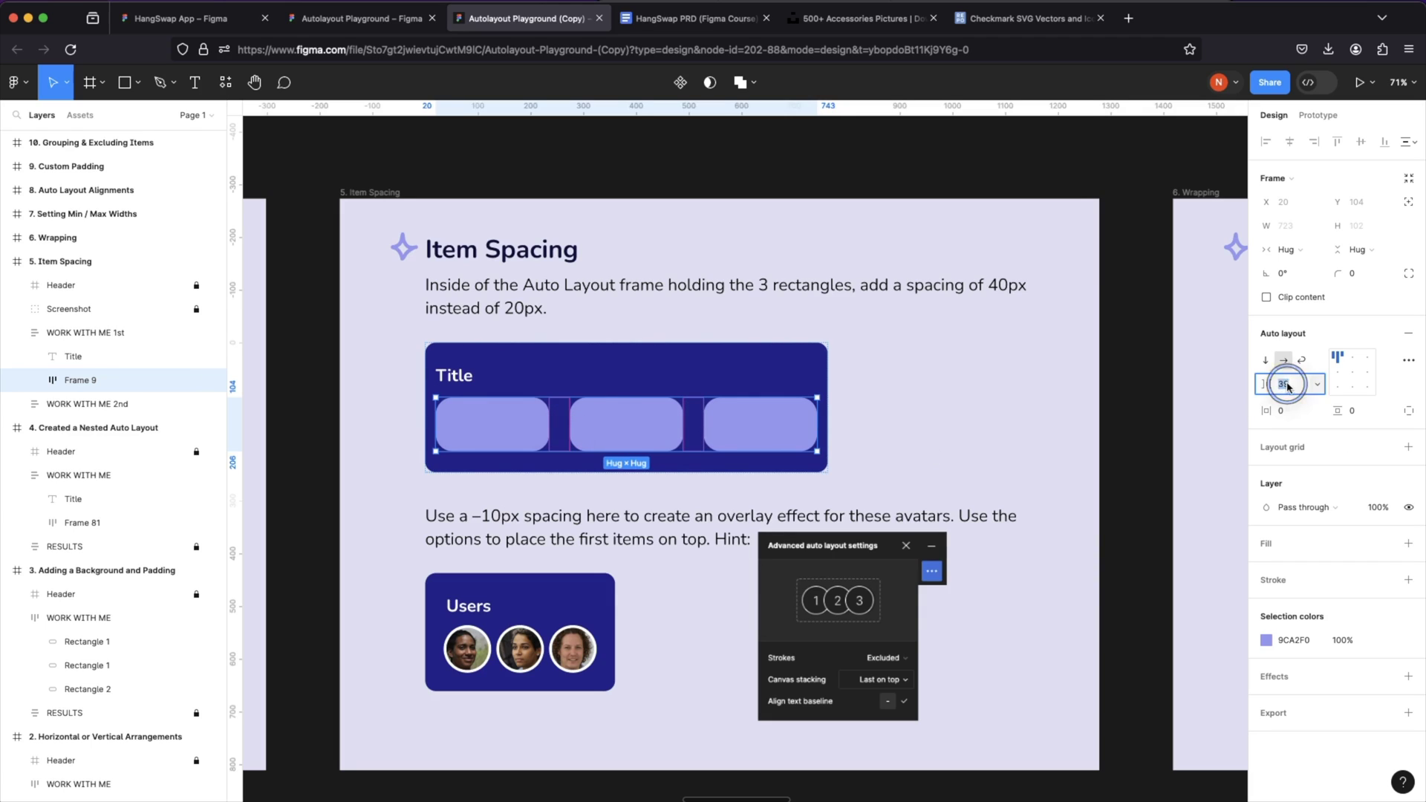
pyautogui.write('40')
pyautogui.press('Return')
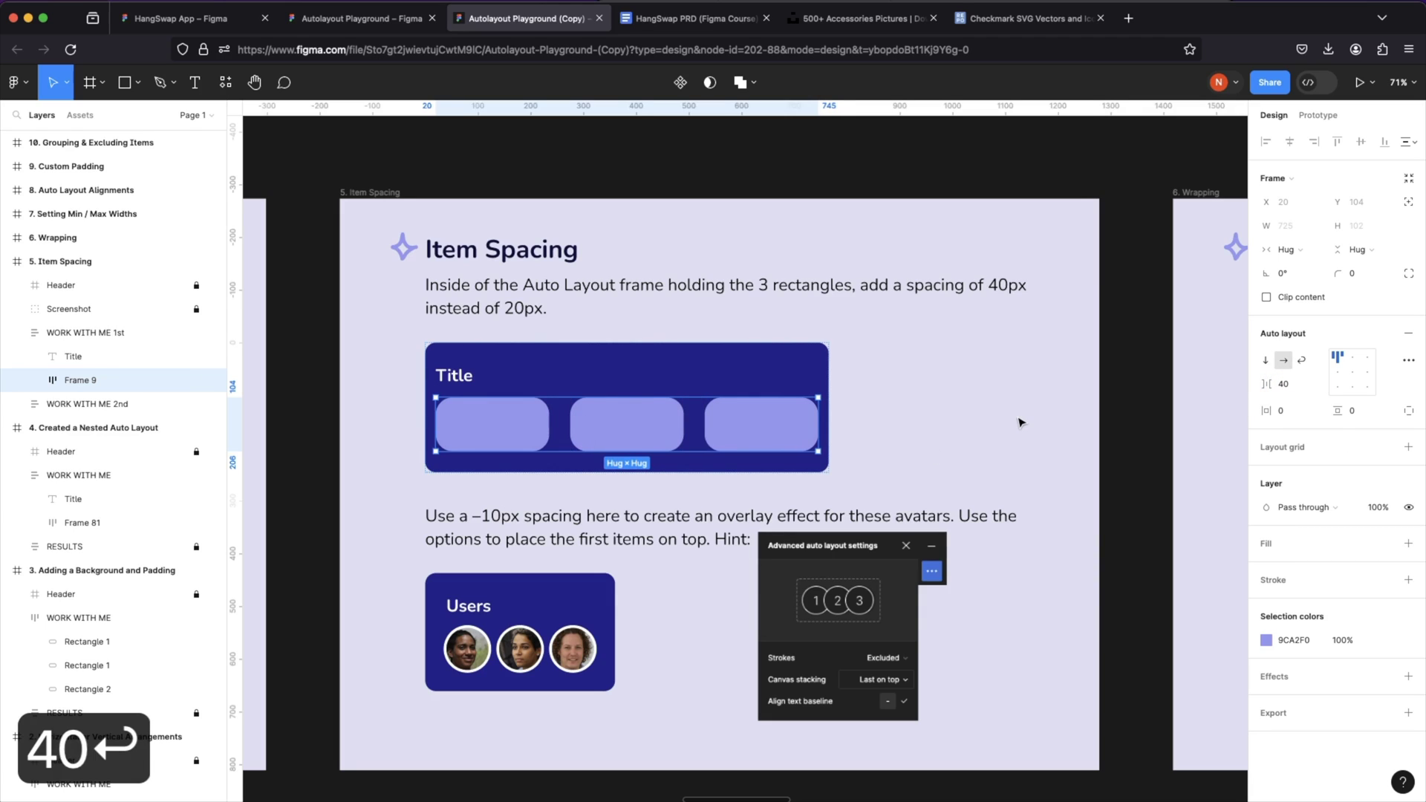
pyautogui.click(698, 581)
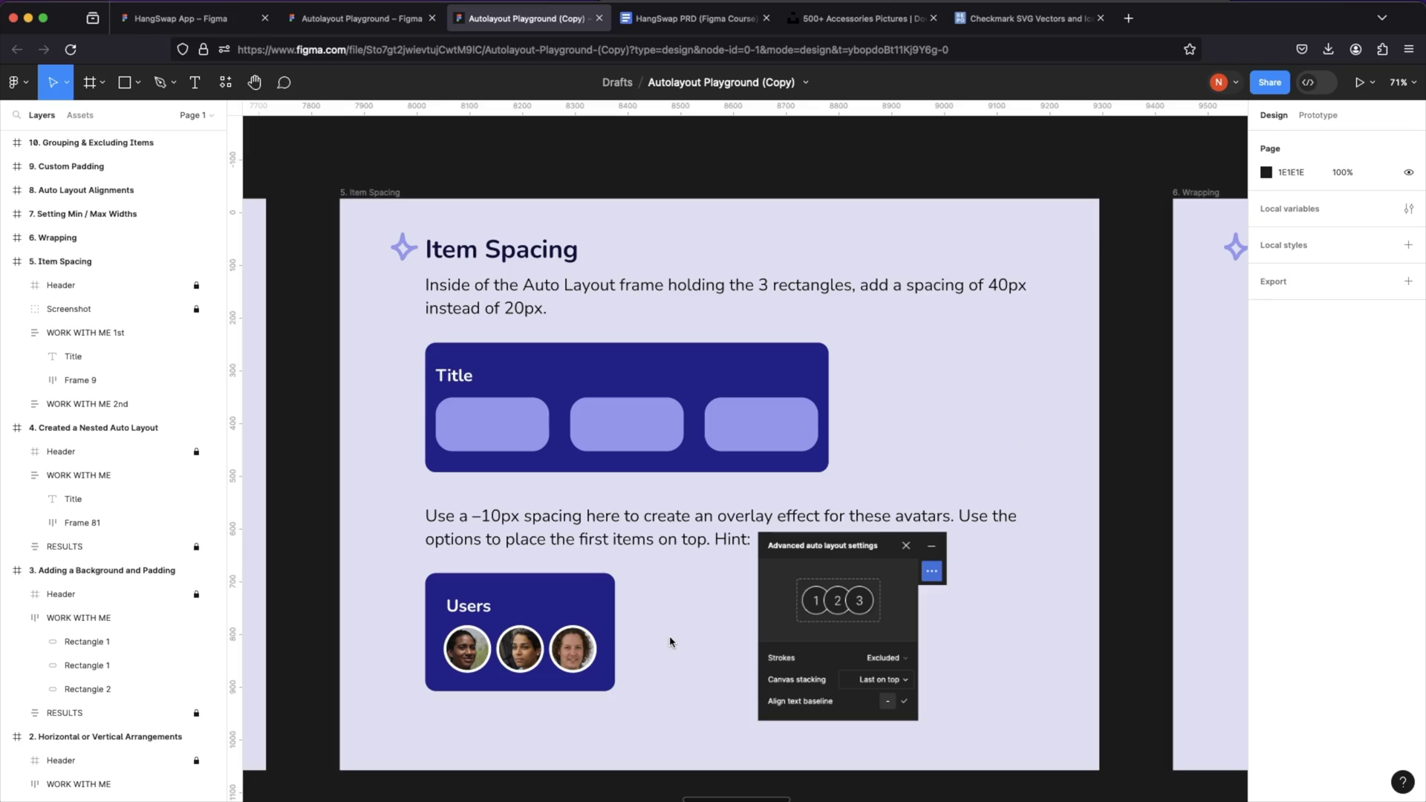
# - Set the Users avatar row's item spacing to -10 so the avatars overlap
pyautogui.doubleClick(583, 652)
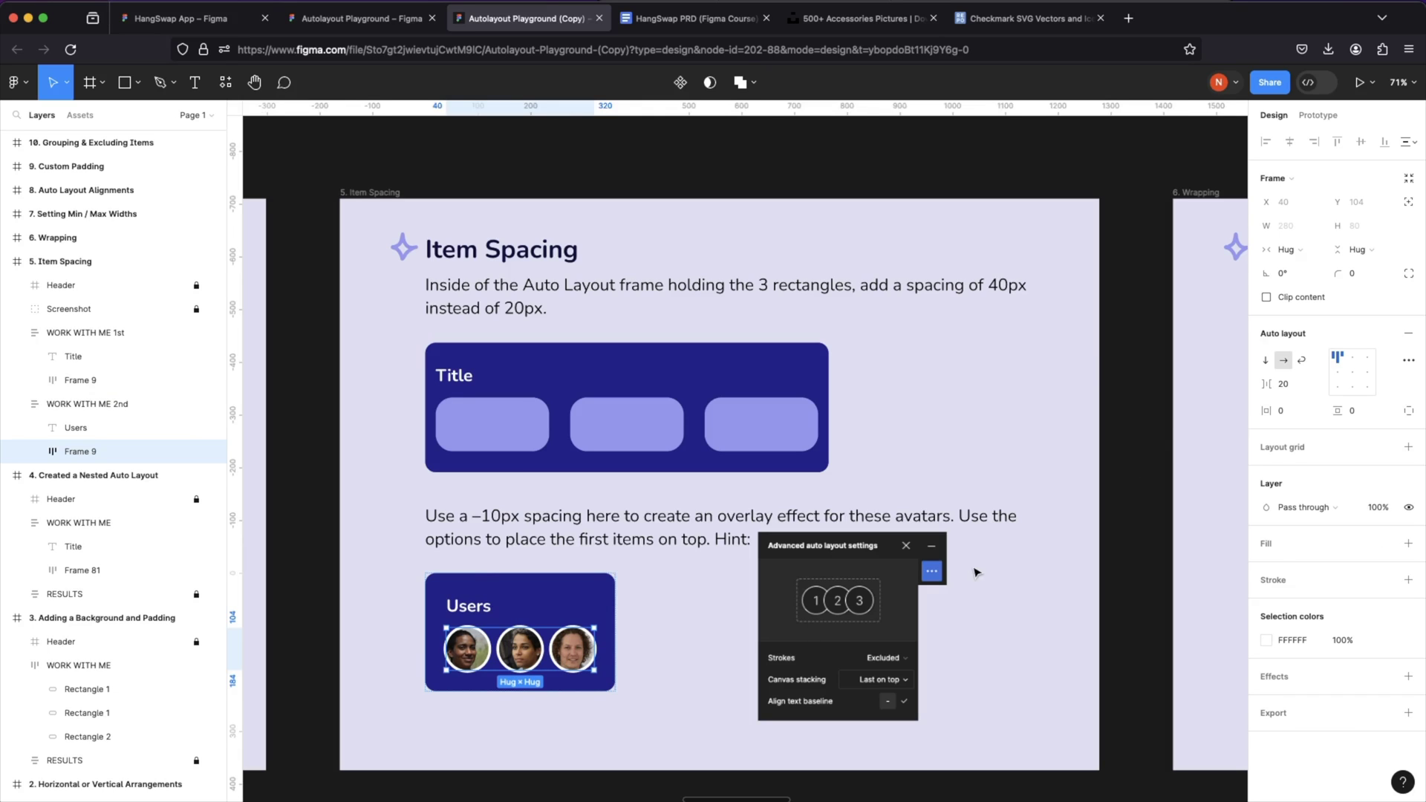
pyautogui.click(1273, 385)
pyautogui.moveTo(1273, 385); pyautogui.dragTo(1231, 386)
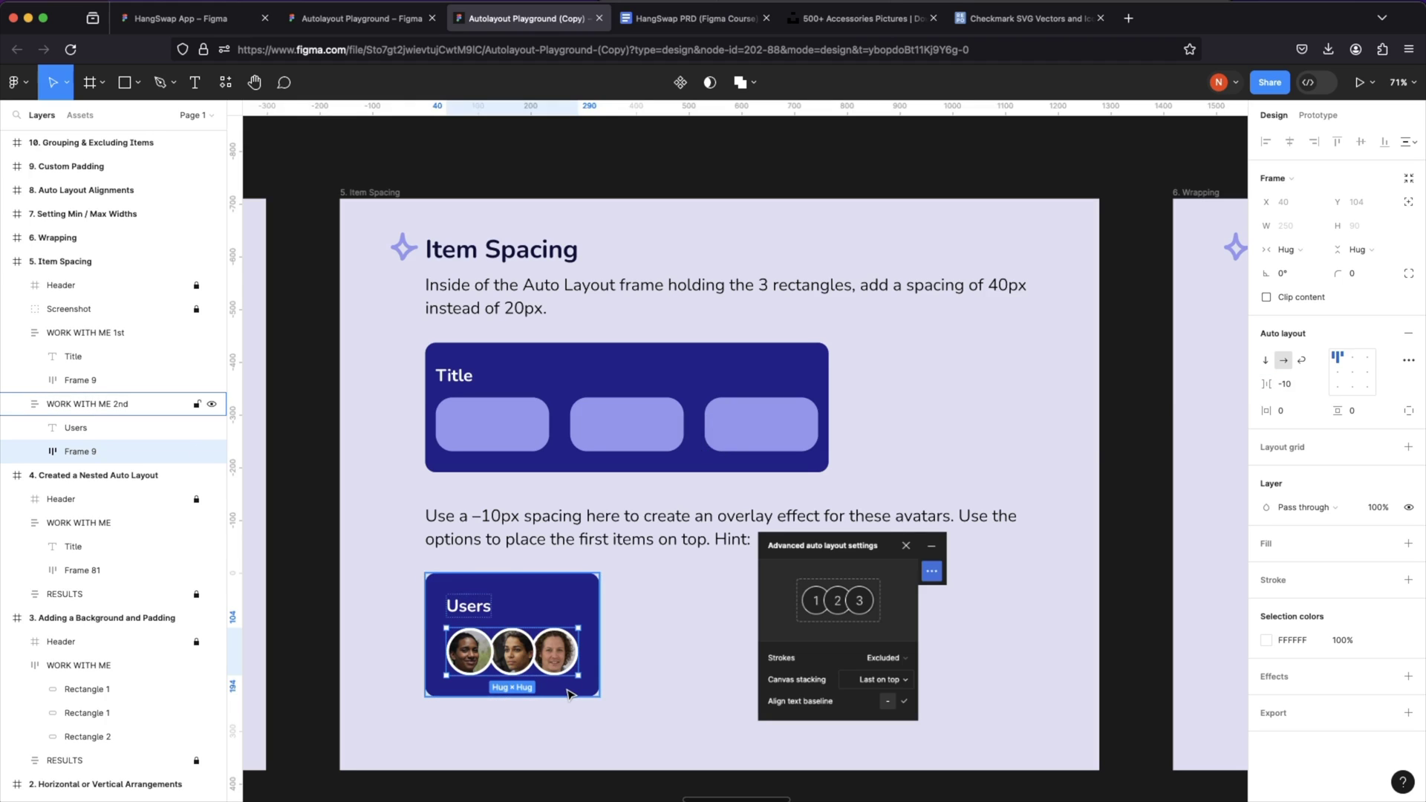
pyautogui.click(1405, 363)
# - Toggle the avatar row's stroke layout option, leaving strokes excluded from the layout
pyautogui.click(1225, 486)
pyautogui.click(1226, 468)
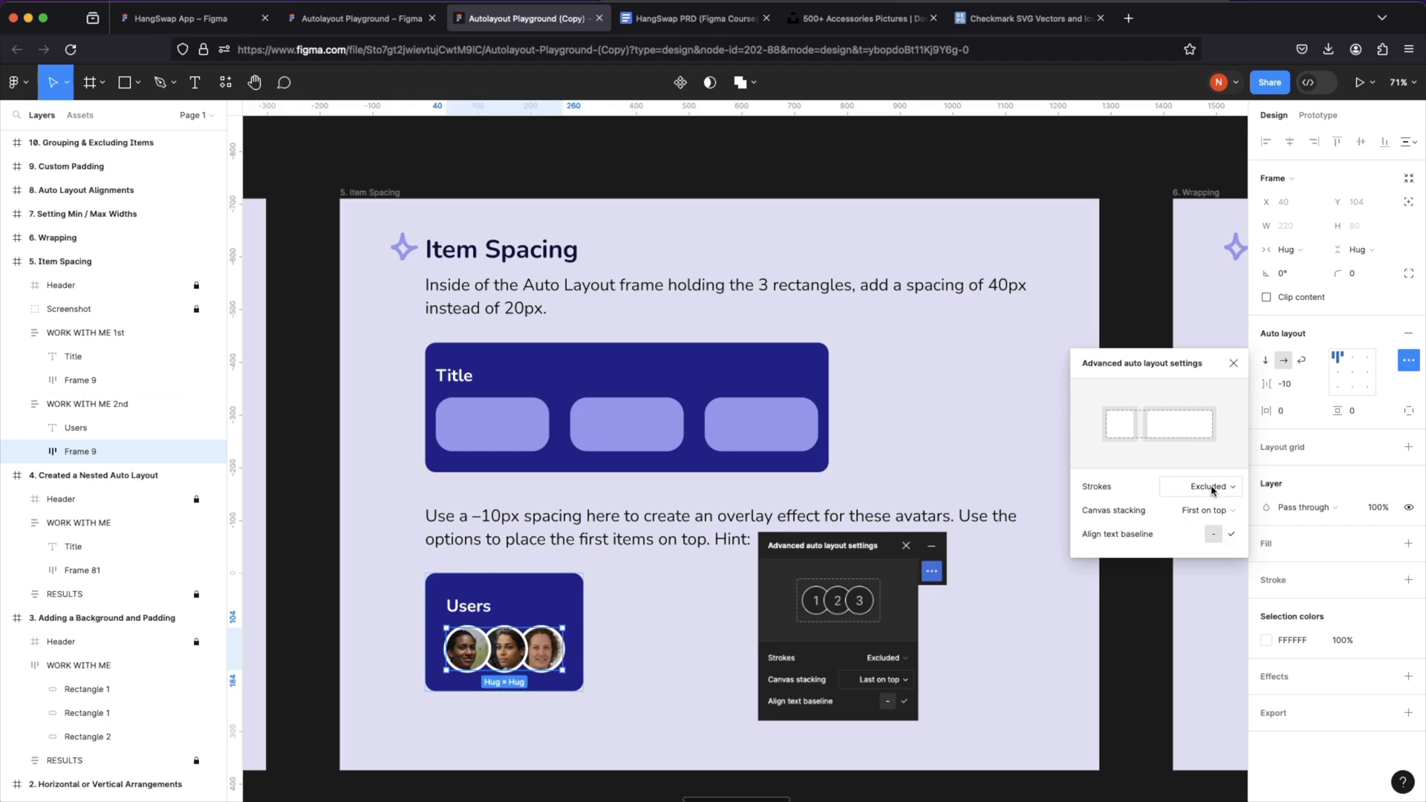
pyautogui.click(1213, 491)
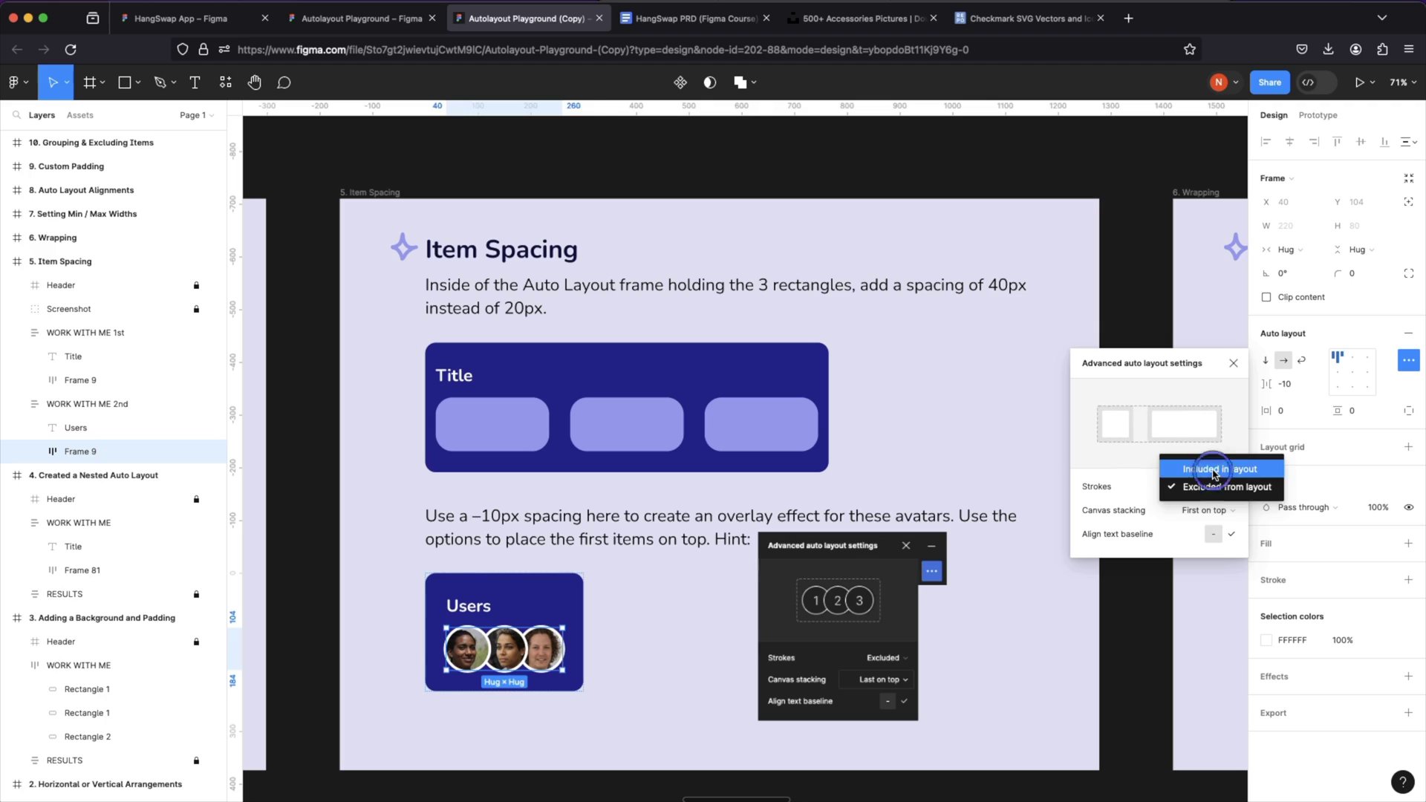
pyautogui.click(1215, 475)
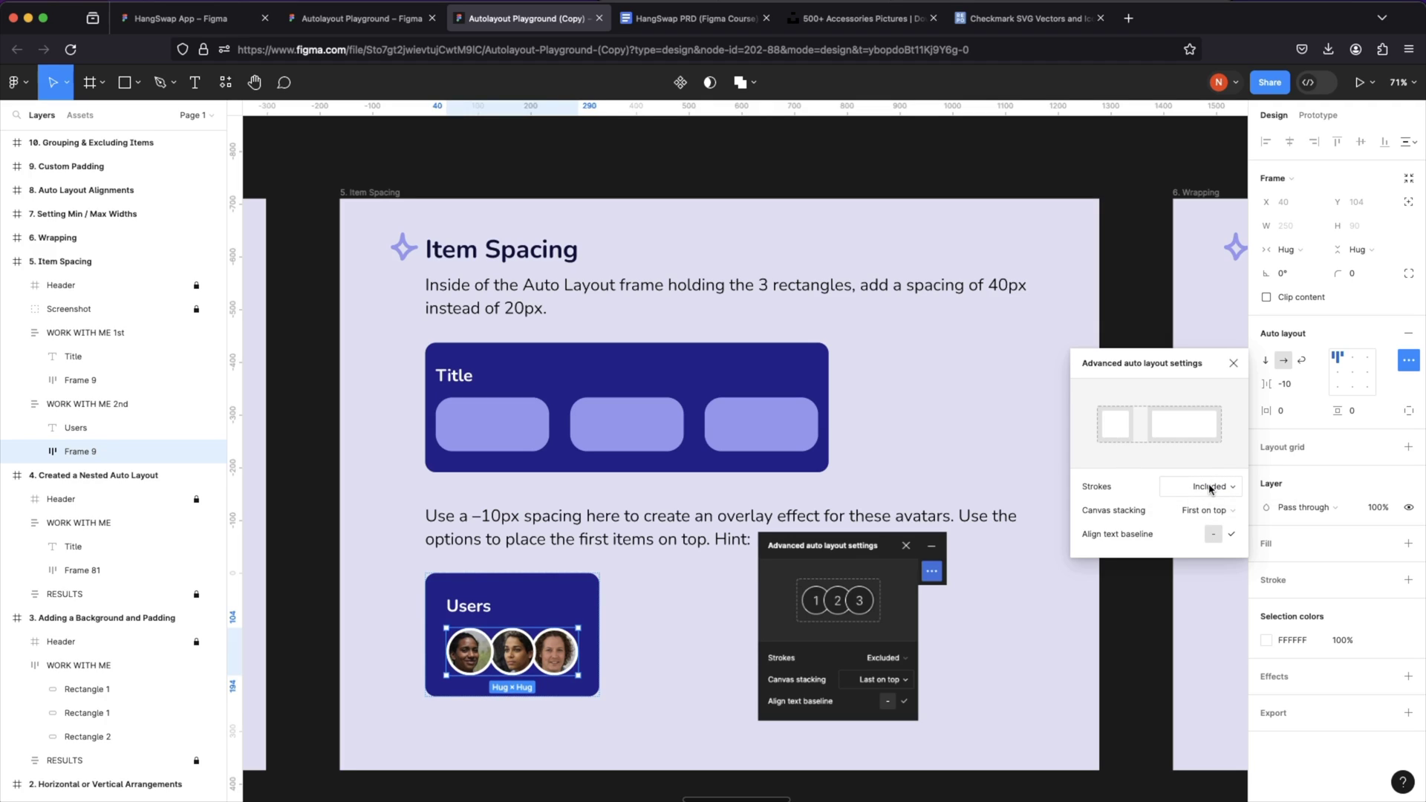
pyautogui.click(1210, 488)
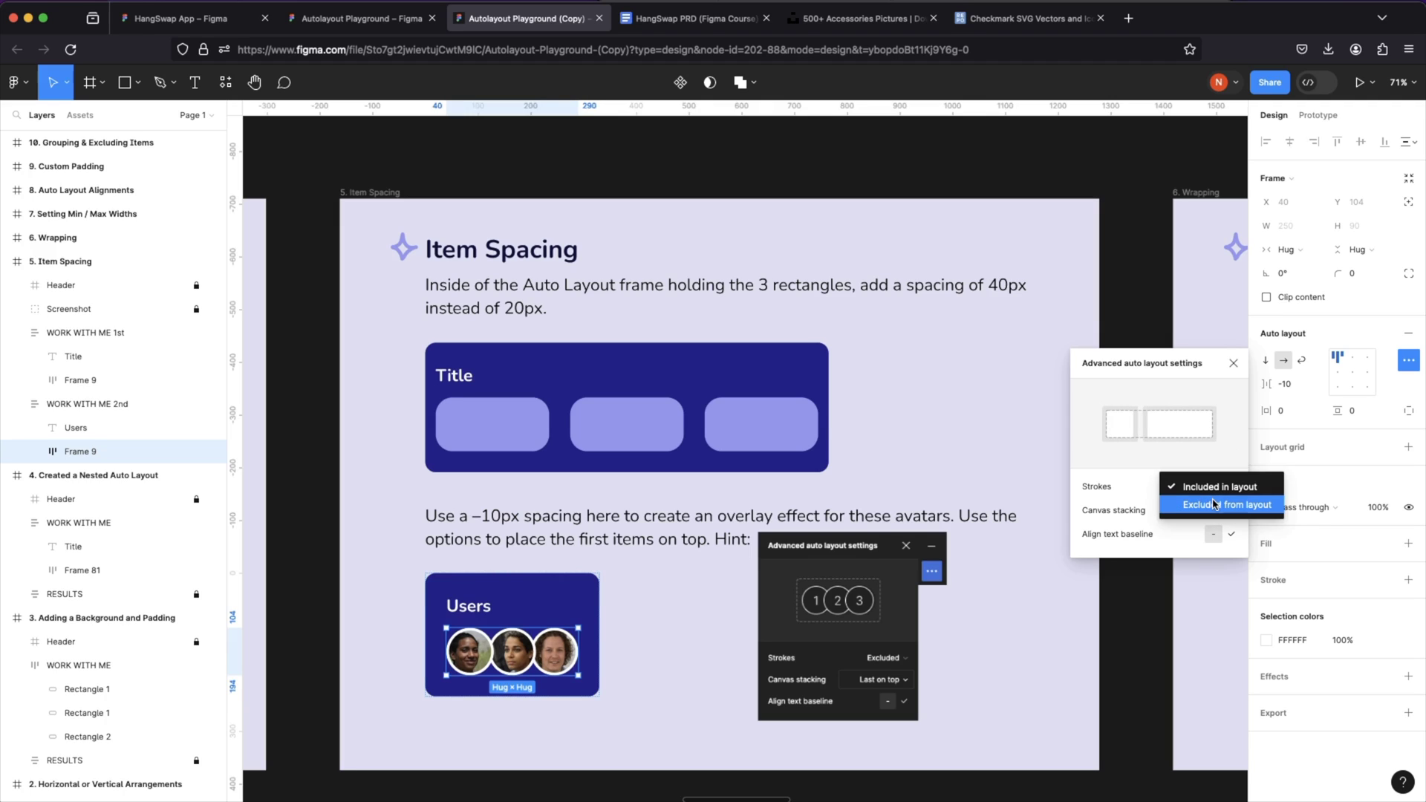
pyautogui.click(1214, 505)
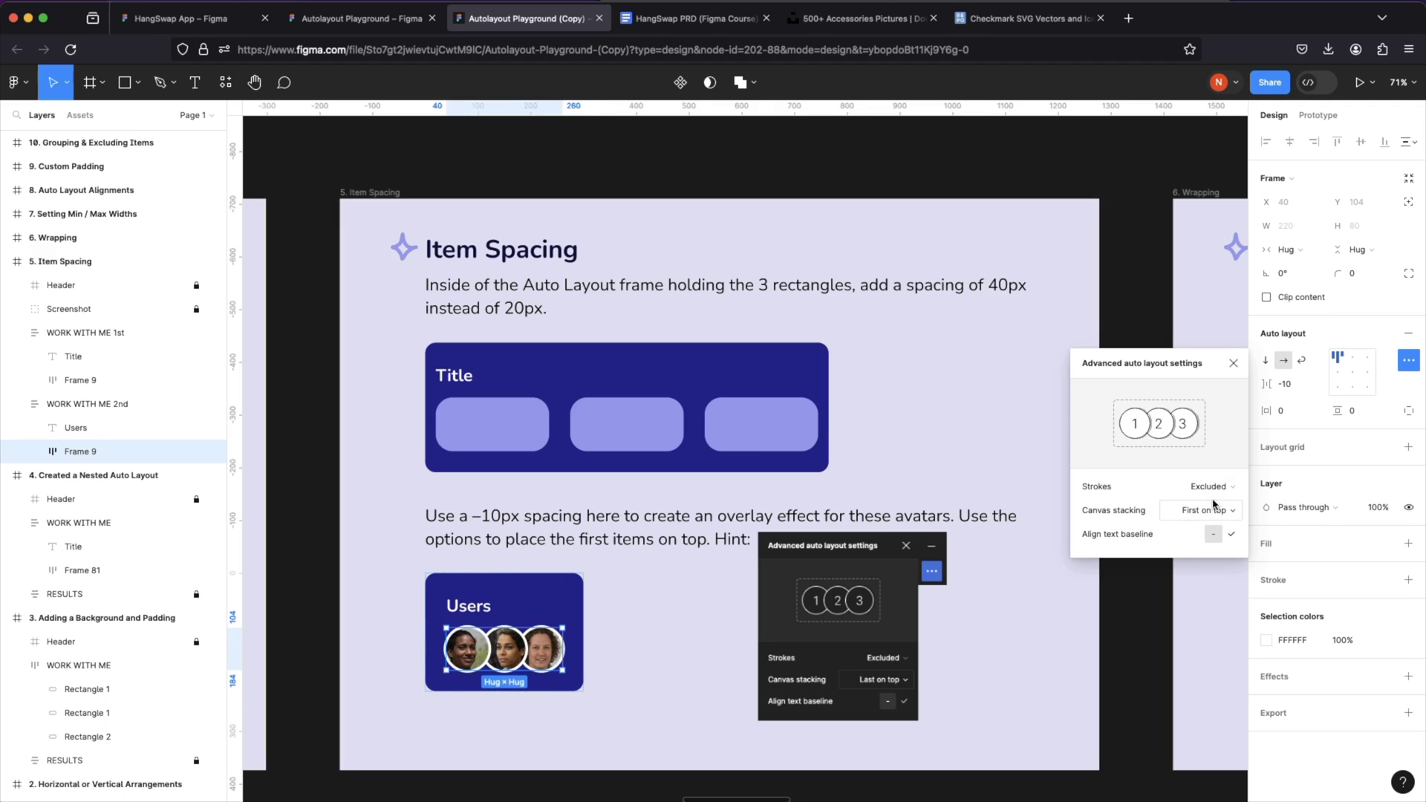
# - Try Last on top, then First on top stacking, and reselect the avatar row
pyautogui.click(1215, 516)
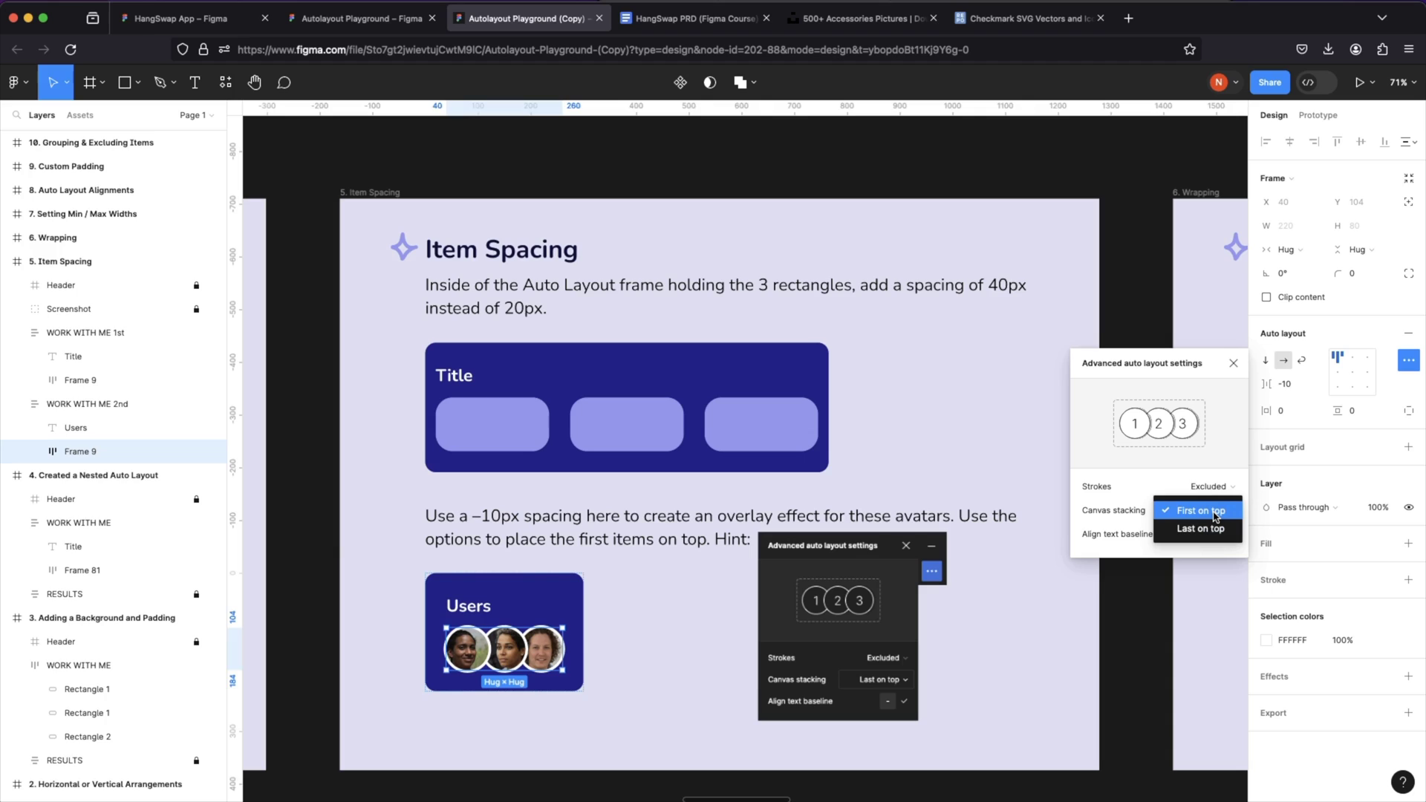
pyautogui.click(1210, 528)
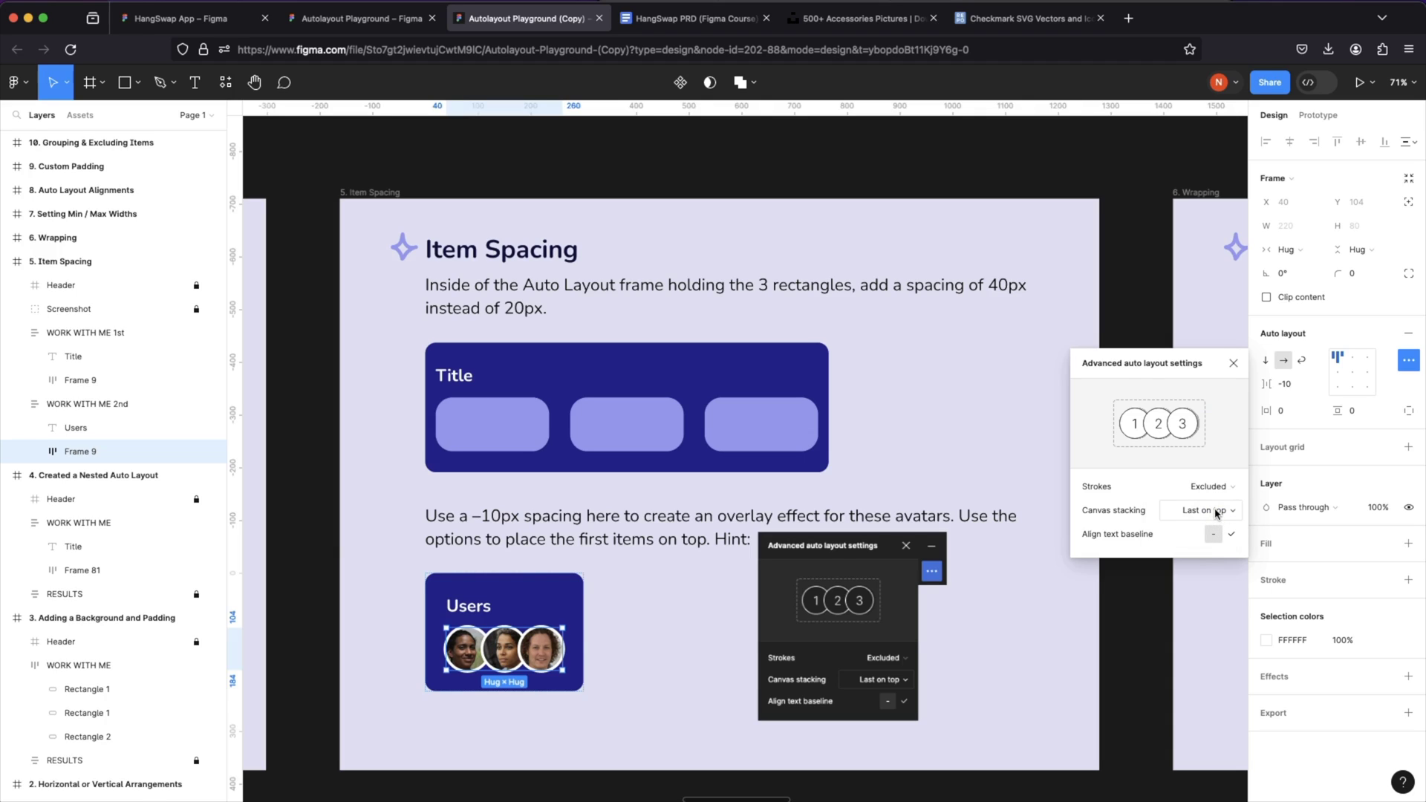
pyautogui.click(1216, 512)
pyautogui.click(1207, 495)
pyautogui.click(35, 452)
pyautogui.click(97, 479)
pyautogui.click(108, 455)
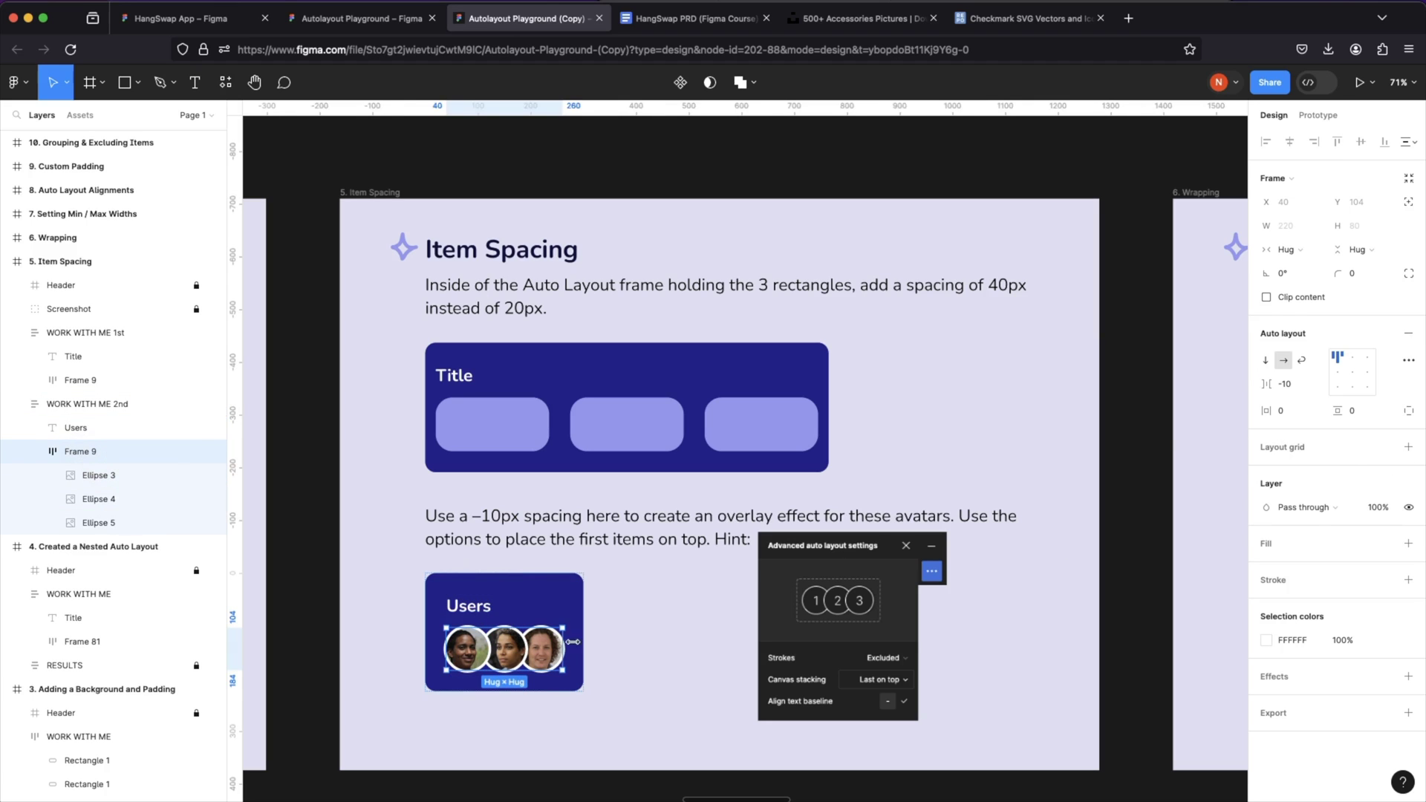
# - Set the avatar row's Canvas stacking to First on top in advanced auto layout settings
pyautogui.click(1408, 360)
pyautogui.click(1203, 510)
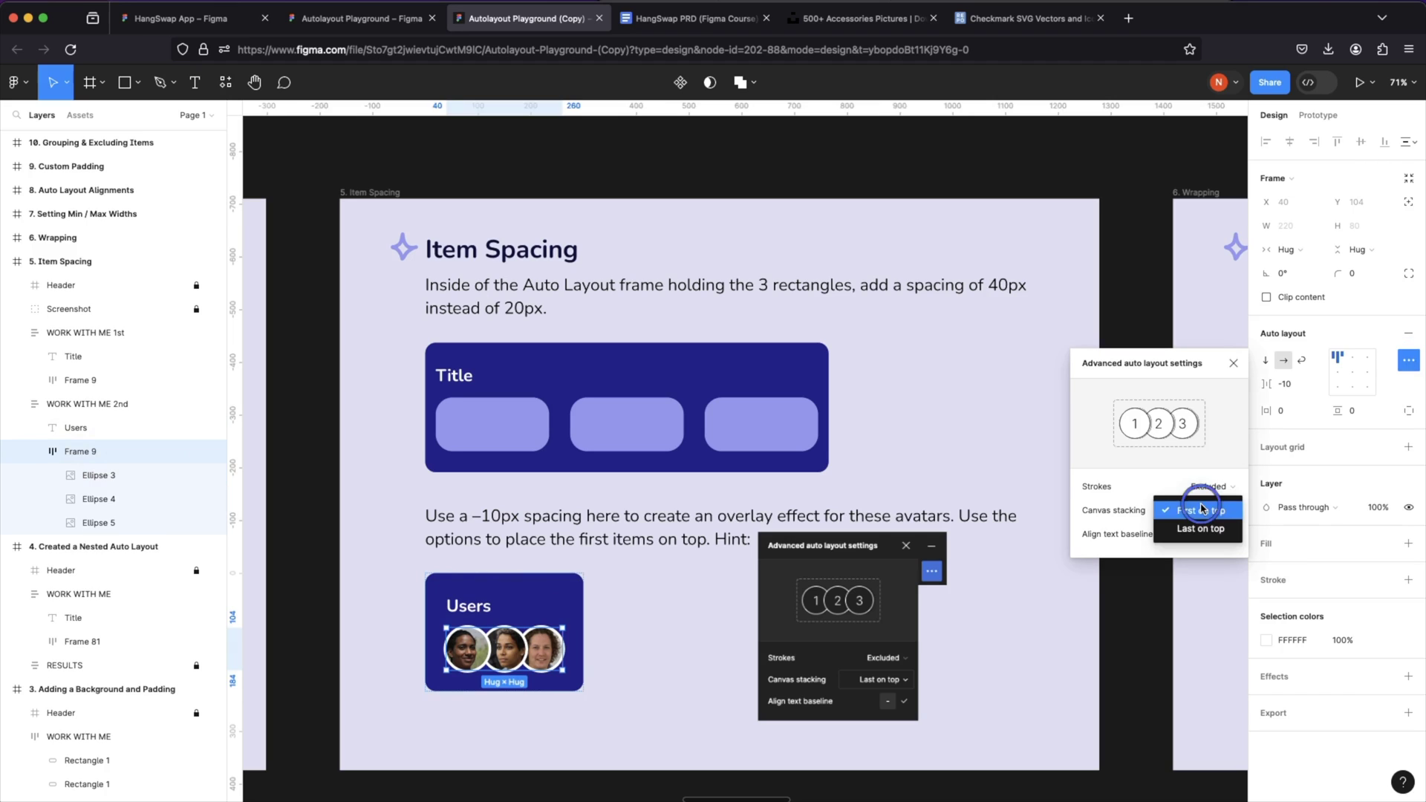
pyautogui.click(1198, 528)
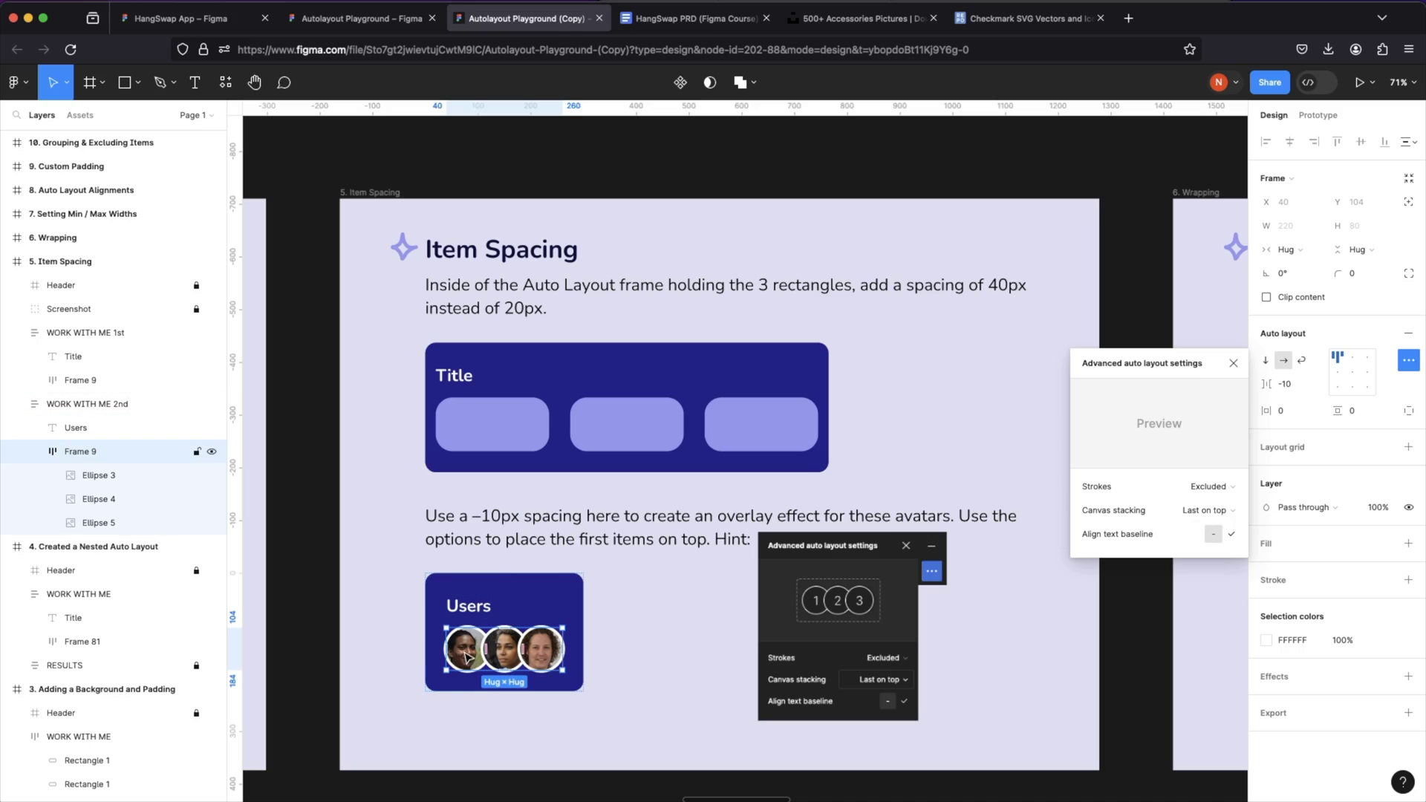
pyautogui.click(1205, 510)
pyautogui.click(1200, 488)
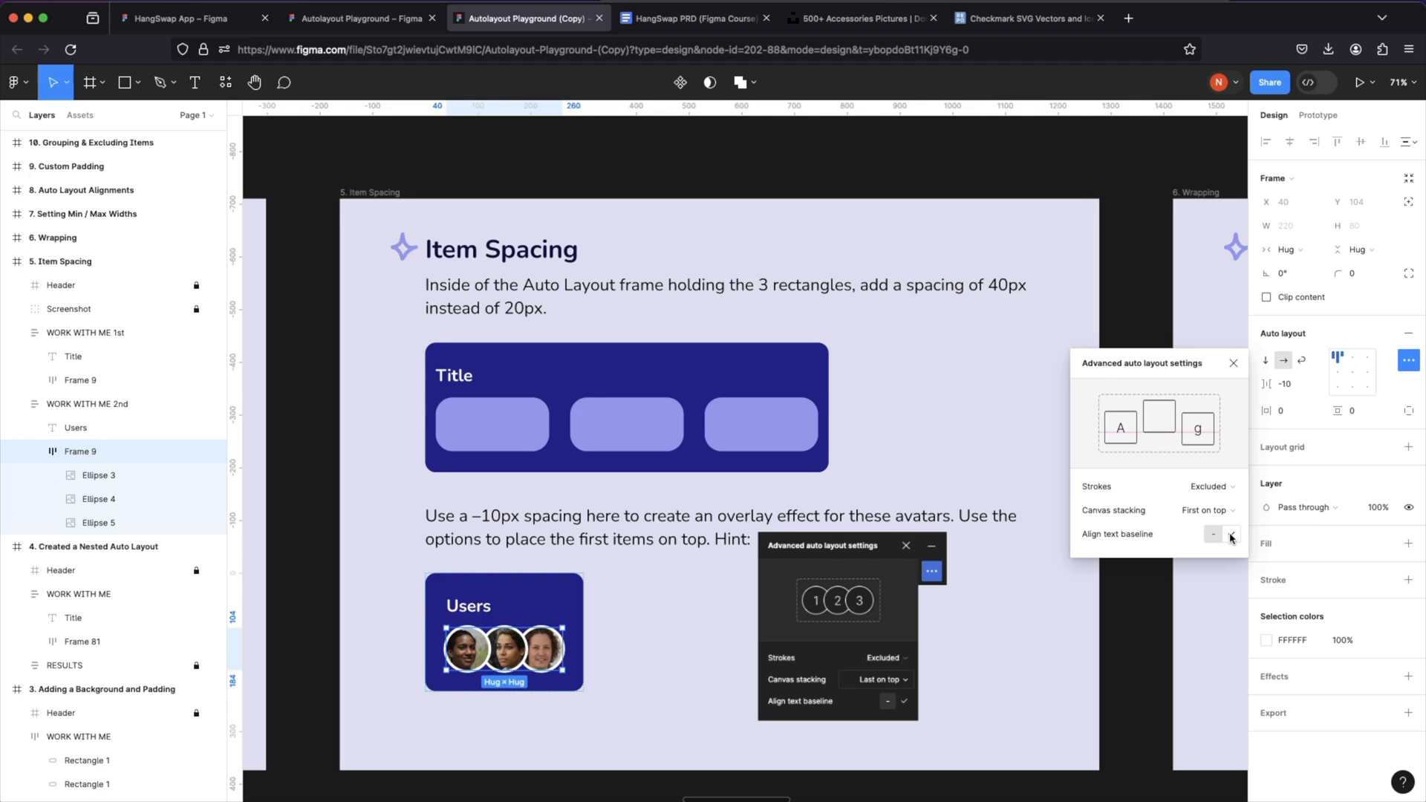
pyautogui.hscroll(4, 927, 596)
pyautogui.hscroll(10, 927, 596)
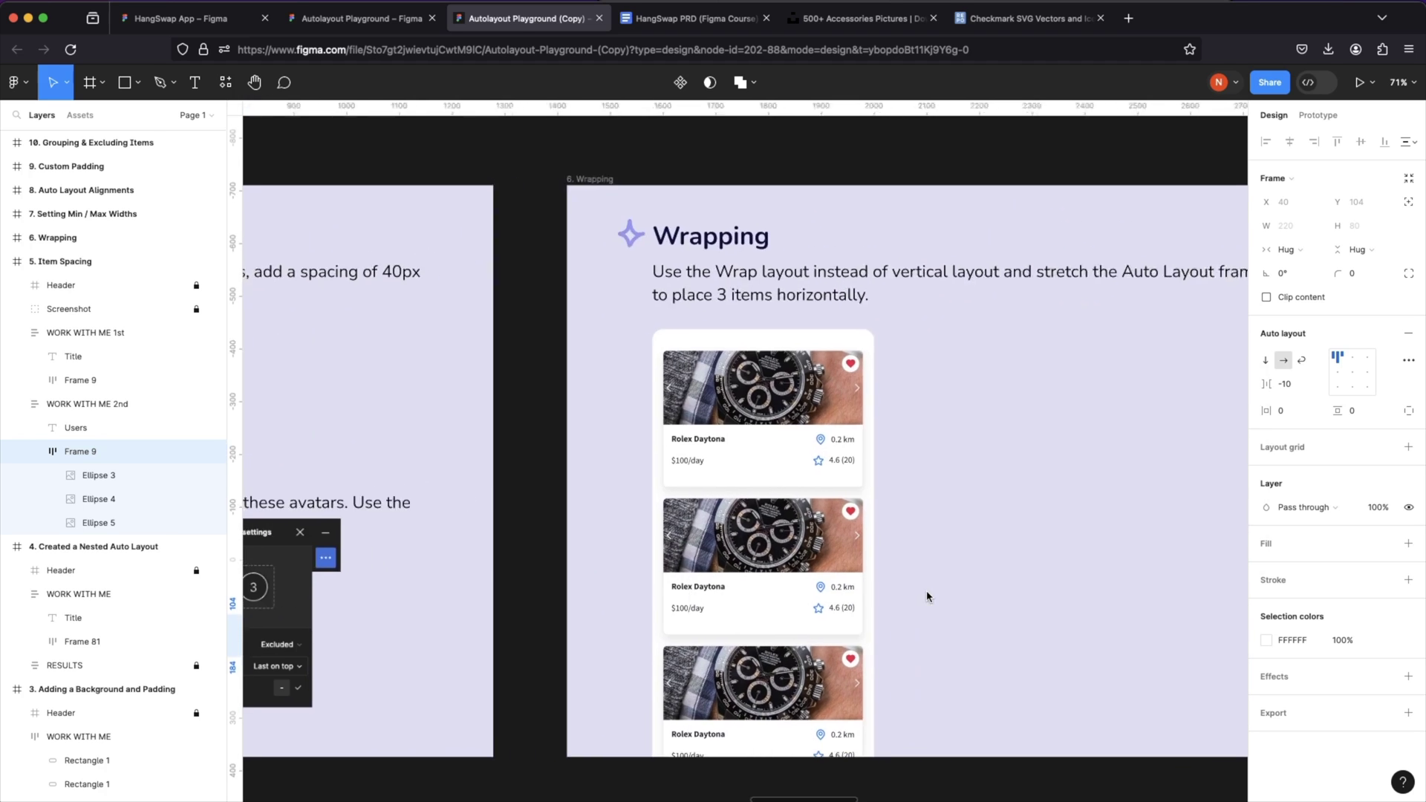
# - Select the Wrapping exercise's WORK WITH ME column and switch its direction to Wrap
pyautogui.click(888, 579)
pyautogui.scroll(-1, 888, 579)
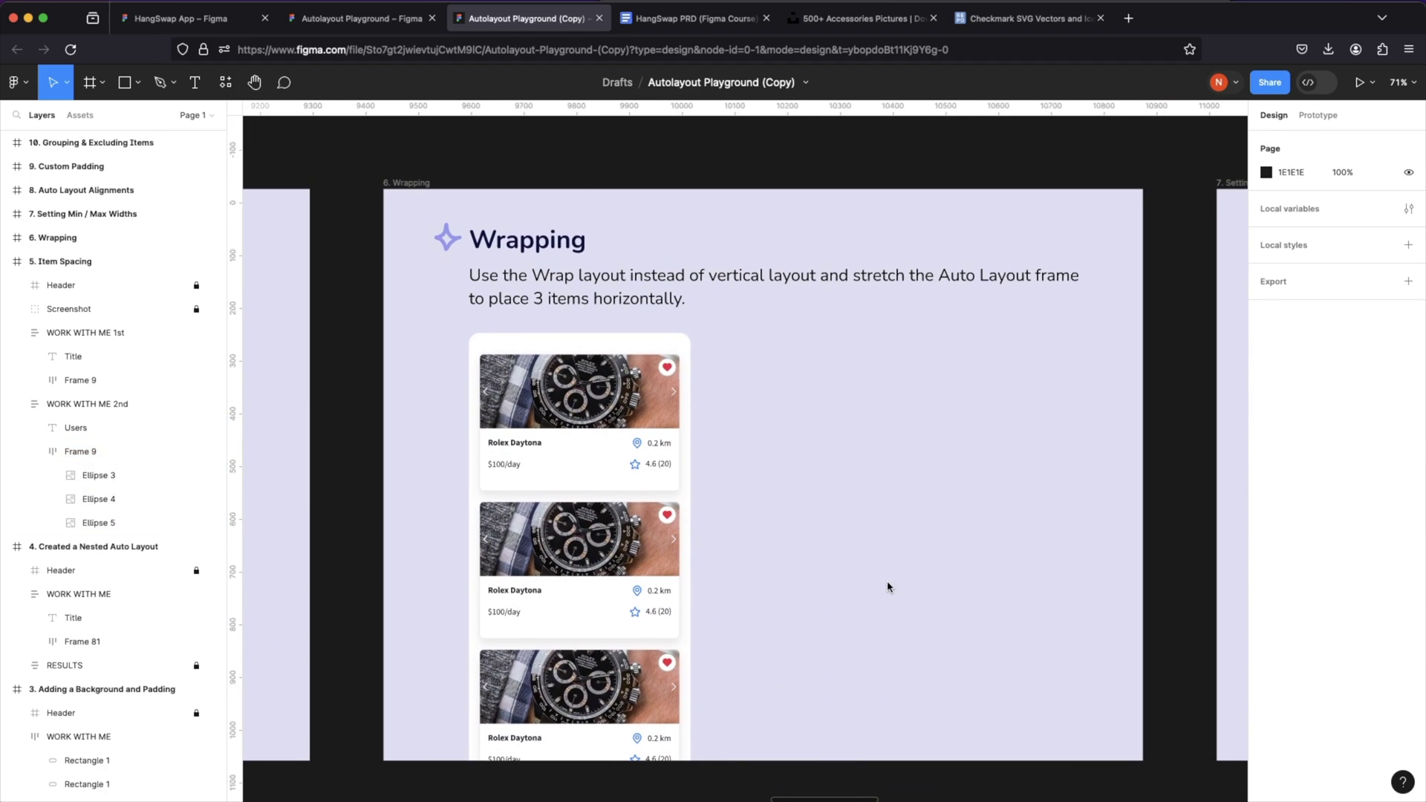
pyautogui.click(646, 568)
pyautogui.moveTo(694, 570); pyautogui.dragTo(694, 570)
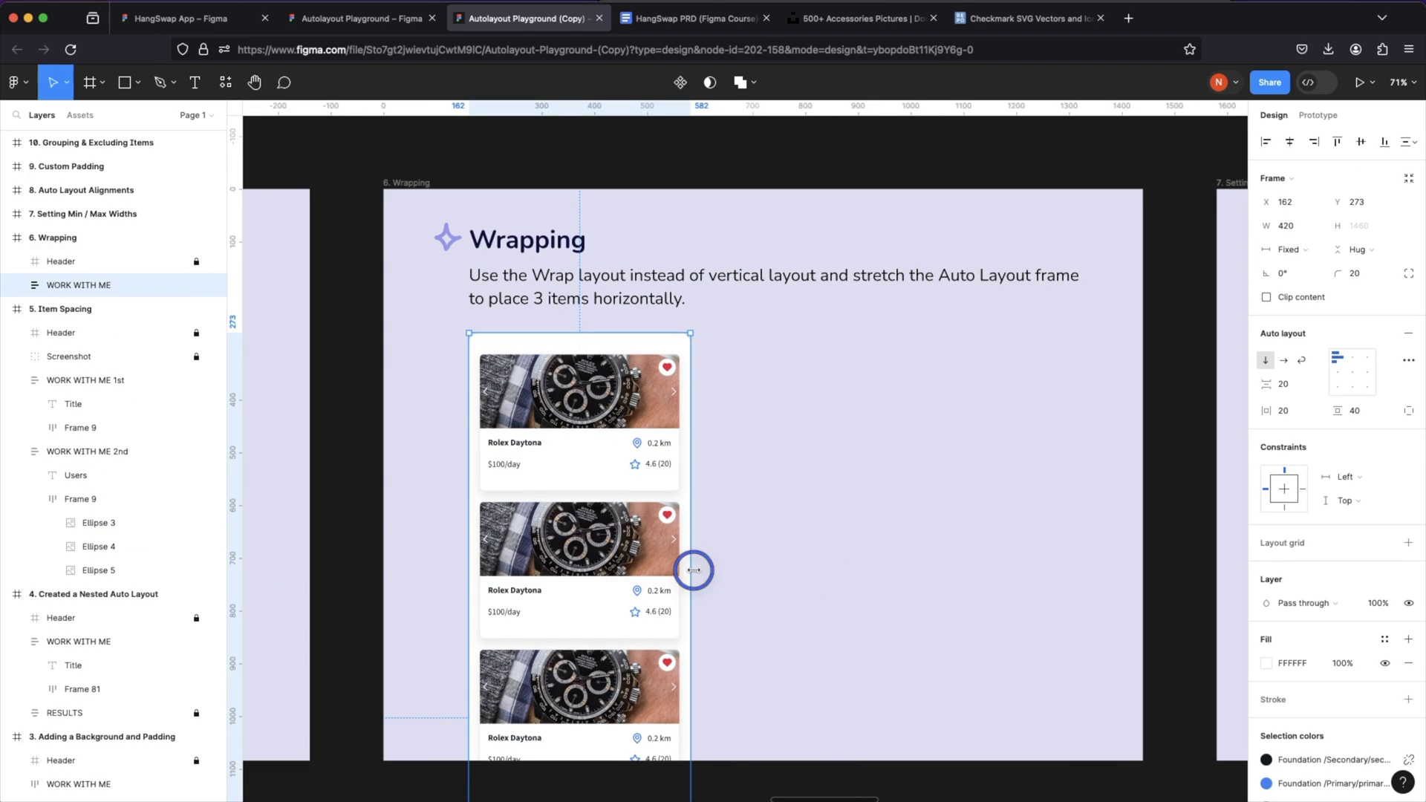
pyautogui.click(1303, 361)
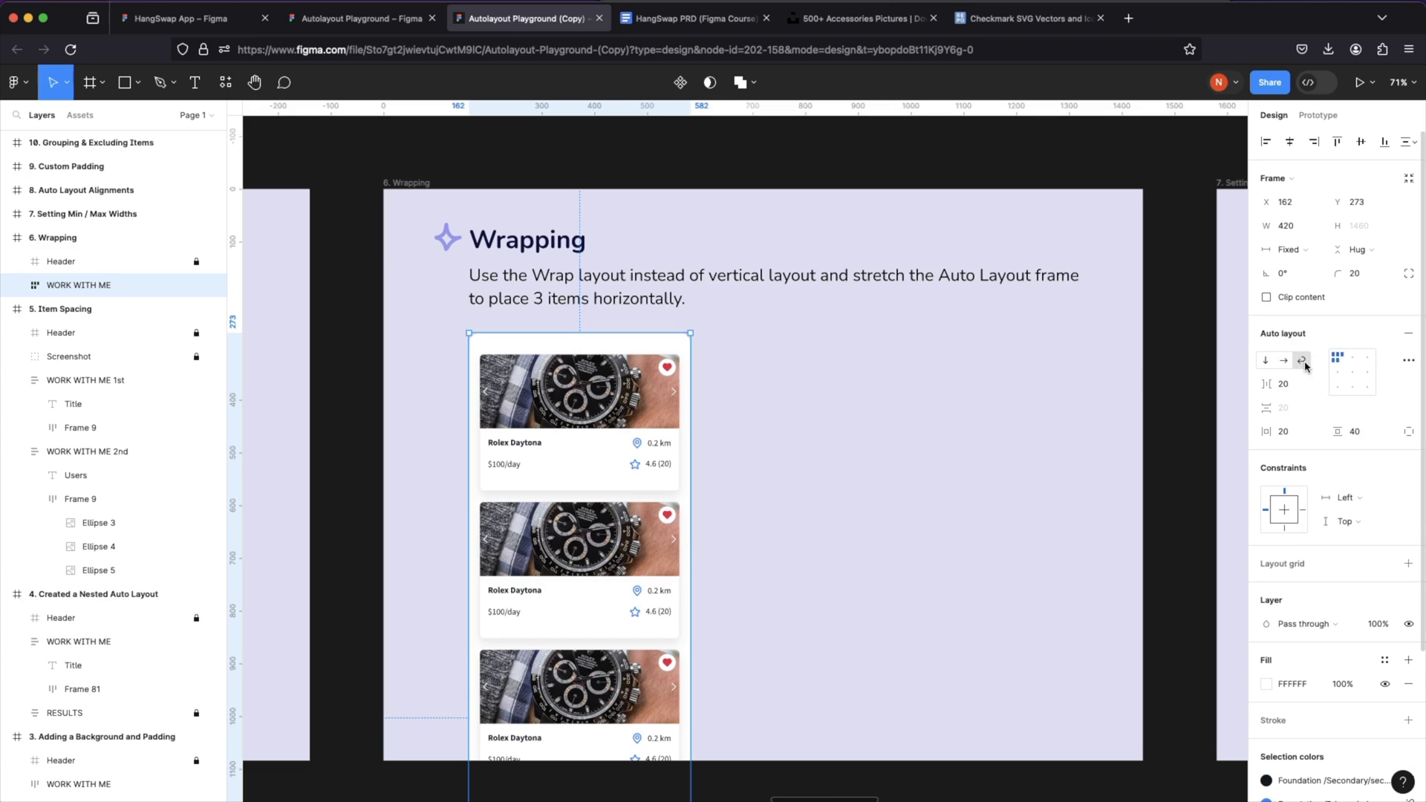
# - Widen the wrapping frame to 1220 so cards flow three per row, and adjust the gaps
pyautogui.click(692, 509)
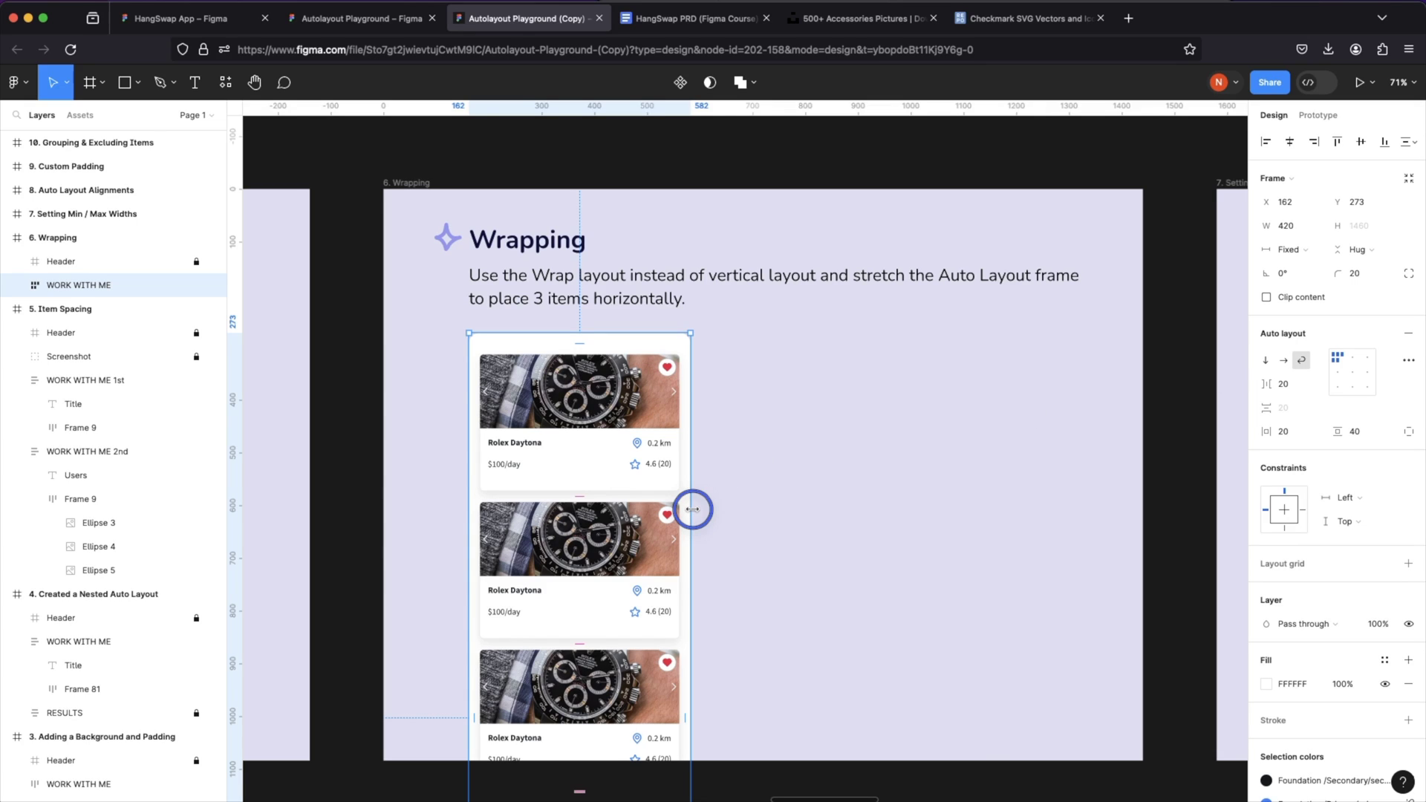
pyautogui.scroll(-3, 733, 529)
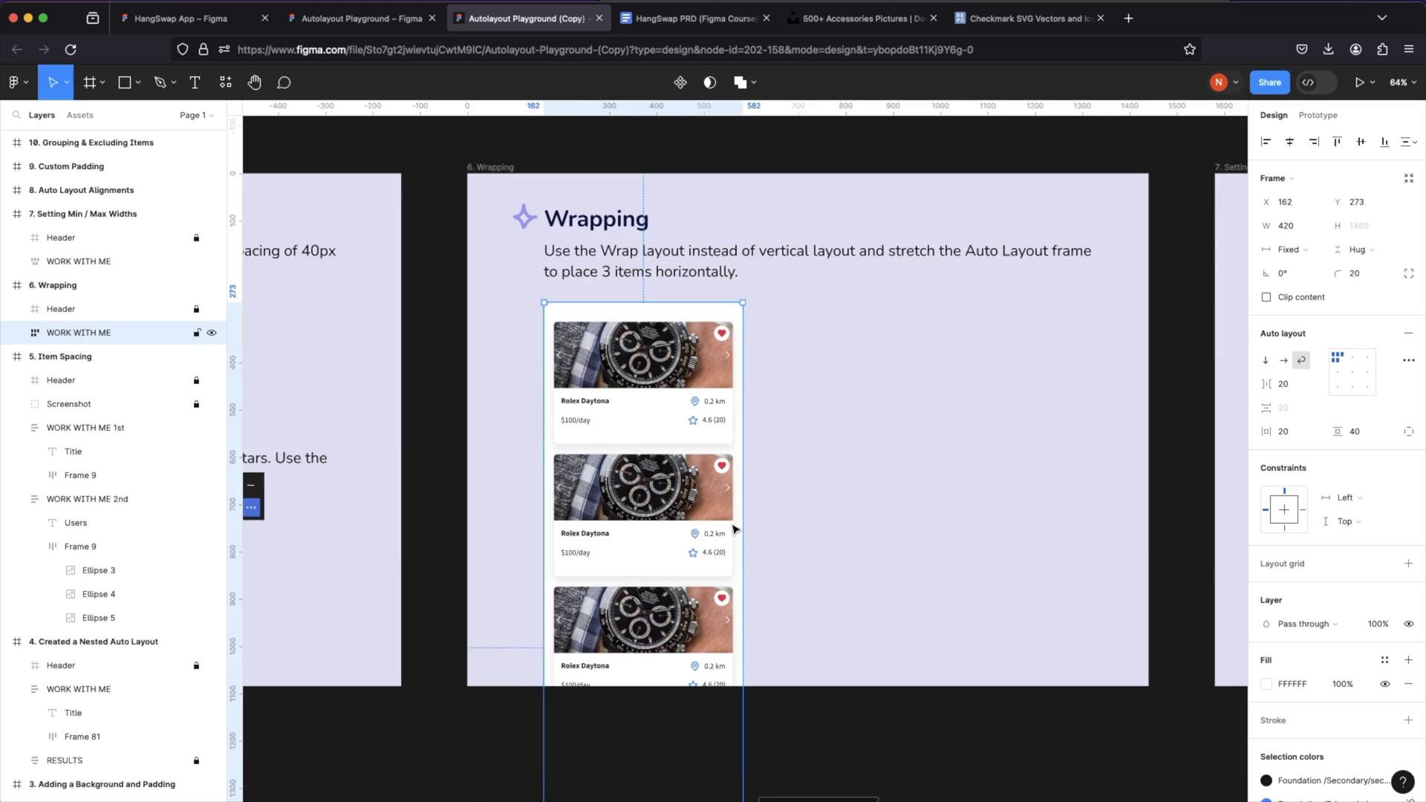
pyautogui.hscroll(1, 734, 529)
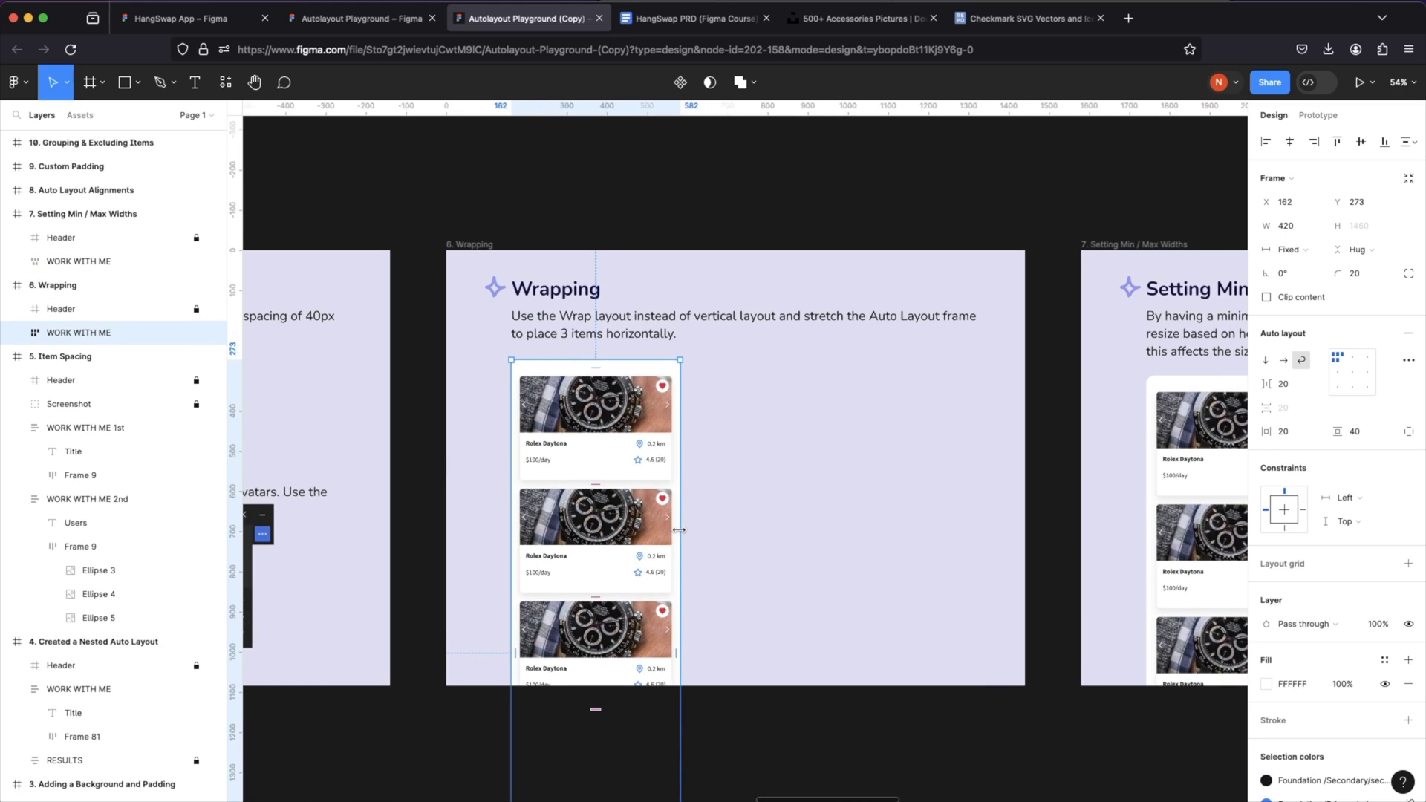
pyautogui.moveTo(678, 529); pyautogui.dragTo(1003, 530)
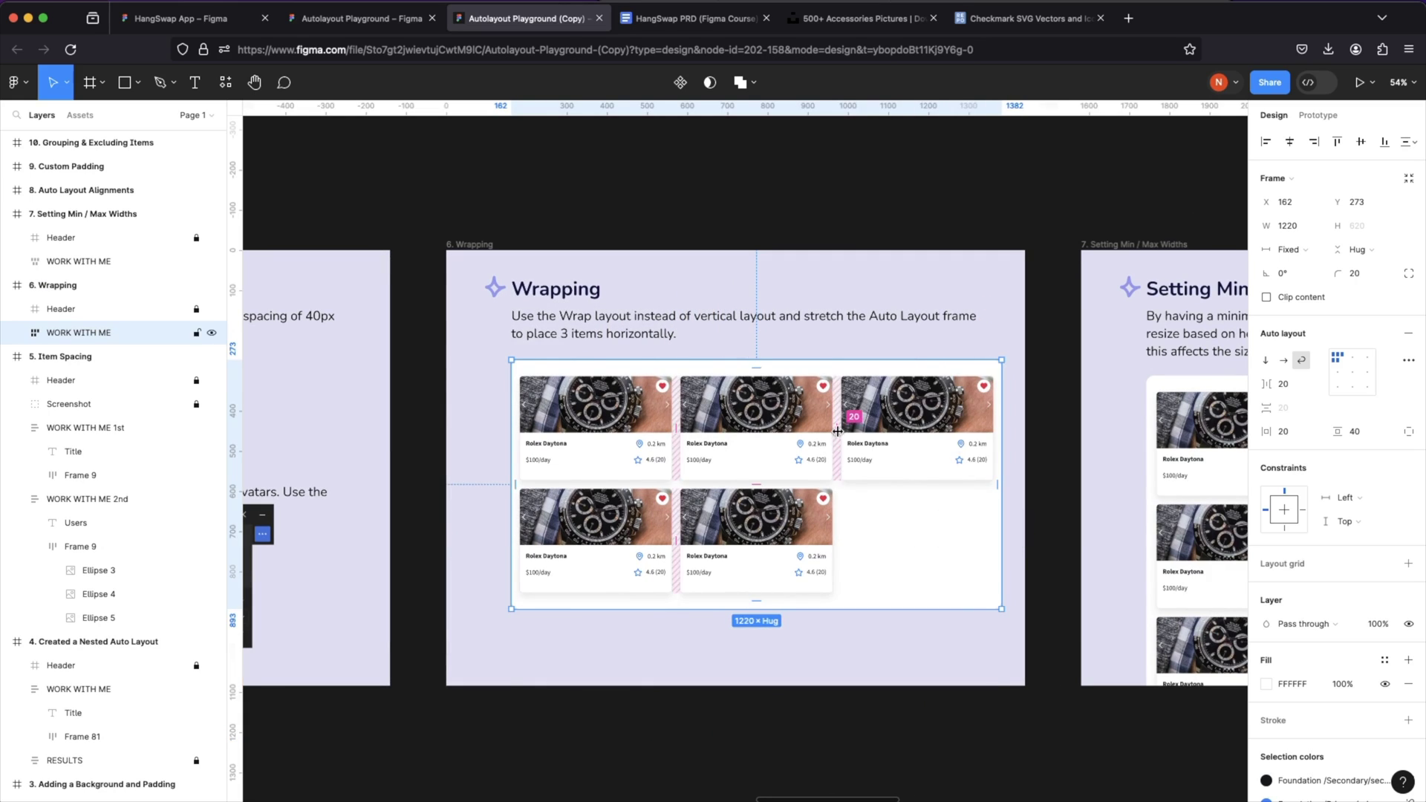
pyautogui.moveTo(836, 431); pyautogui.dragTo(835, 494)
# - Try centre, right and bottom-right alignments, then return the cards to top-left
pyautogui.click(877, 641)
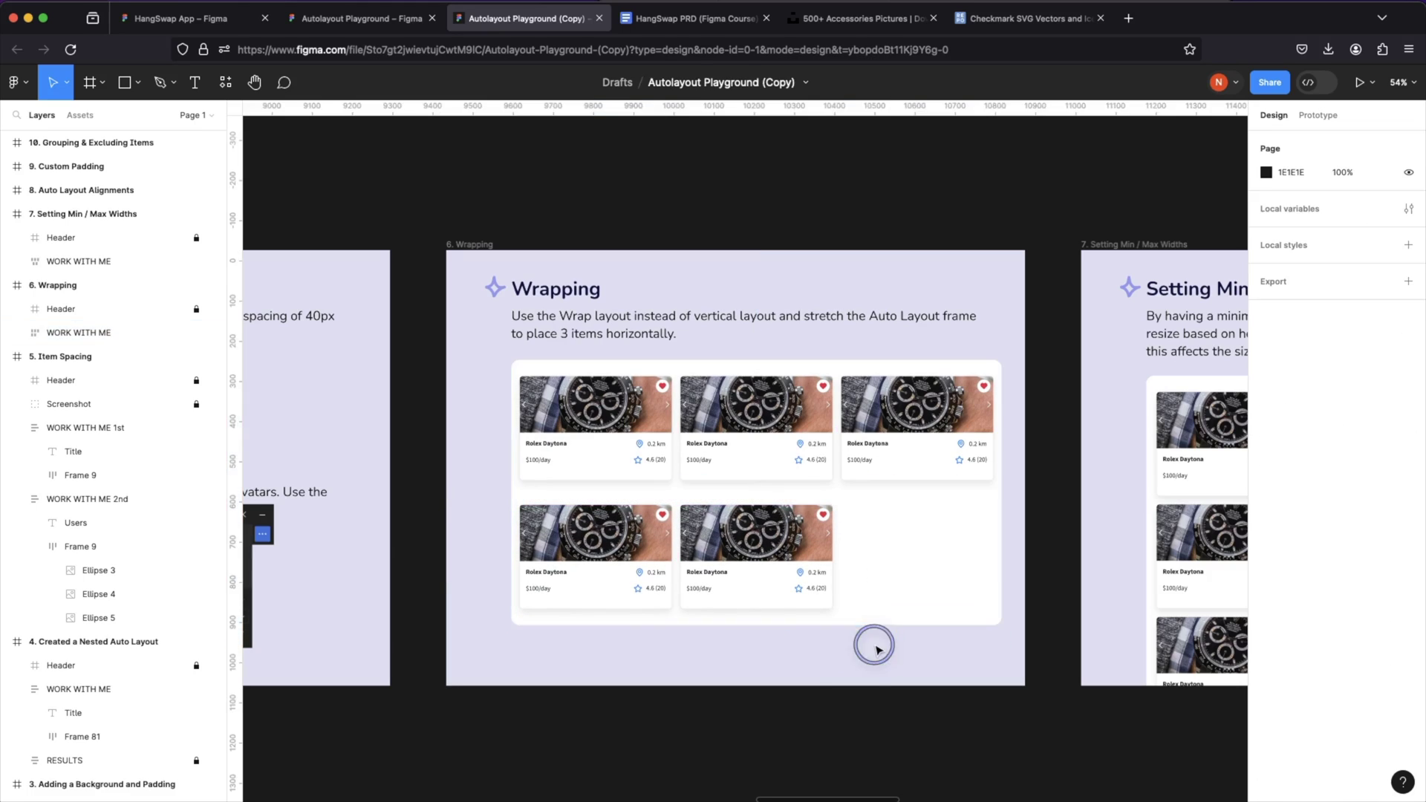
pyautogui.hscroll(3, 878, 649)
pyautogui.click(793, 493)
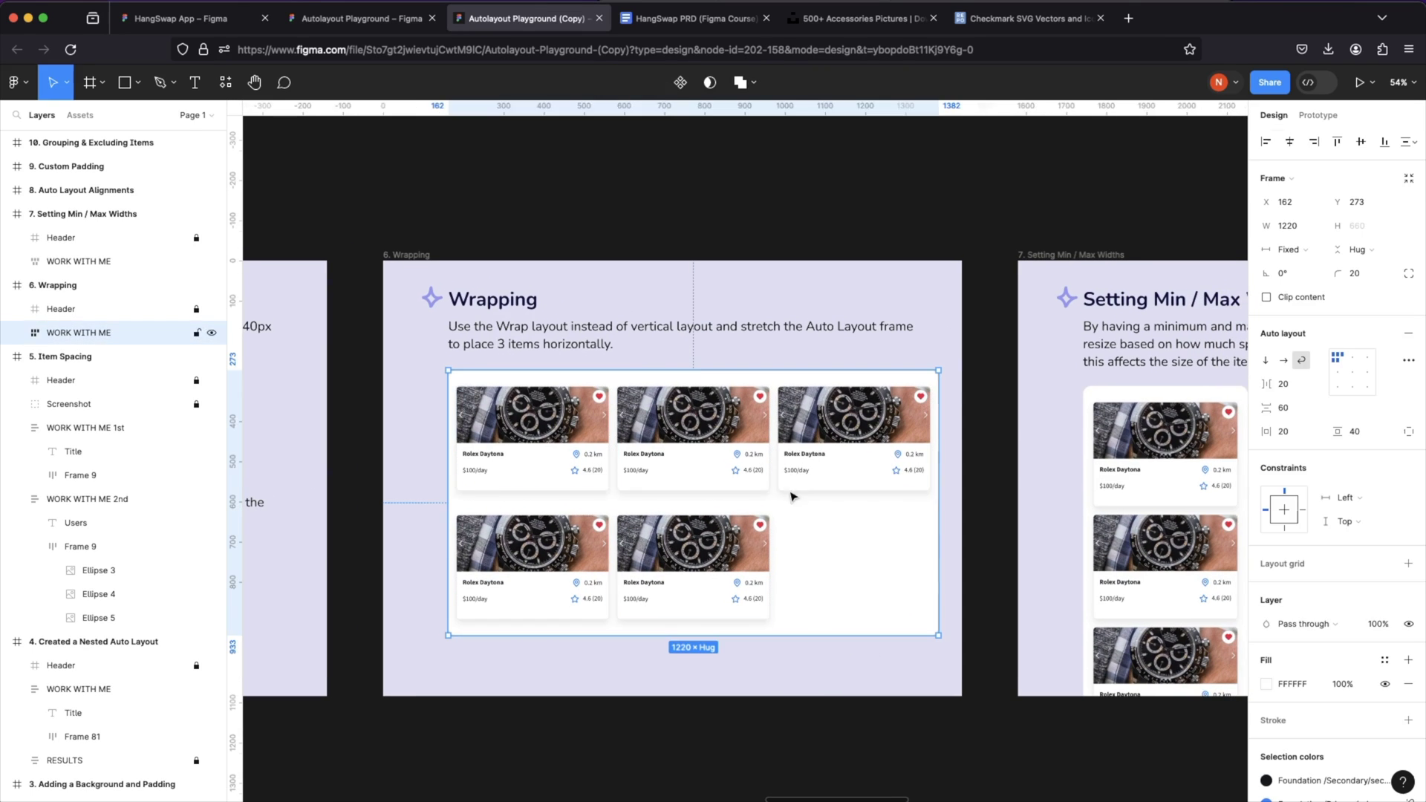
pyautogui.click(1353, 360)
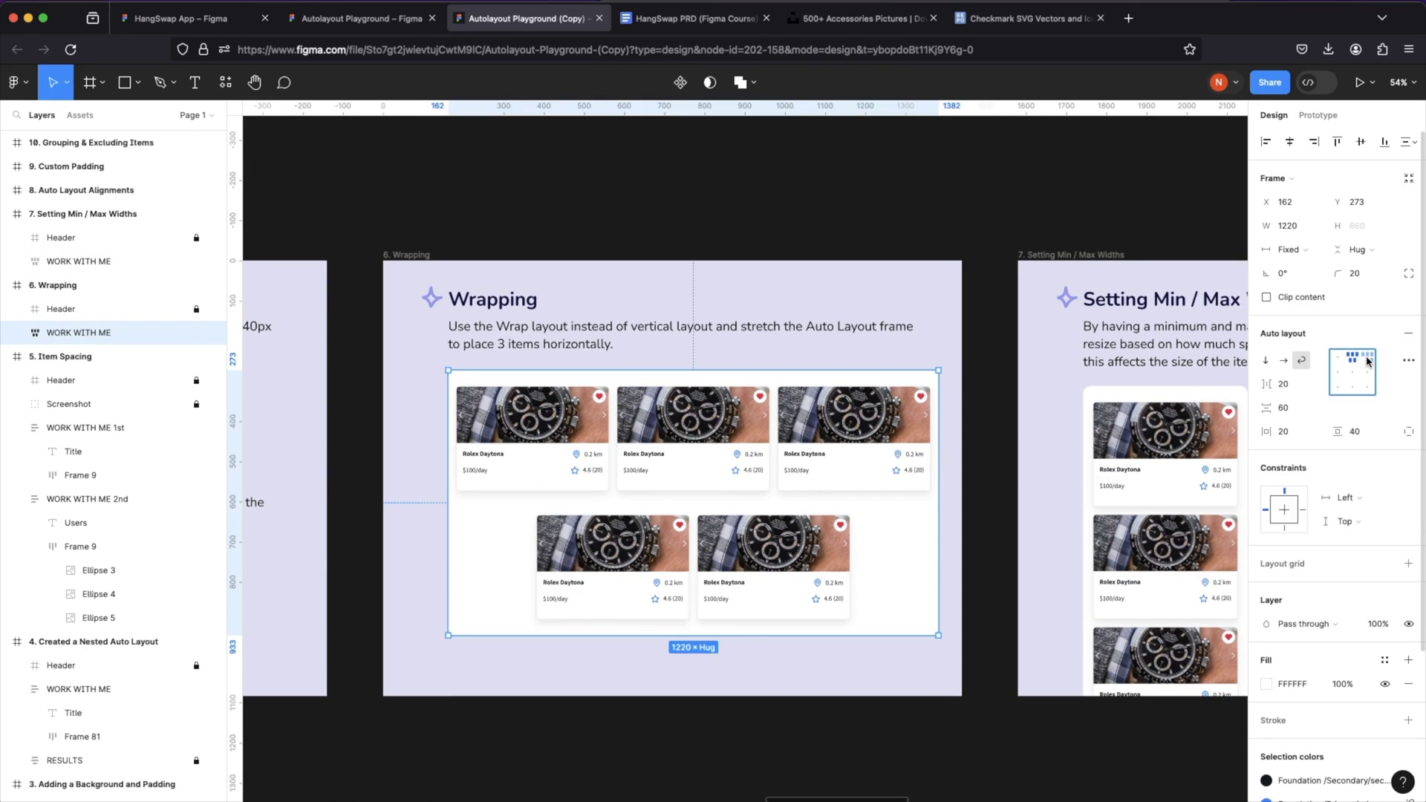
pyautogui.click(1367, 358)
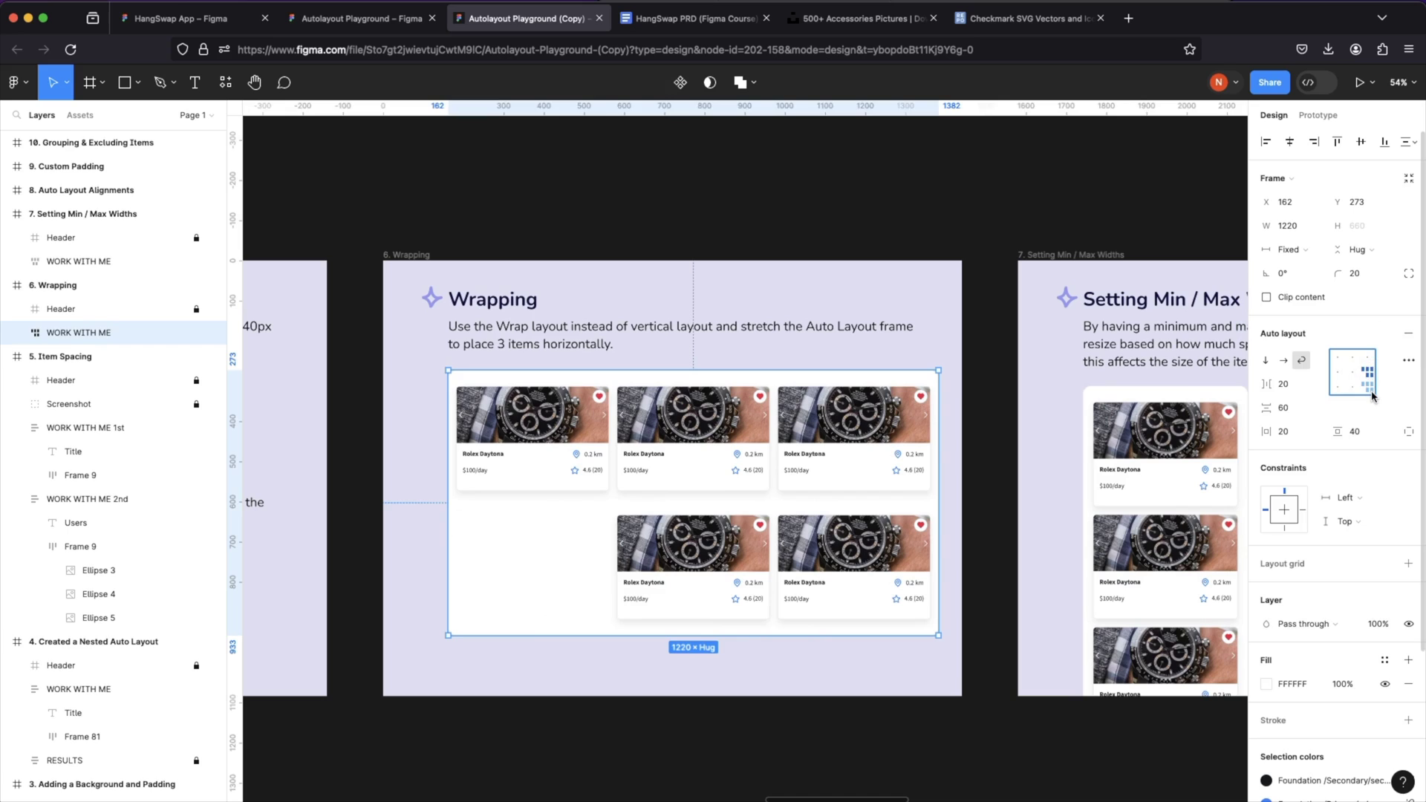
pyautogui.click(1368, 386)
pyautogui.click(1345, 361)
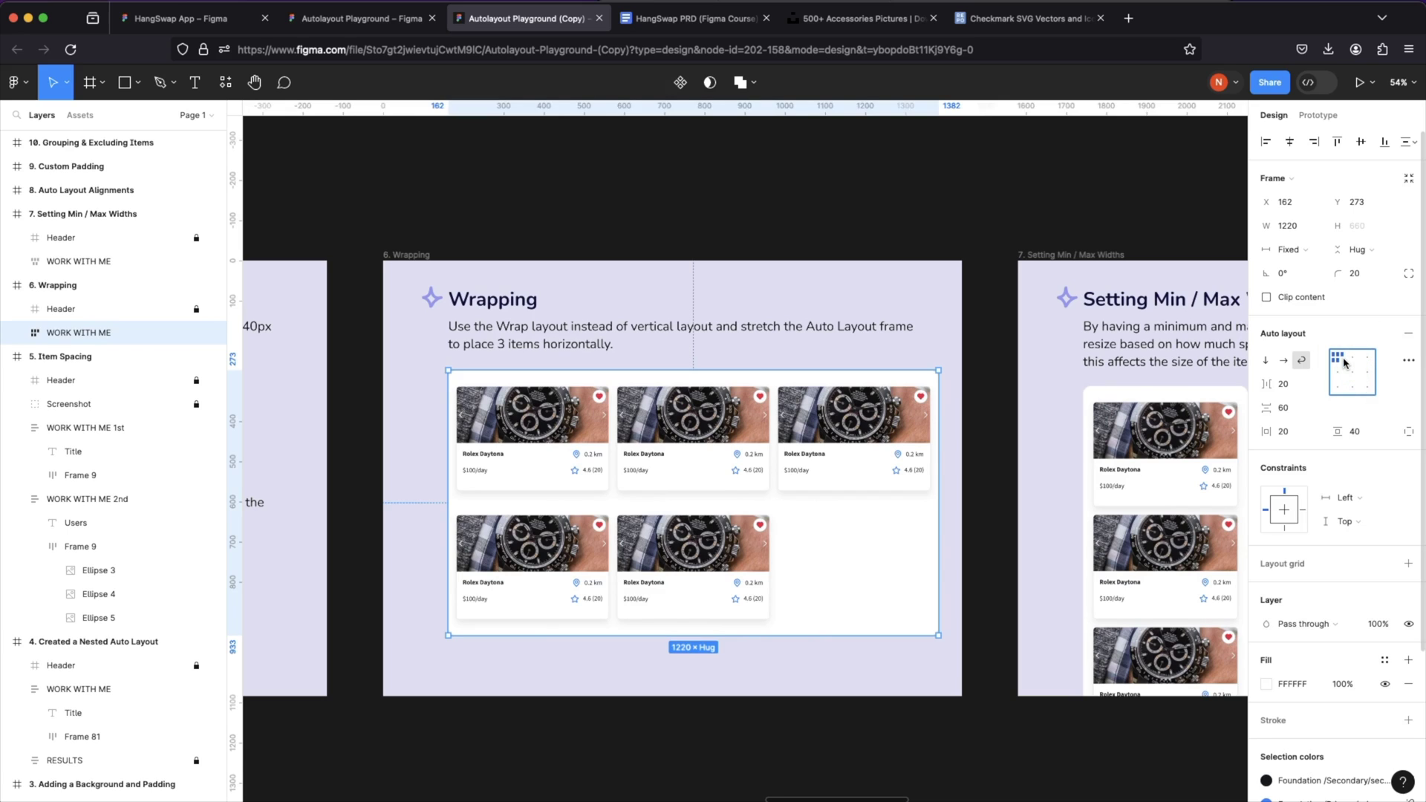
pyautogui.click(982, 559)
# - Check the first Item Listings card's width limits, a maximum width of 360
pyautogui.hscroll(10, 982, 560)
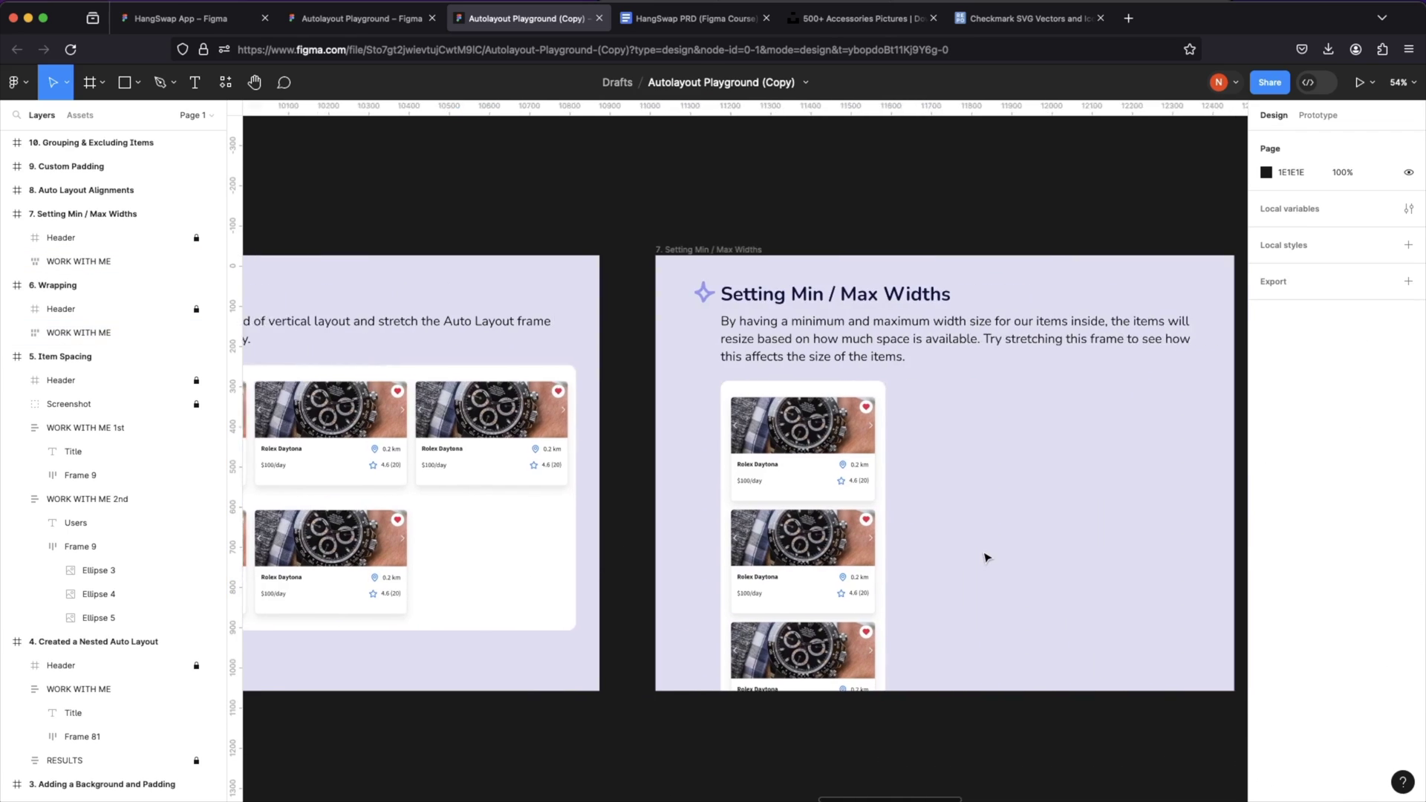
pyautogui.click(598, 628)
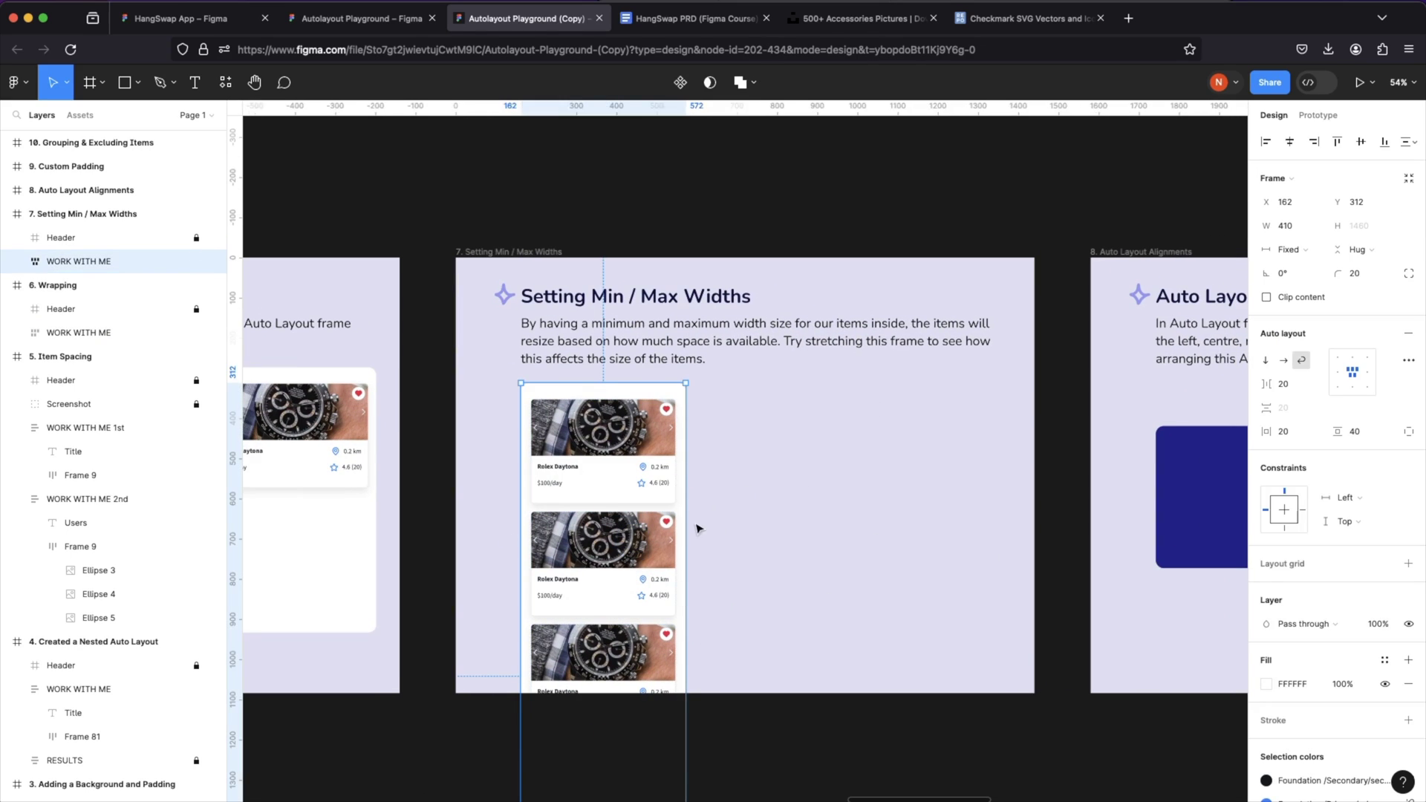
pyautogui.click(640, 483)
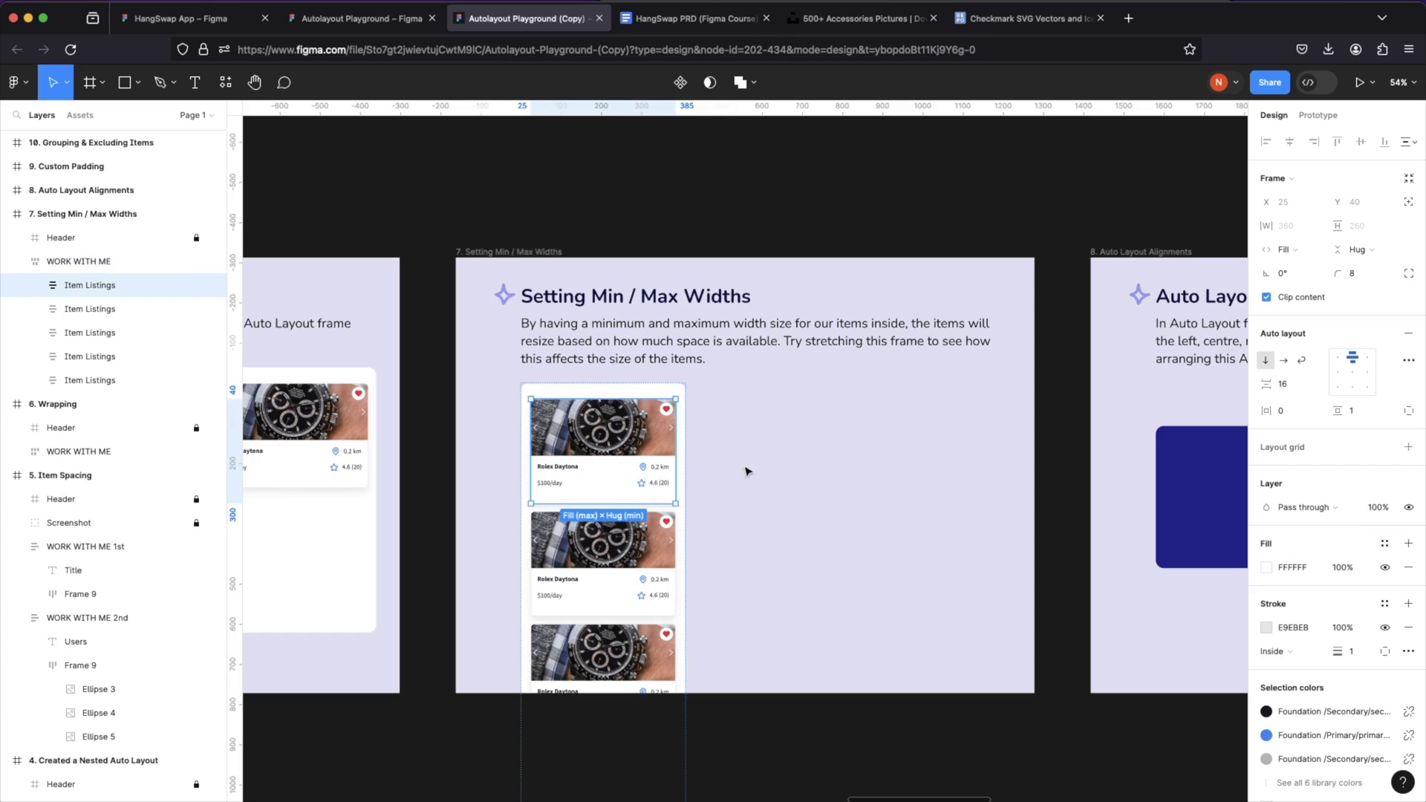
pyautogui.click(1317, 226)
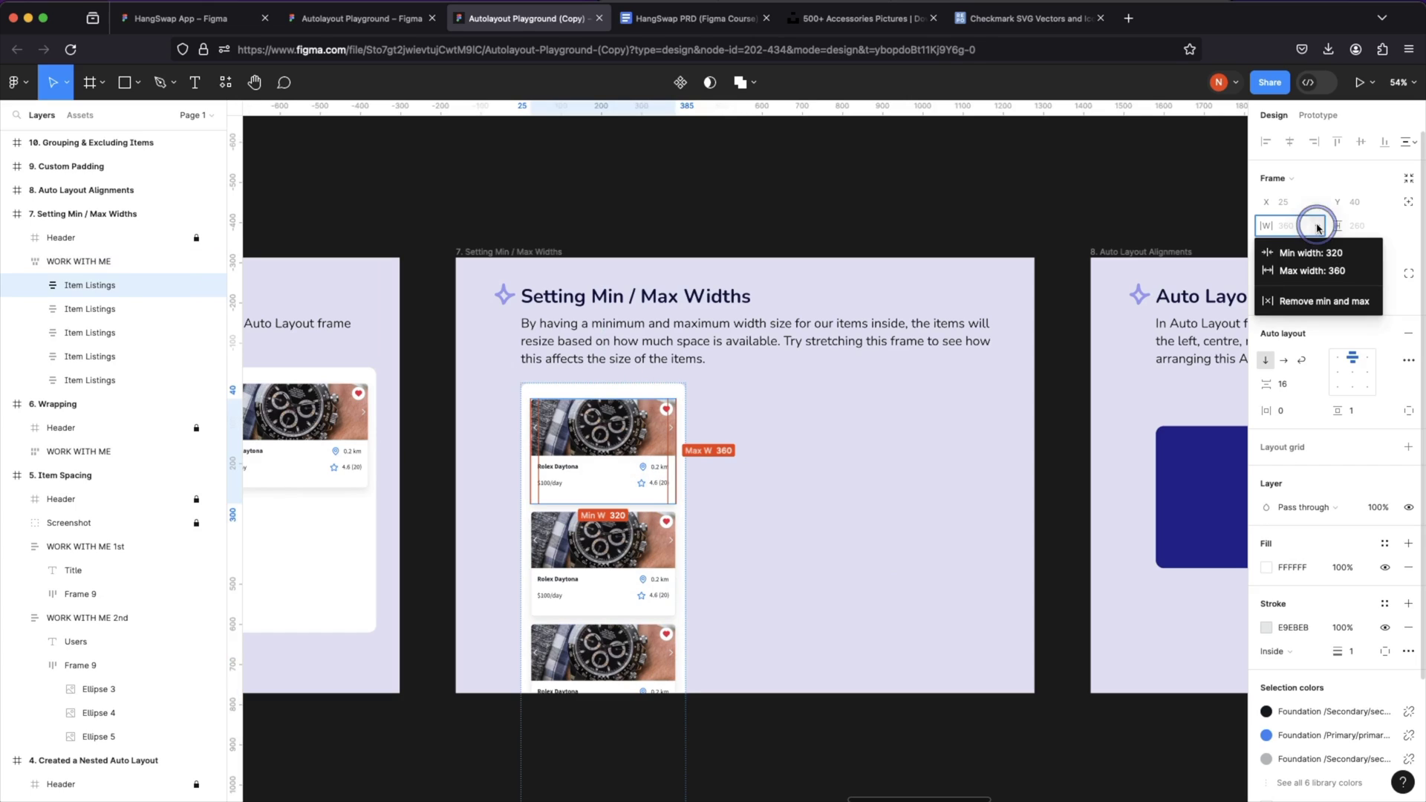
pyautogui.click(1359, 271)
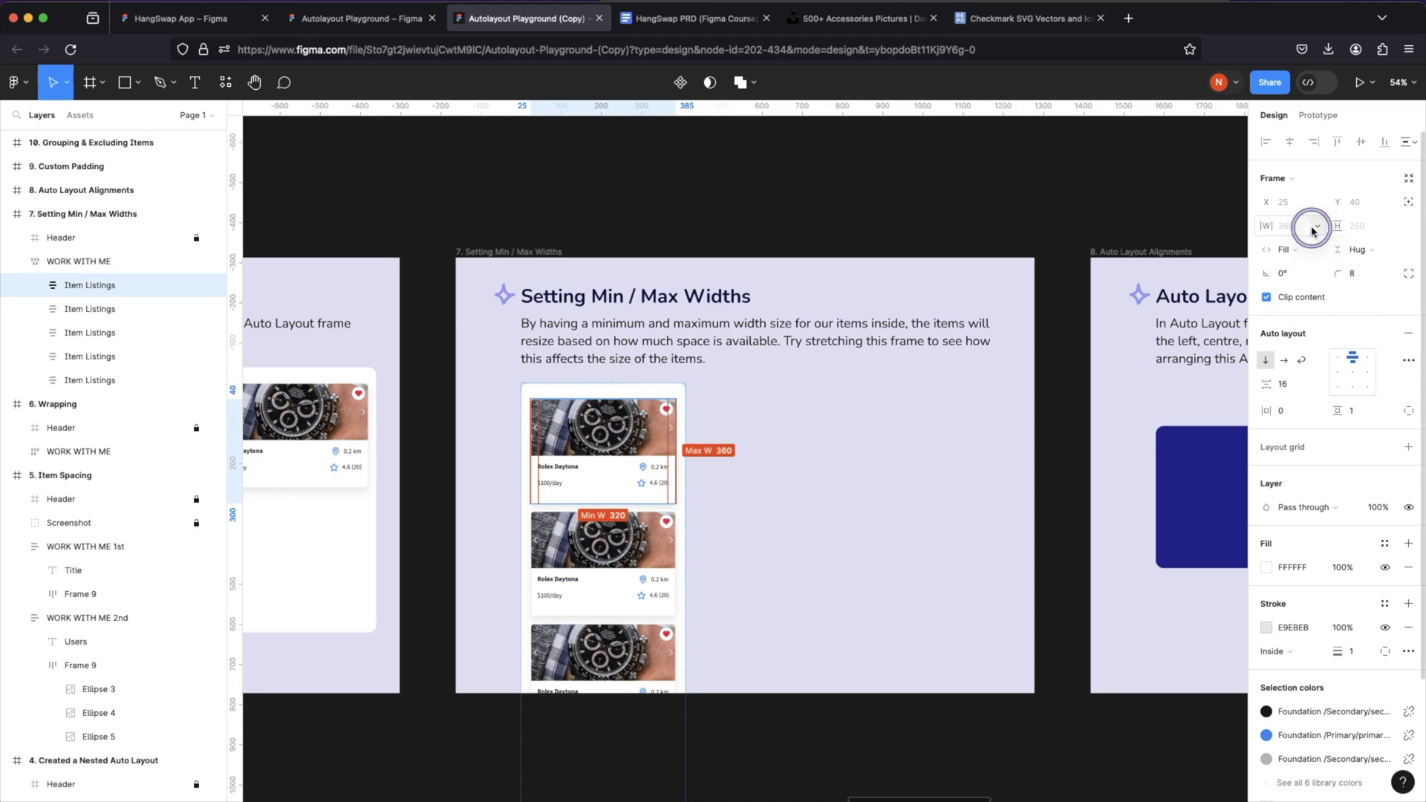
pyautogui.click(813, 502)
# - Stretch the WORK WITH ME container to 1106 wide so the cards wrap three and two
pyautogui.click(677, 549)
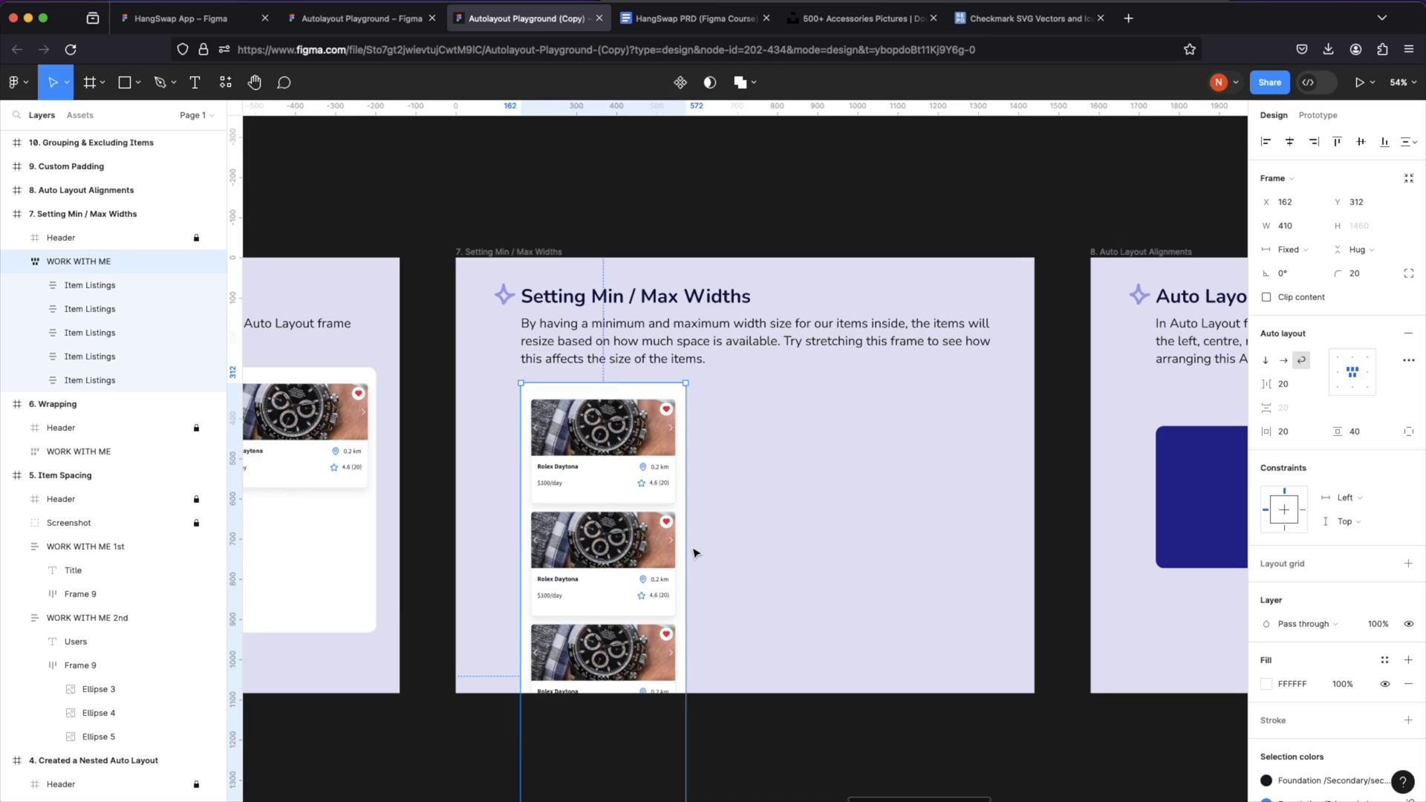
pyautogui.moveTo(684, 544); pyautogui.dragTo(802, 538)
pyautogui.scroll(5, 699, 524)
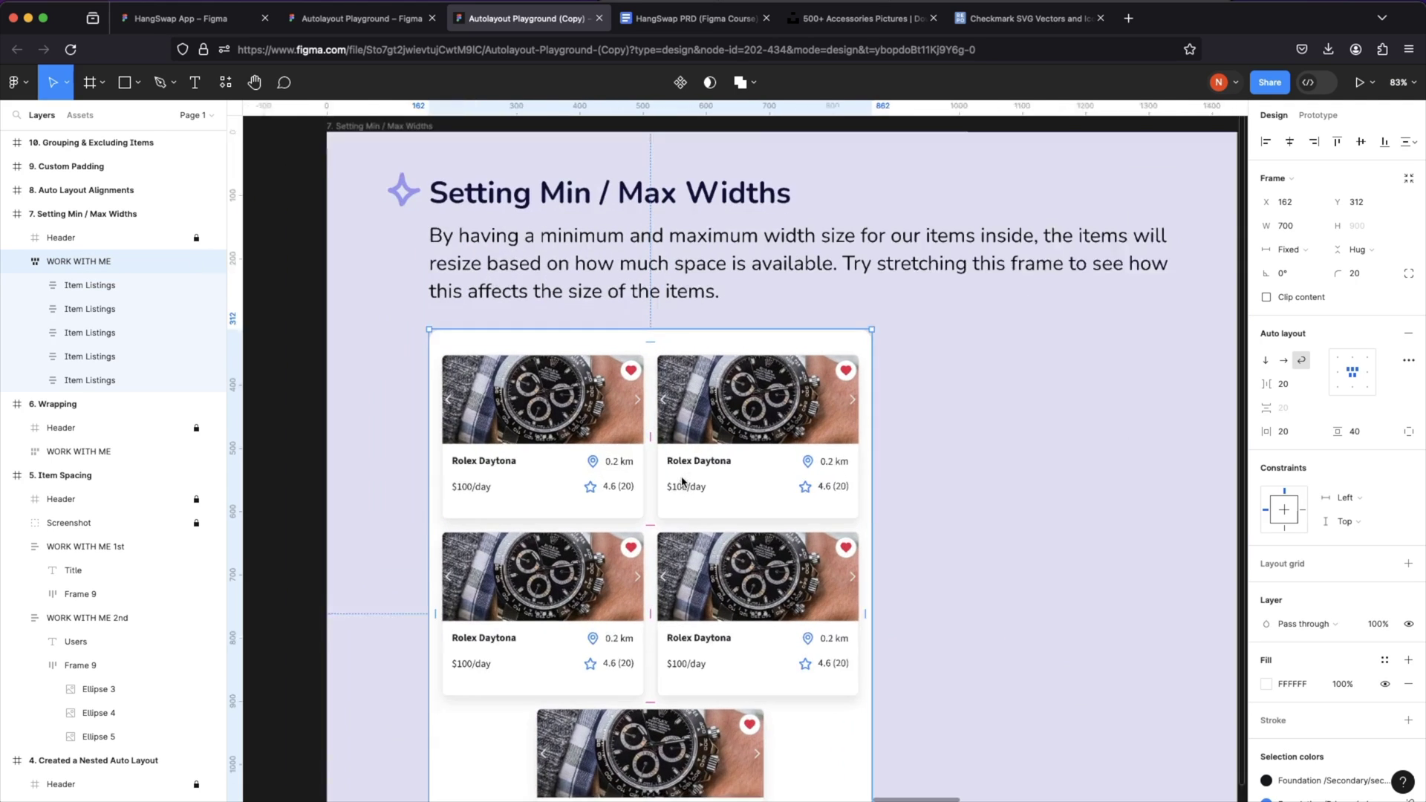
pyautogui.scroll(-2, 791, 388)
pyautogui.scroll(-2, 792, 389)
pyautogui.hscroll(1, 792, 388)
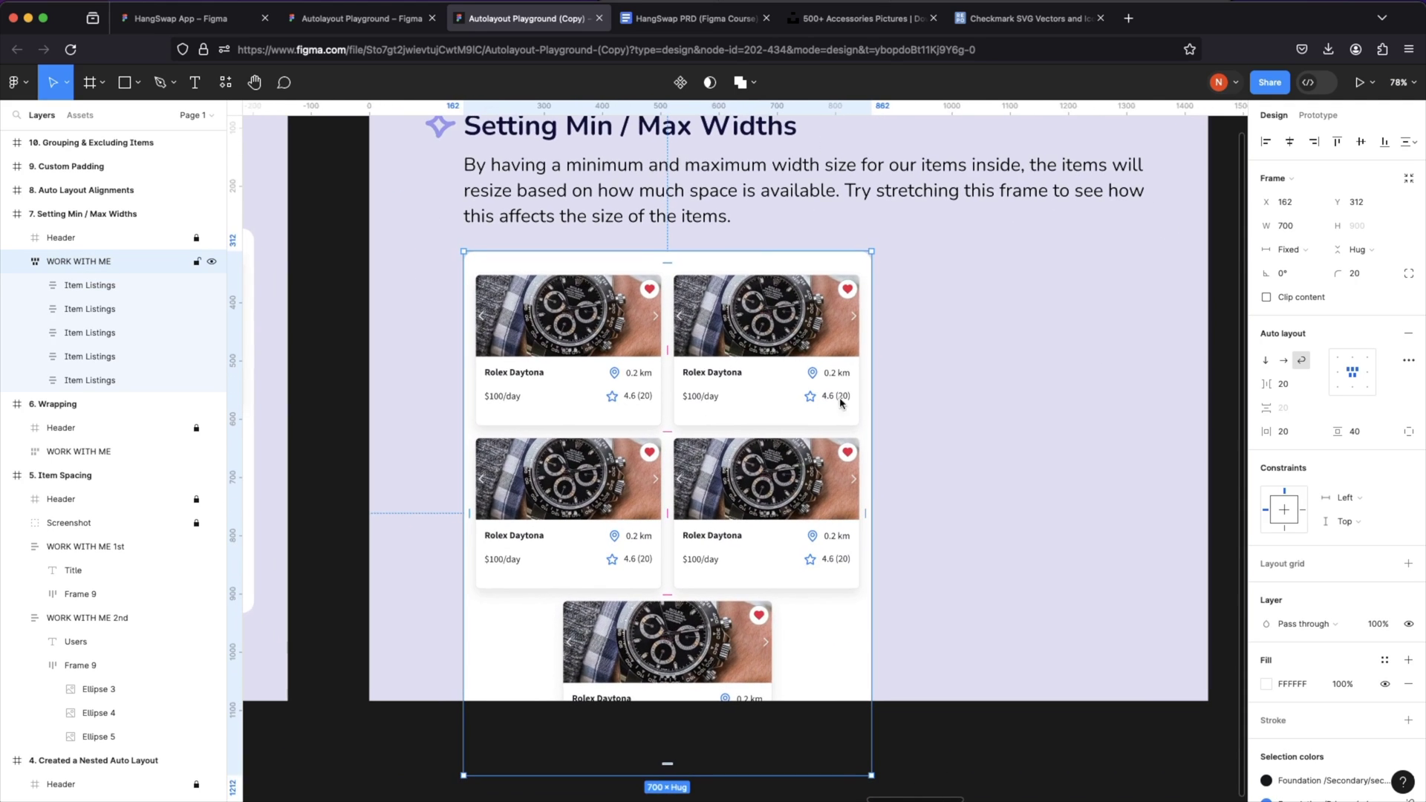
pyautogui.click(852, 405)
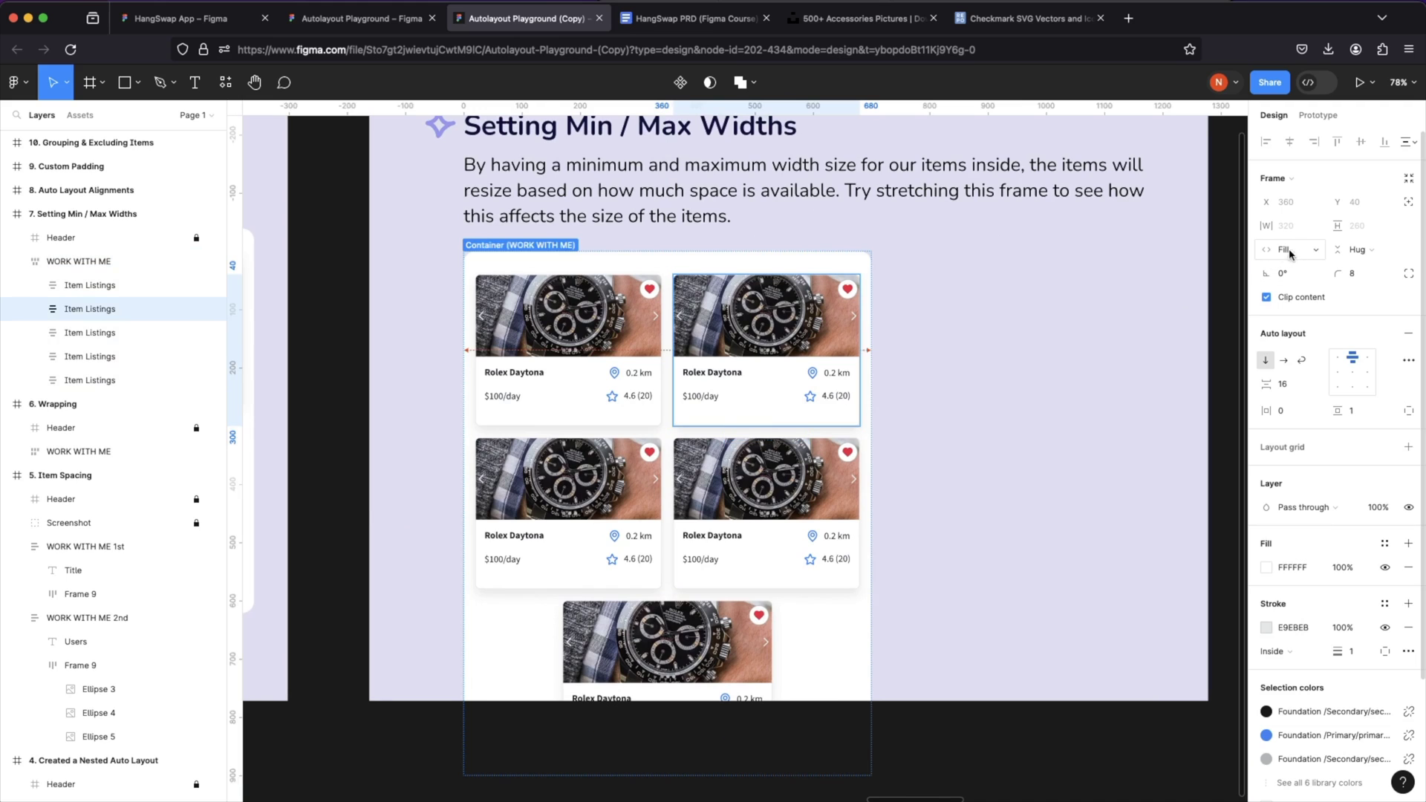
pyautogui.click(943, 379)
pyautogui.click(867, 448)
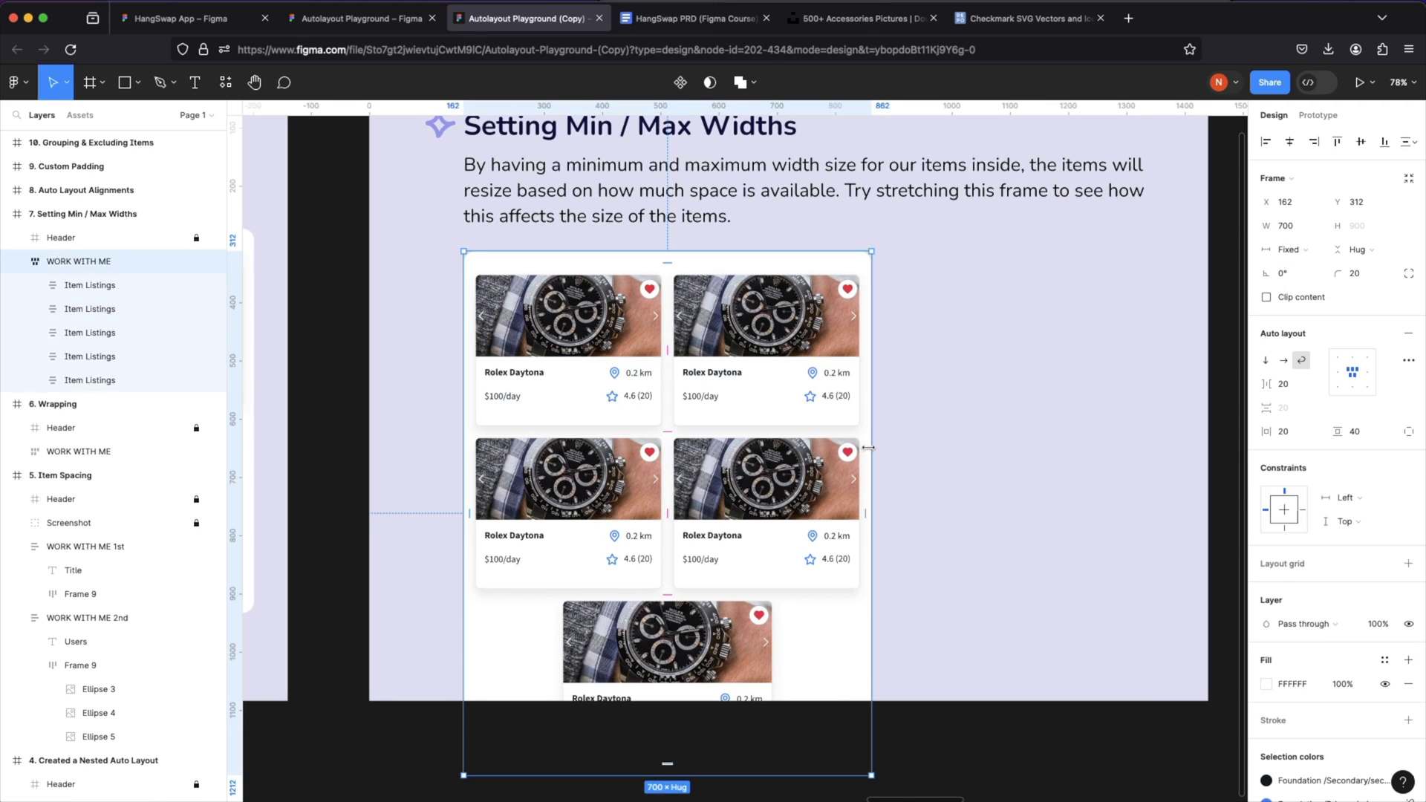
pyautogui.moveTo(869, 446)
pyautogui.mouseDown()
pyautogui.moveTo(929, 445)
pyautogui.moveTo(869, 441)
pyautogui.mouseUp()
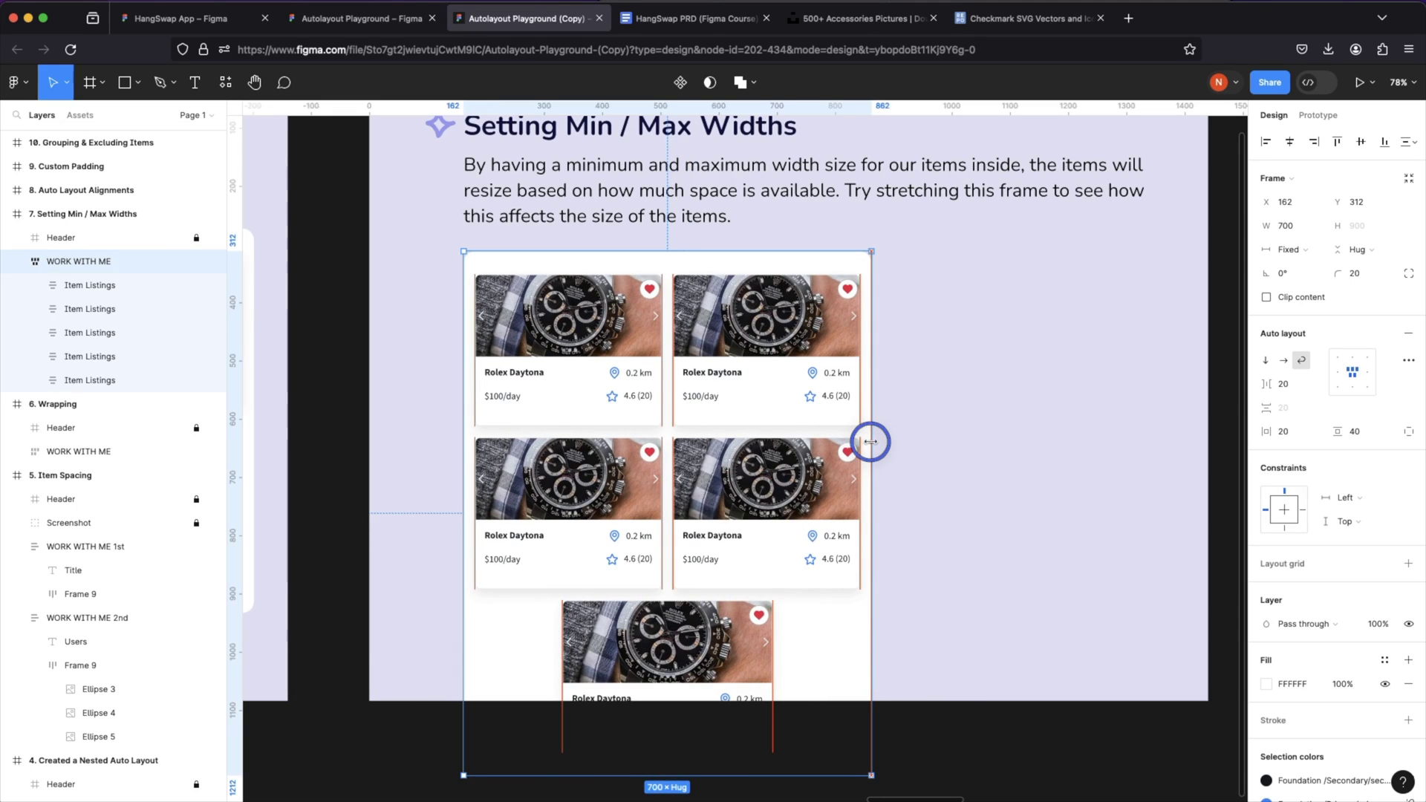
pyautogui.moveTo(870, 442); pyautogui.dragTo(1108, 449)
# - Confirm the third Item Listings card's minimum width of 320, then clear the selection
pyautogui.click(996, 397)
pyautogui.hscroll(5, 988, 408)
pyautogui.scroll(3, 988, 408)
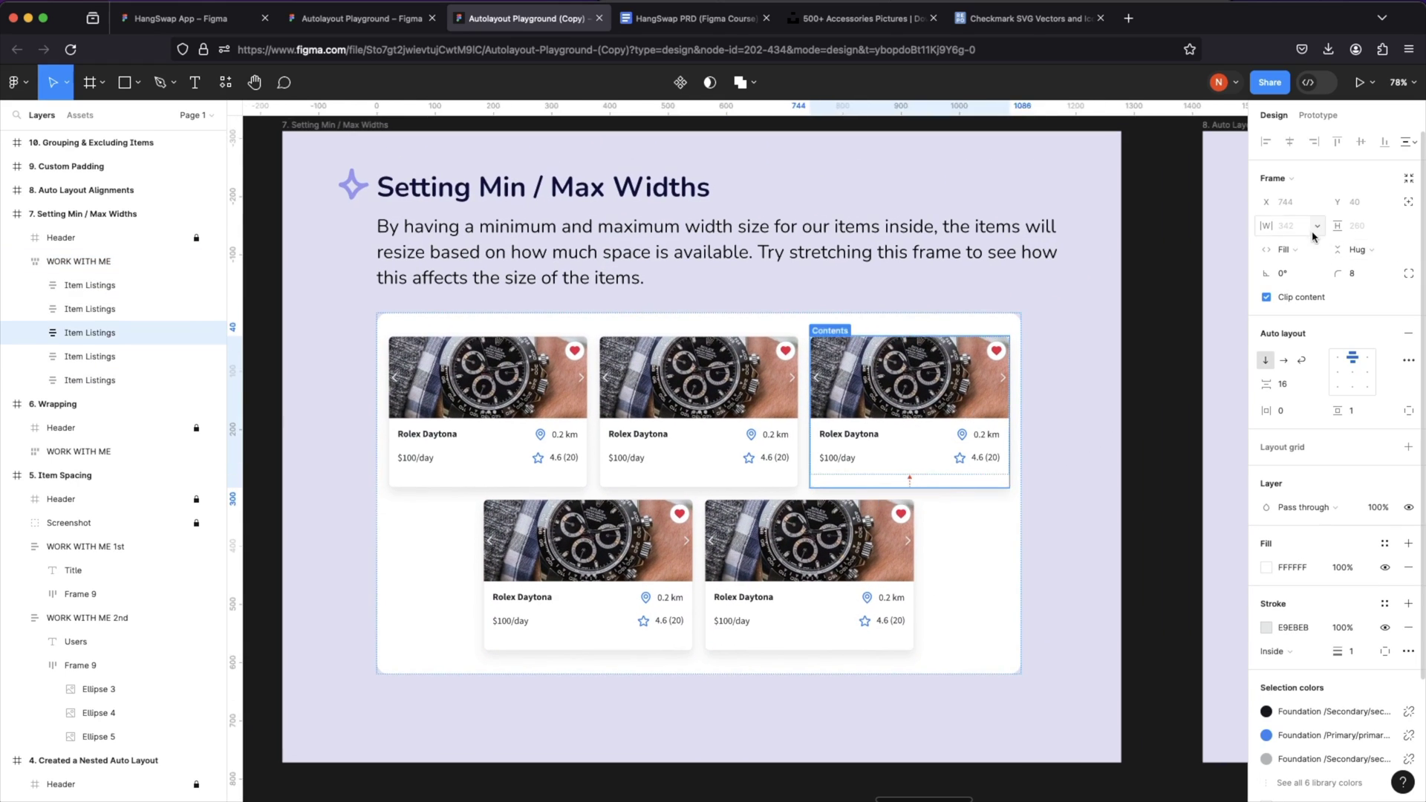
pyautogui.click(1317, 226)
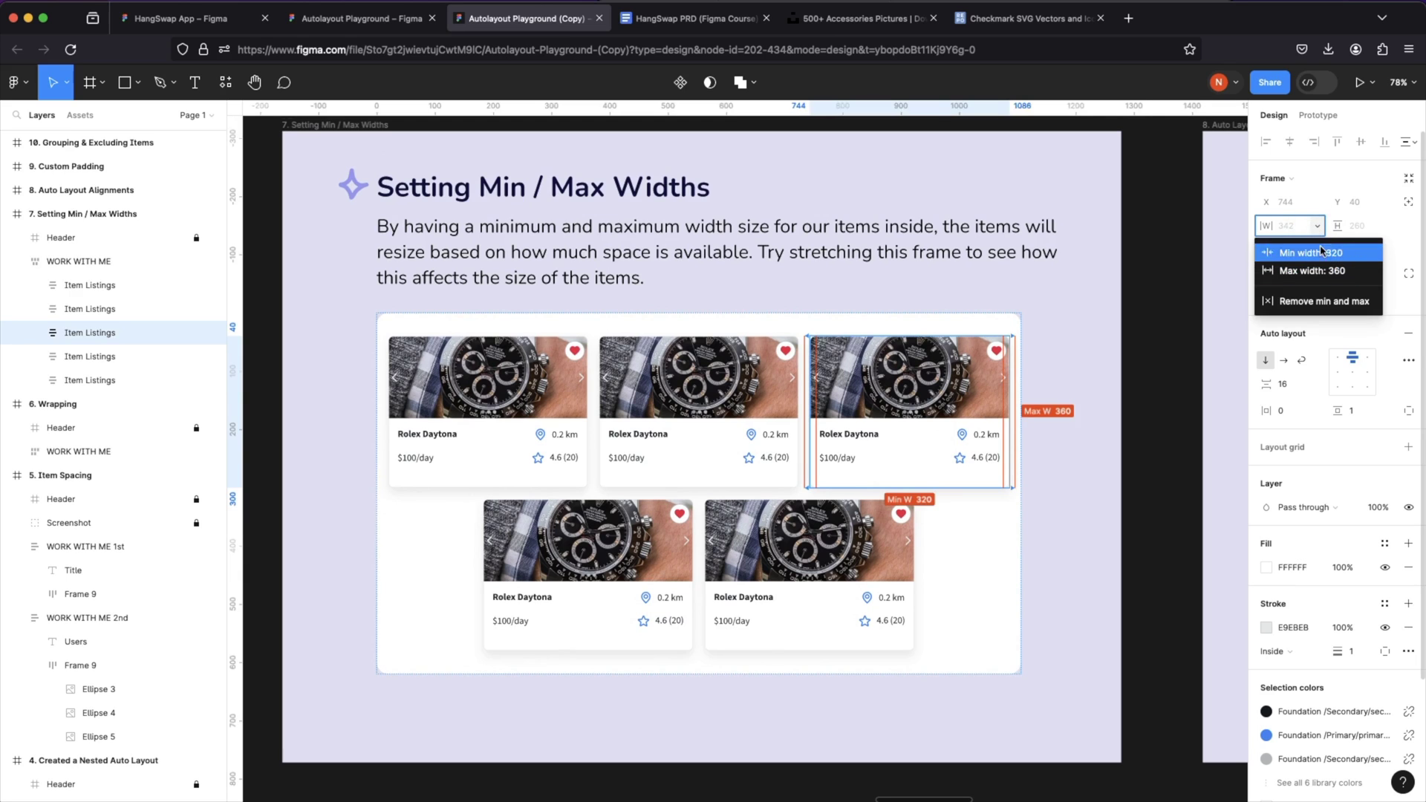
pyautogui.click(1388, 226)
pyautogui.click(1388, 227)
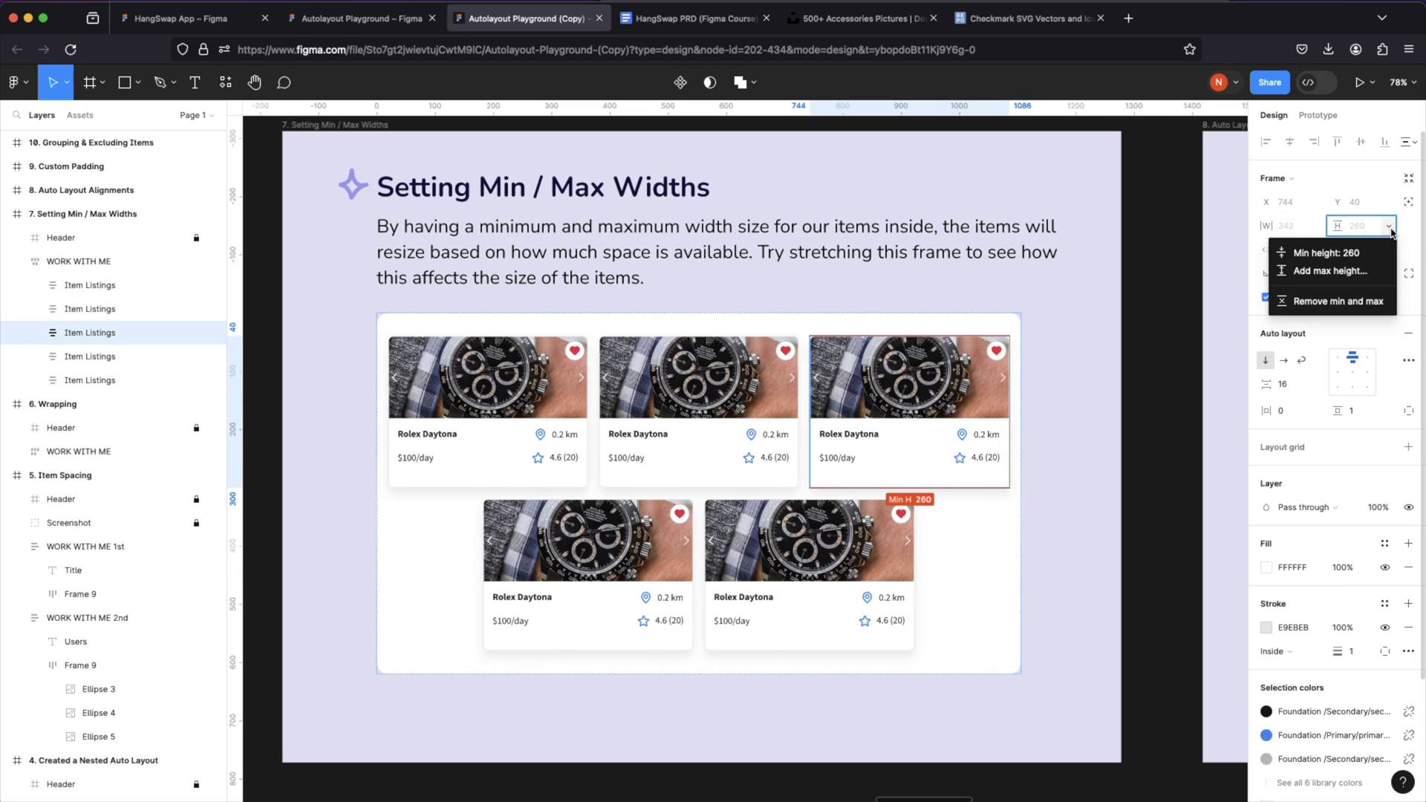
pyautogui.click(1389, 227)
pyautogui.click(1111, 484)
pyautogui.scroll(-5, 1114, 486)
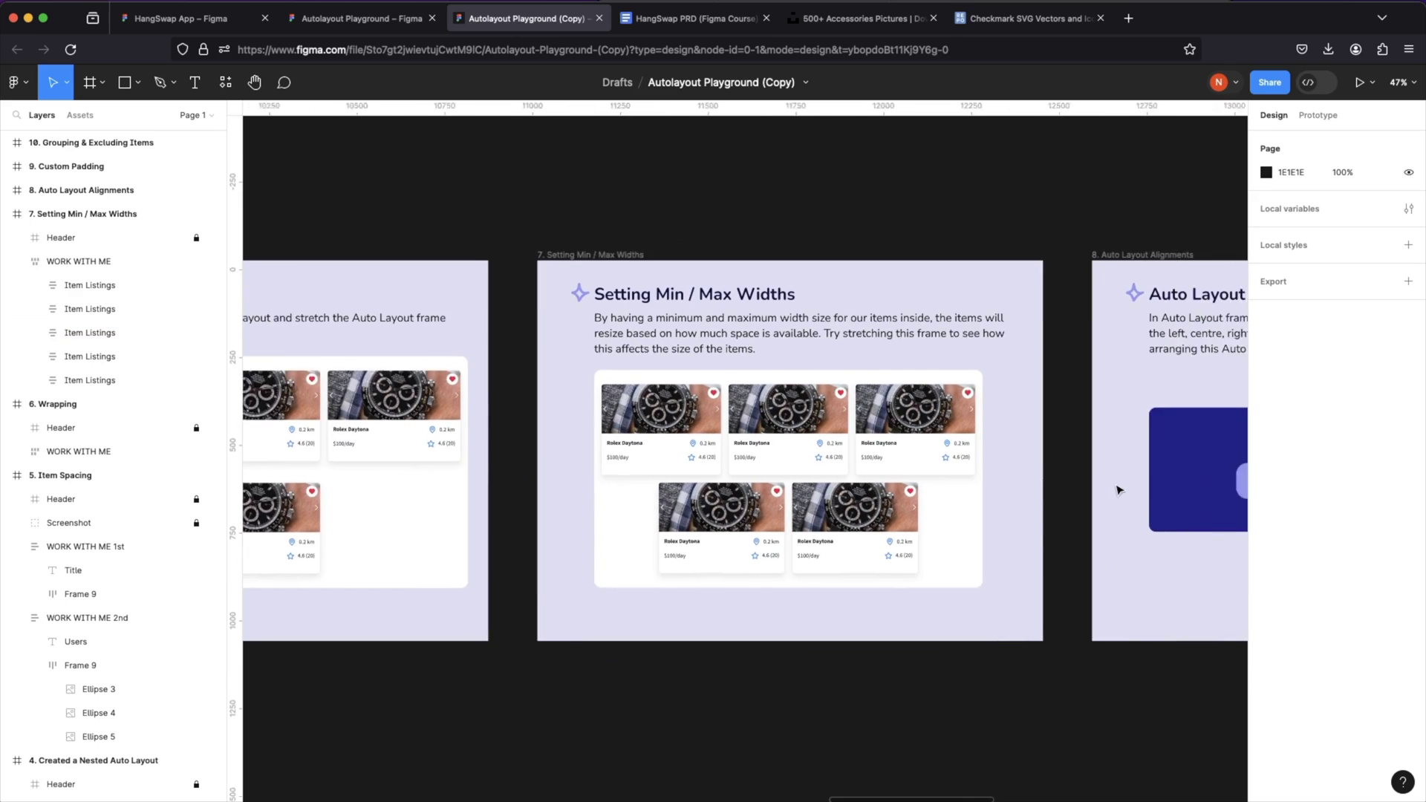
# - Cycle the dark-blue frame through top-left, left, bottom and right alignments, ending centred
pyautogui.hscroll(10, 1119, 490)
pyautogui.scroll(3, 1098, 487)
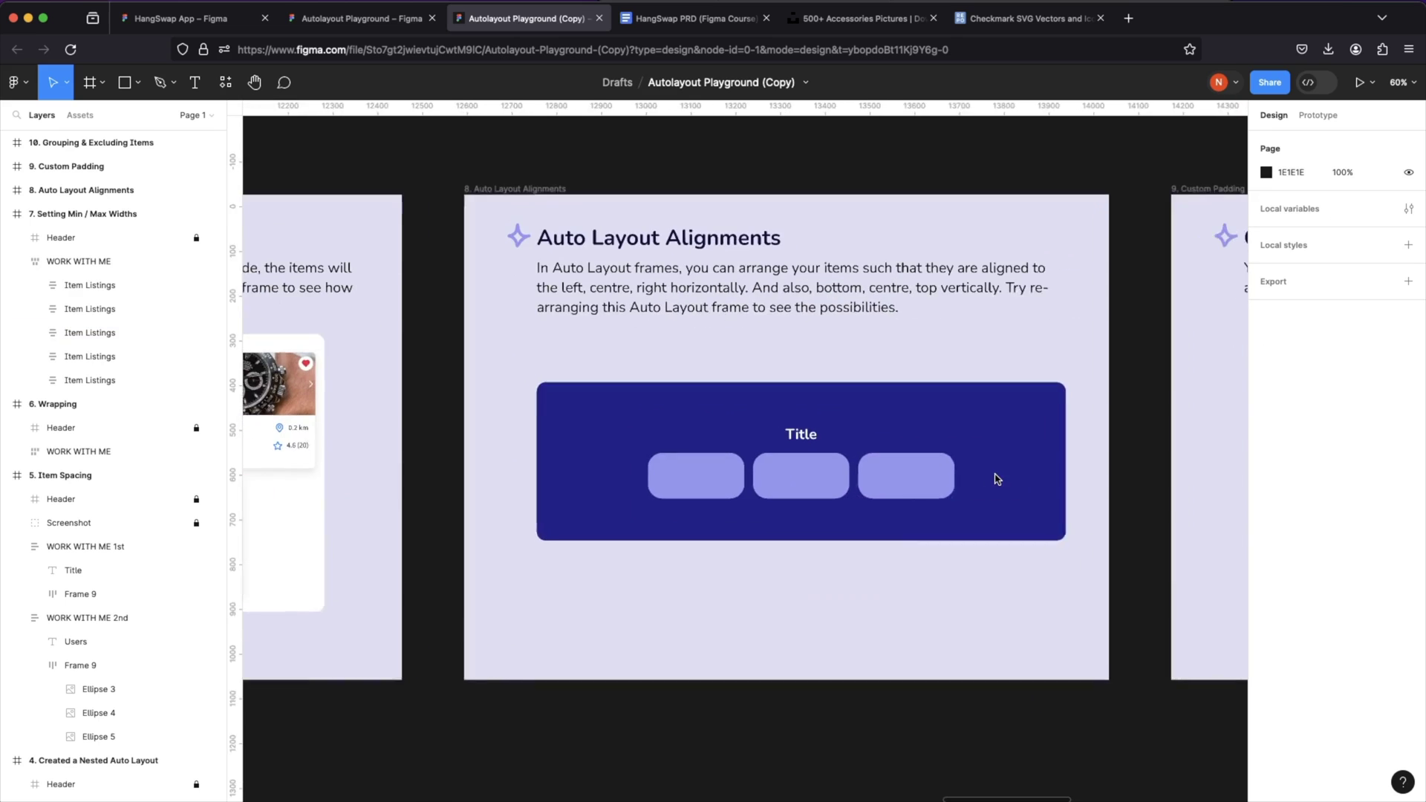
pyautogui.hscroll(1, 980, 478)
pyautogui.click(935, 481)
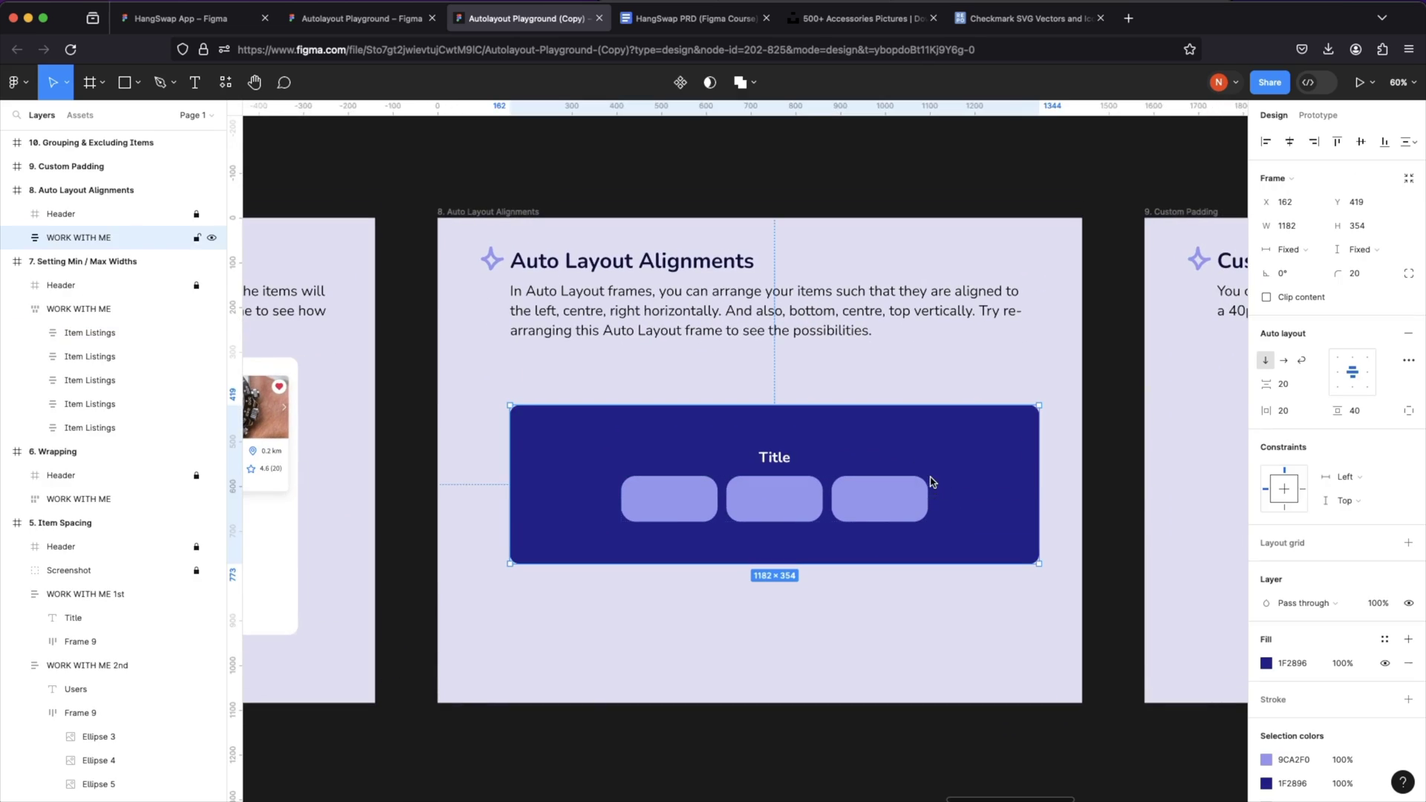
pyautogui.click(1339, 360)
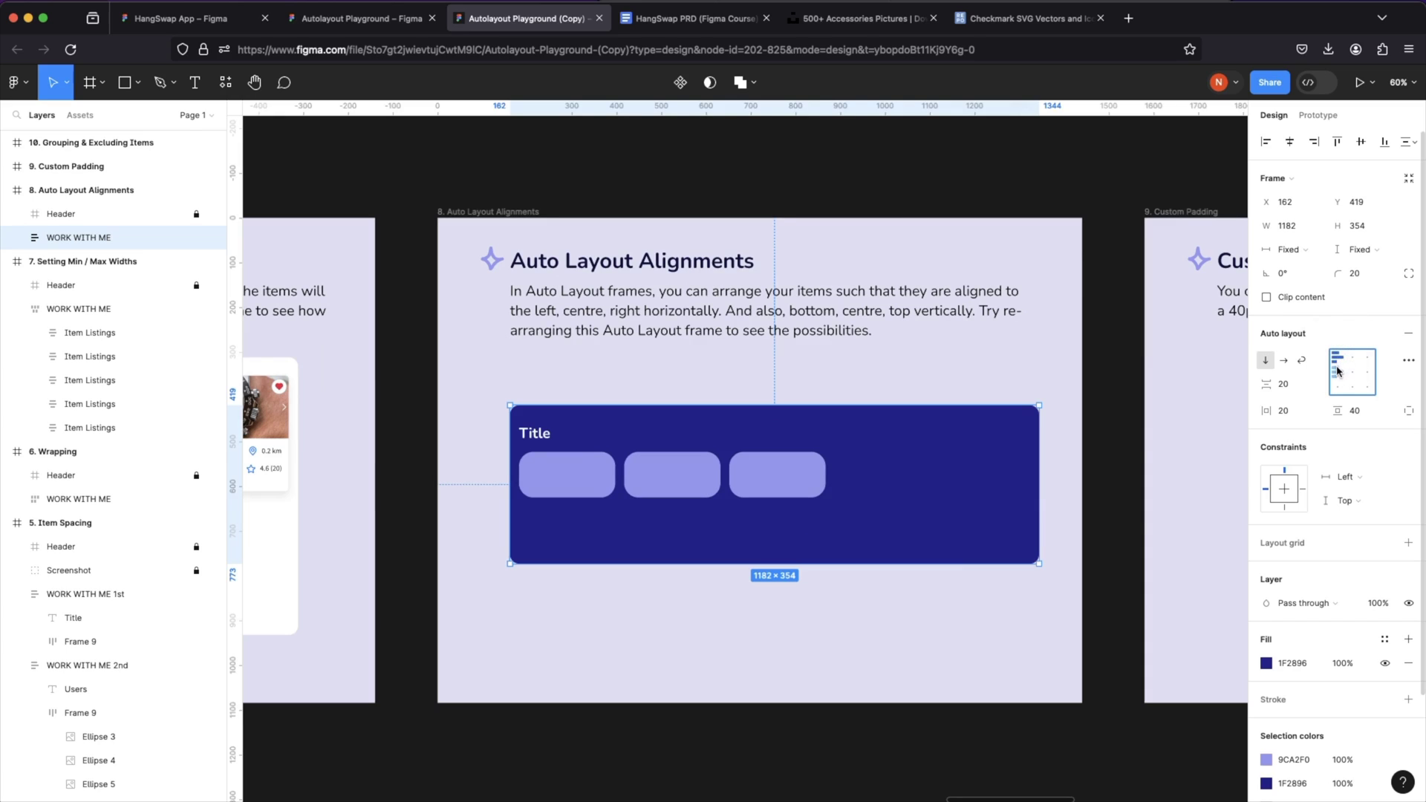
pyautogui.click(1337, 372)
pyautogui.click(1335, 387)
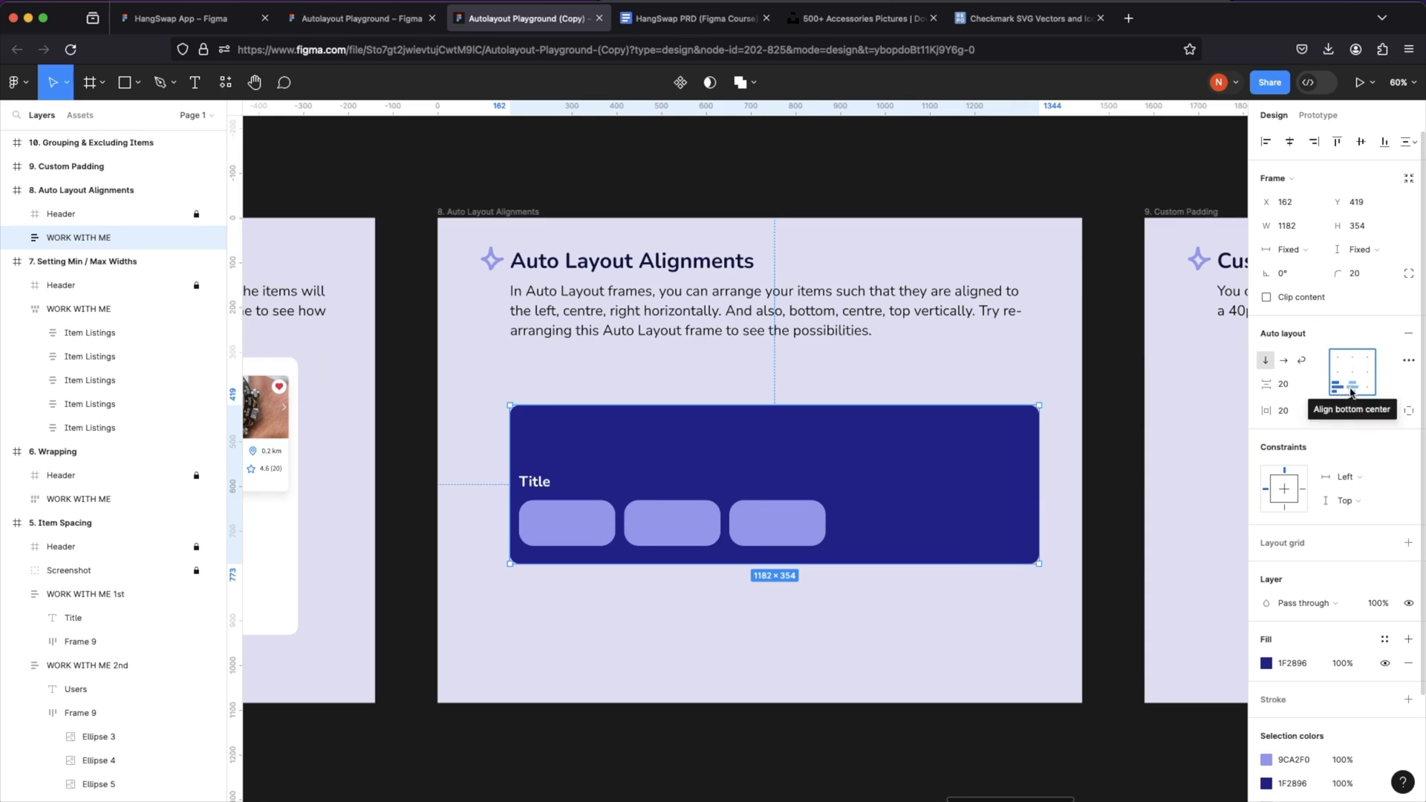
pyautogui.click(1351, 390)
pyautogui.click(1367, 389)
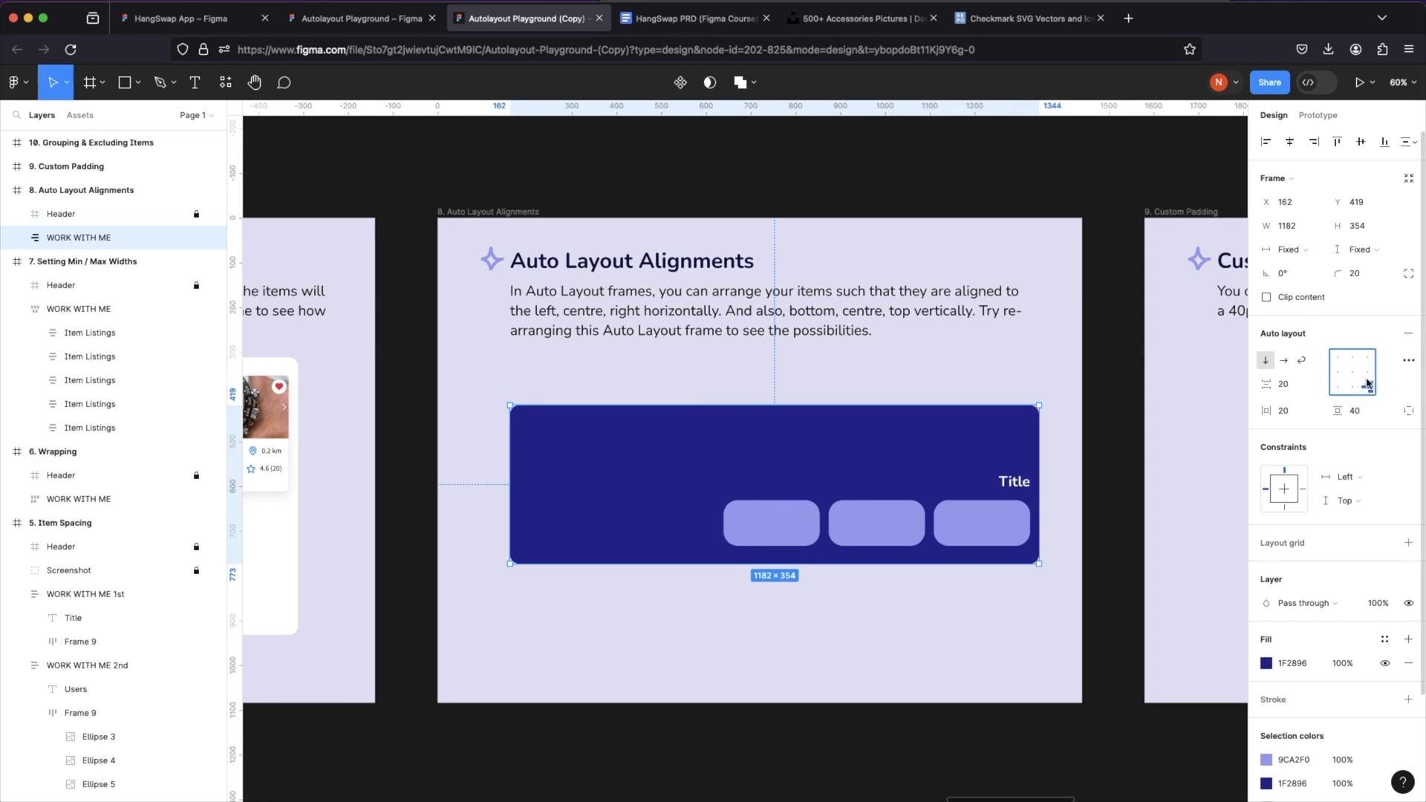
pyautogui.click(1366, 372)
pyautogui.click(1356, 375)
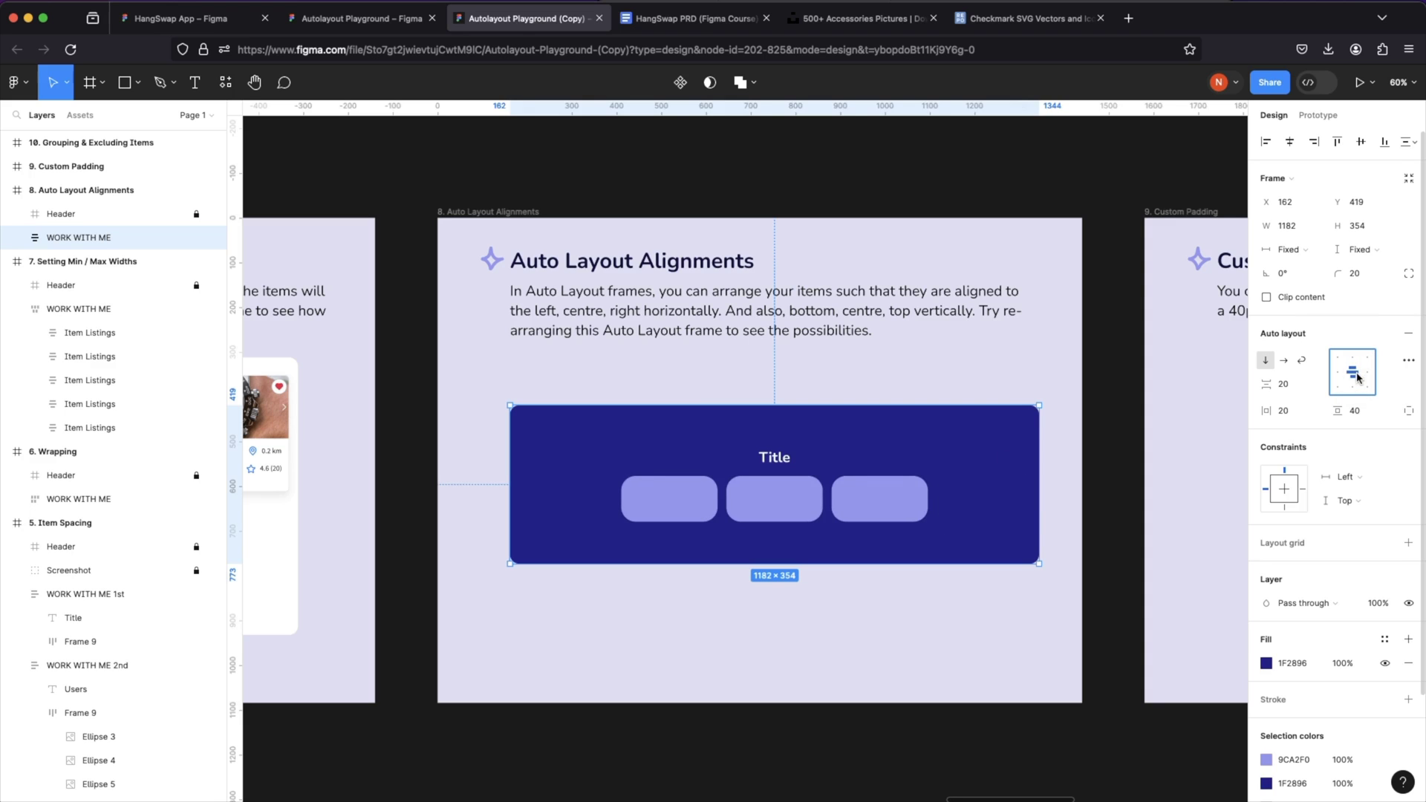
pyautogui.hscroll(10, 1039, 512)
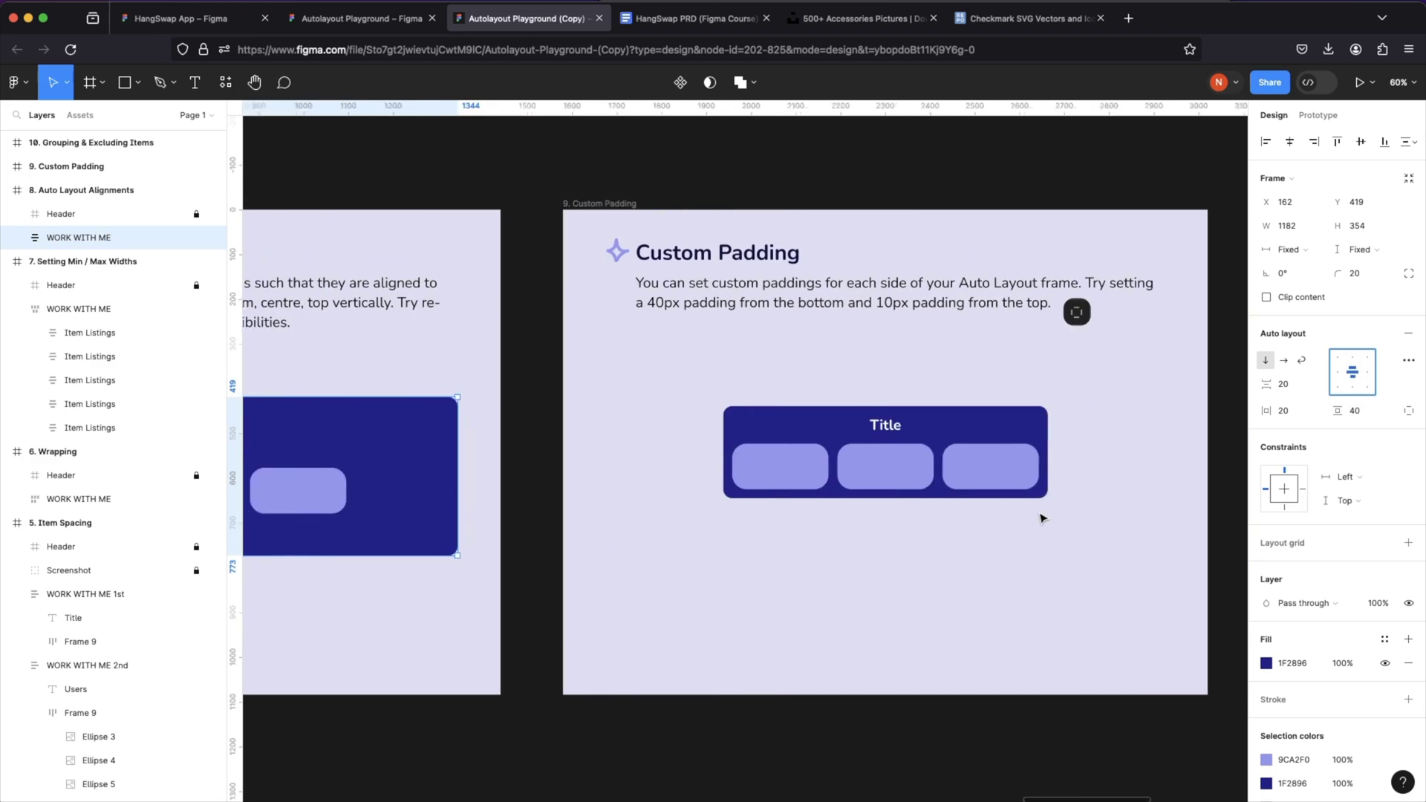
# - Select the Custom Padding frame and switch its padding to individual per-side values
pyautogui.hscroll(2, 1043, 517)
pyautogui.click(932, 481)
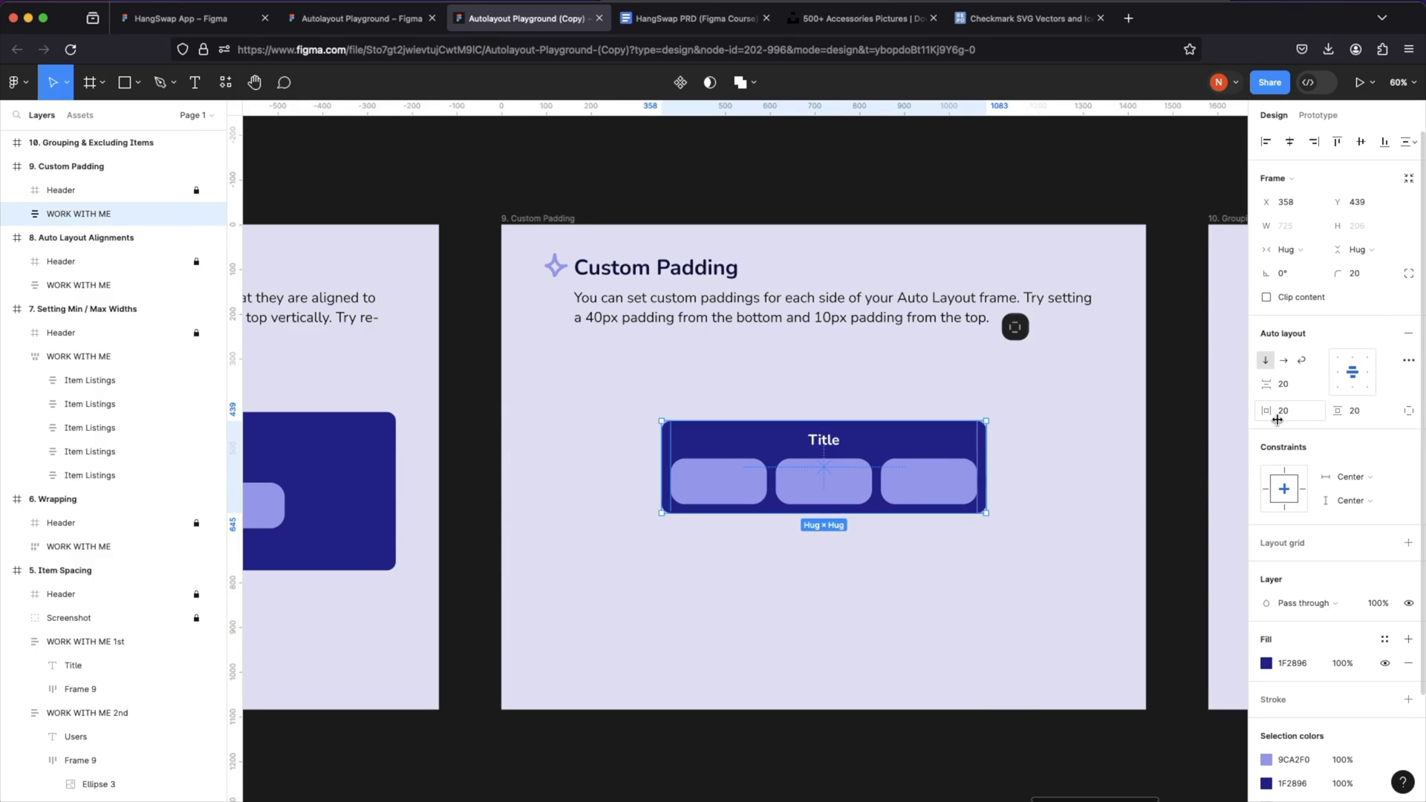
pyautogui.moveTo(1269, 414); pyautogui.dragTo(1402, 418)
pyautogui.press('super+z')
pyautogui.press('super+z')
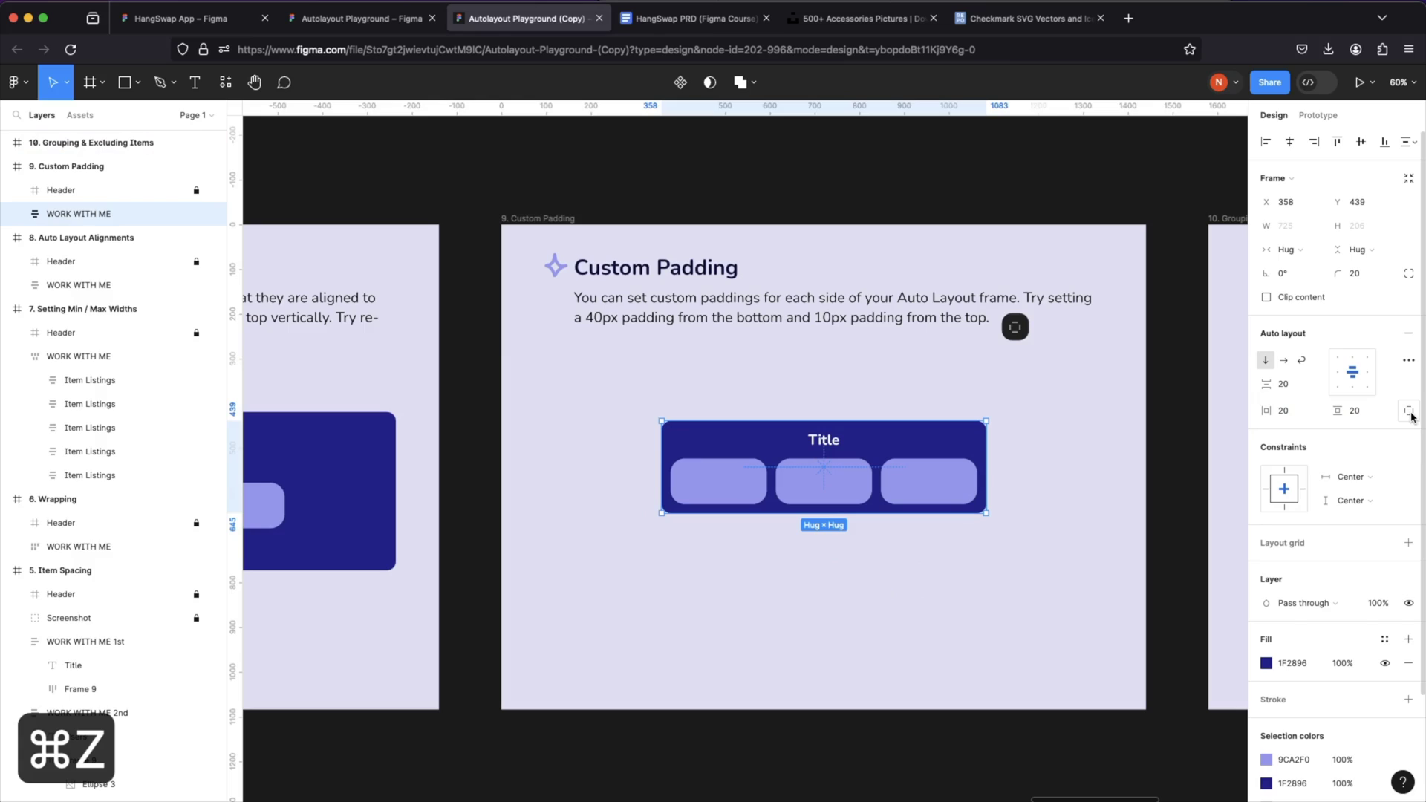
pyautogui.click(1409, 412)
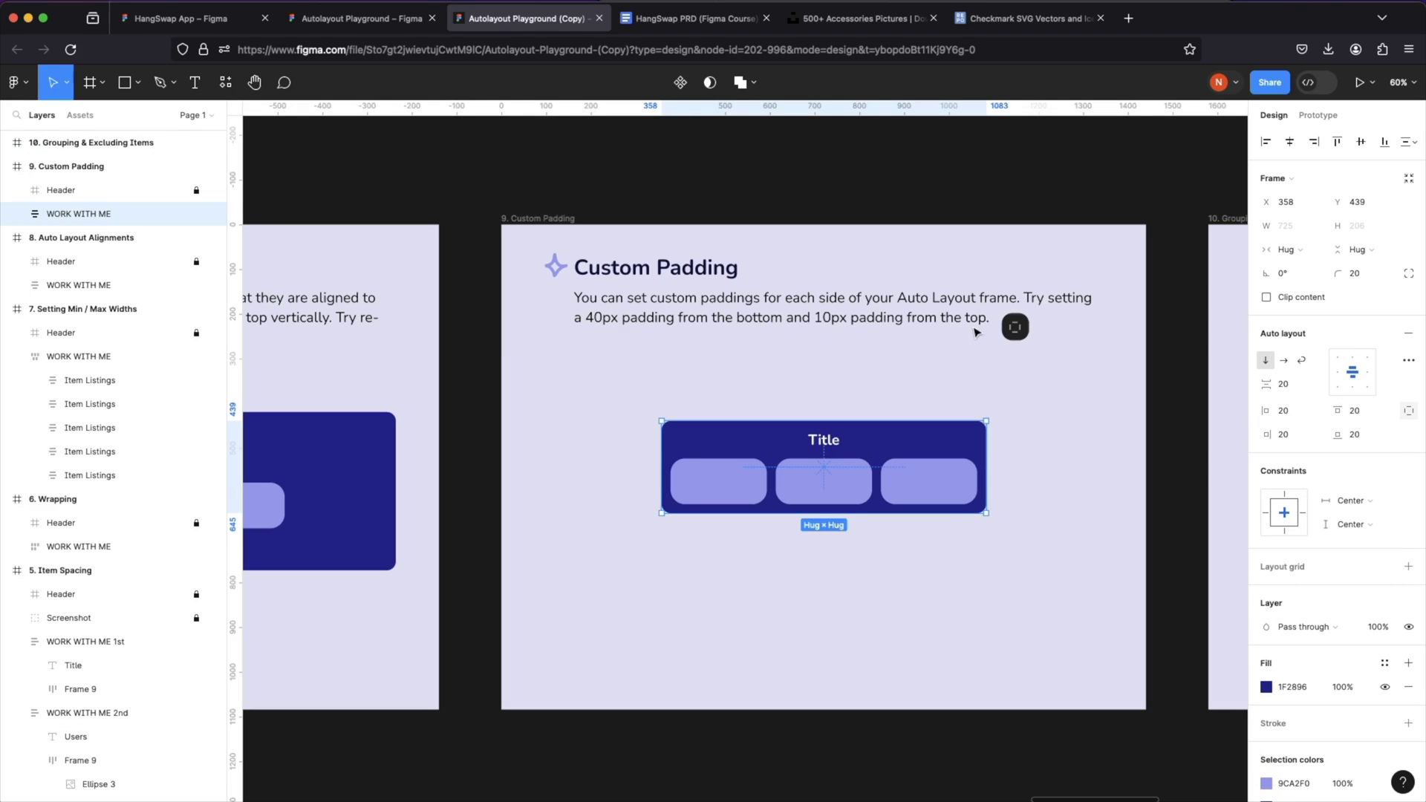
pyautogui.click(1409, 412)
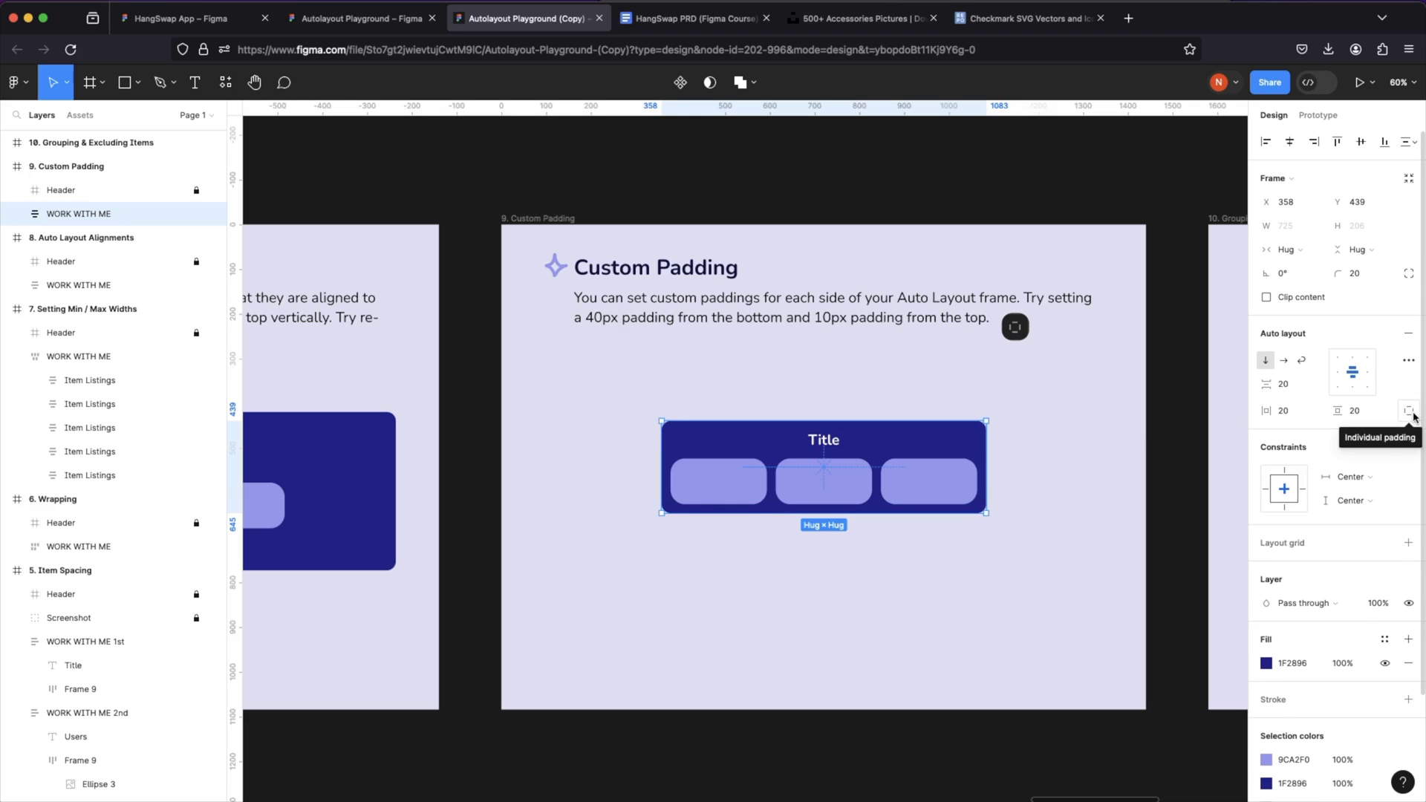
pyautogui.click(1411, 413)
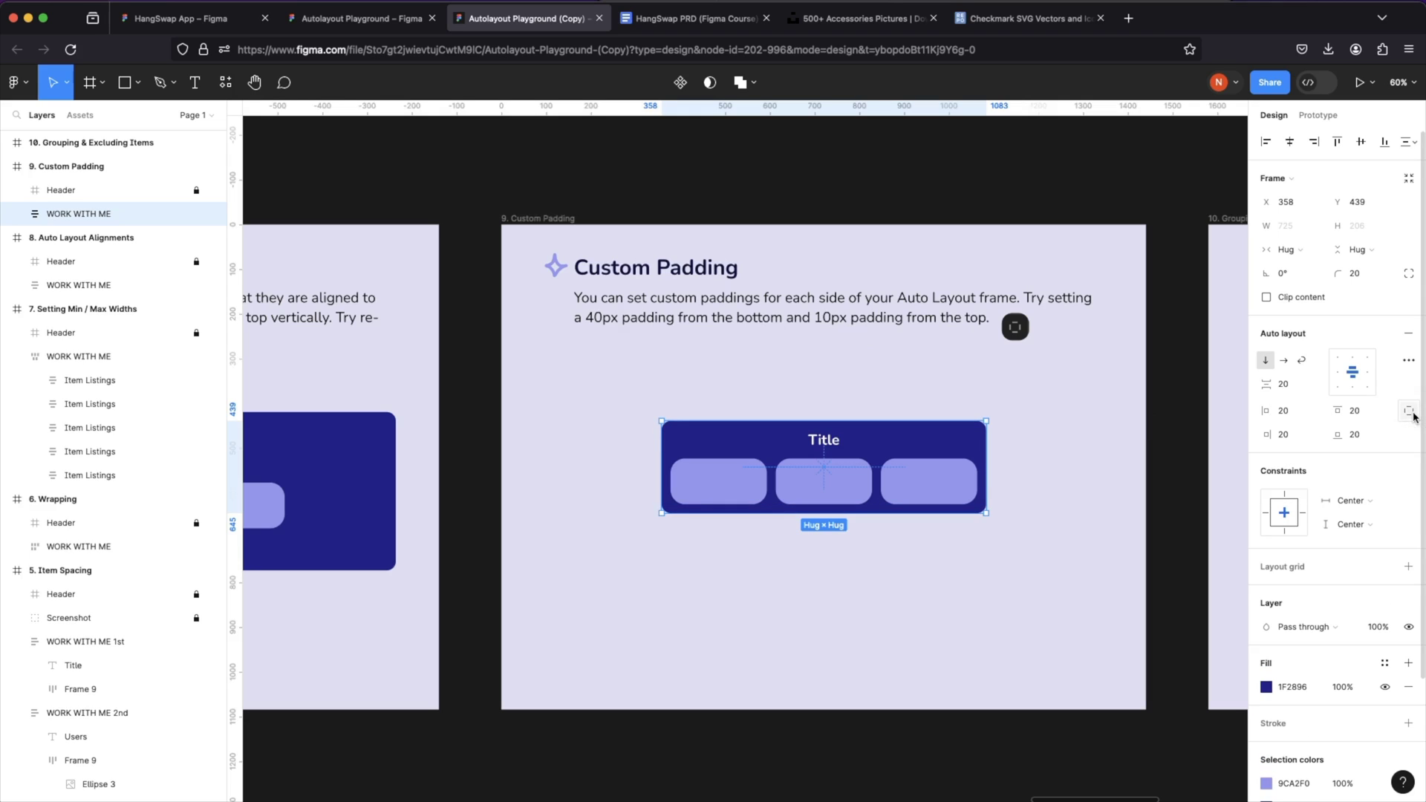
# - Set the frame's top padding to 10 and bottom padding to 40
pyautogui.click(1357, 414)
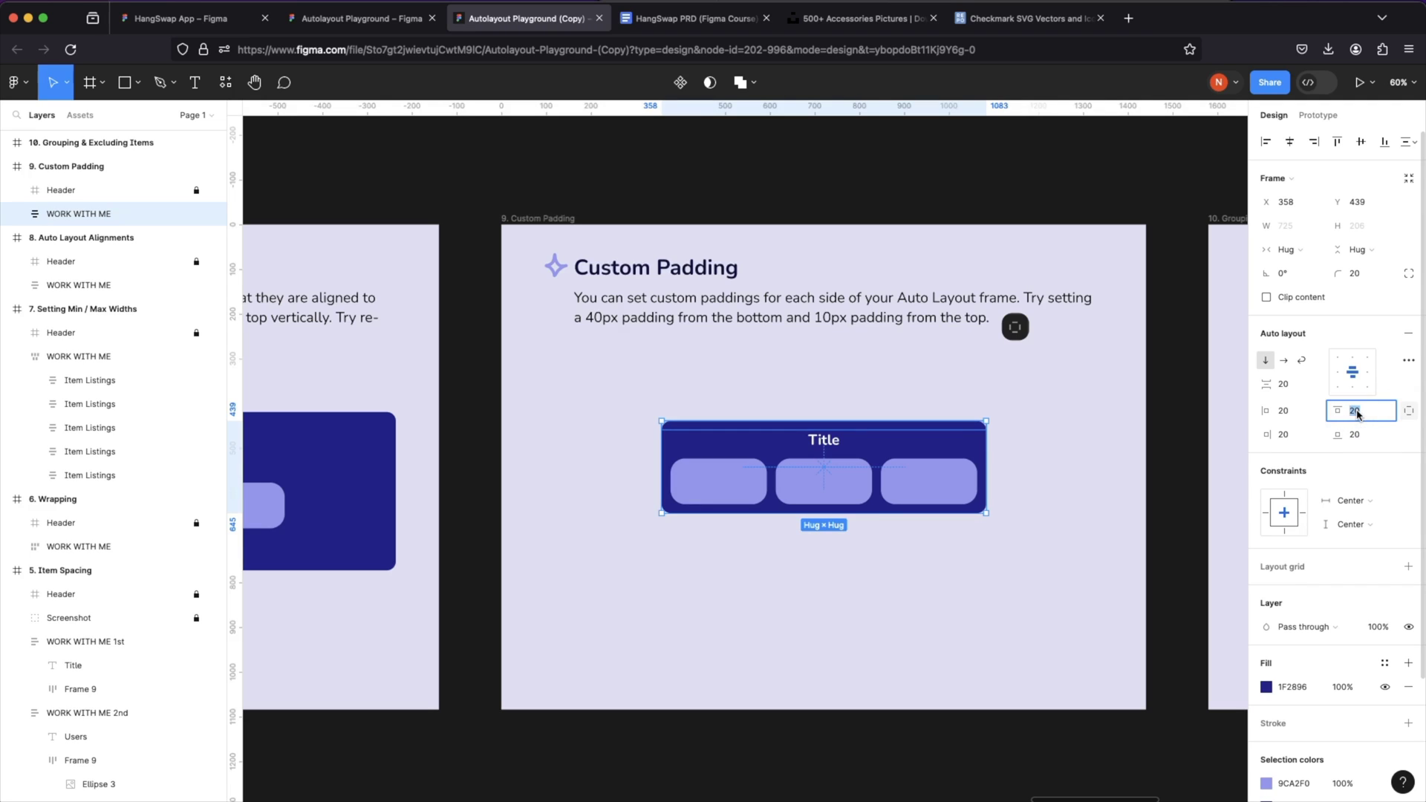
pyautogui.write('10')
pyautogui.press('Return')
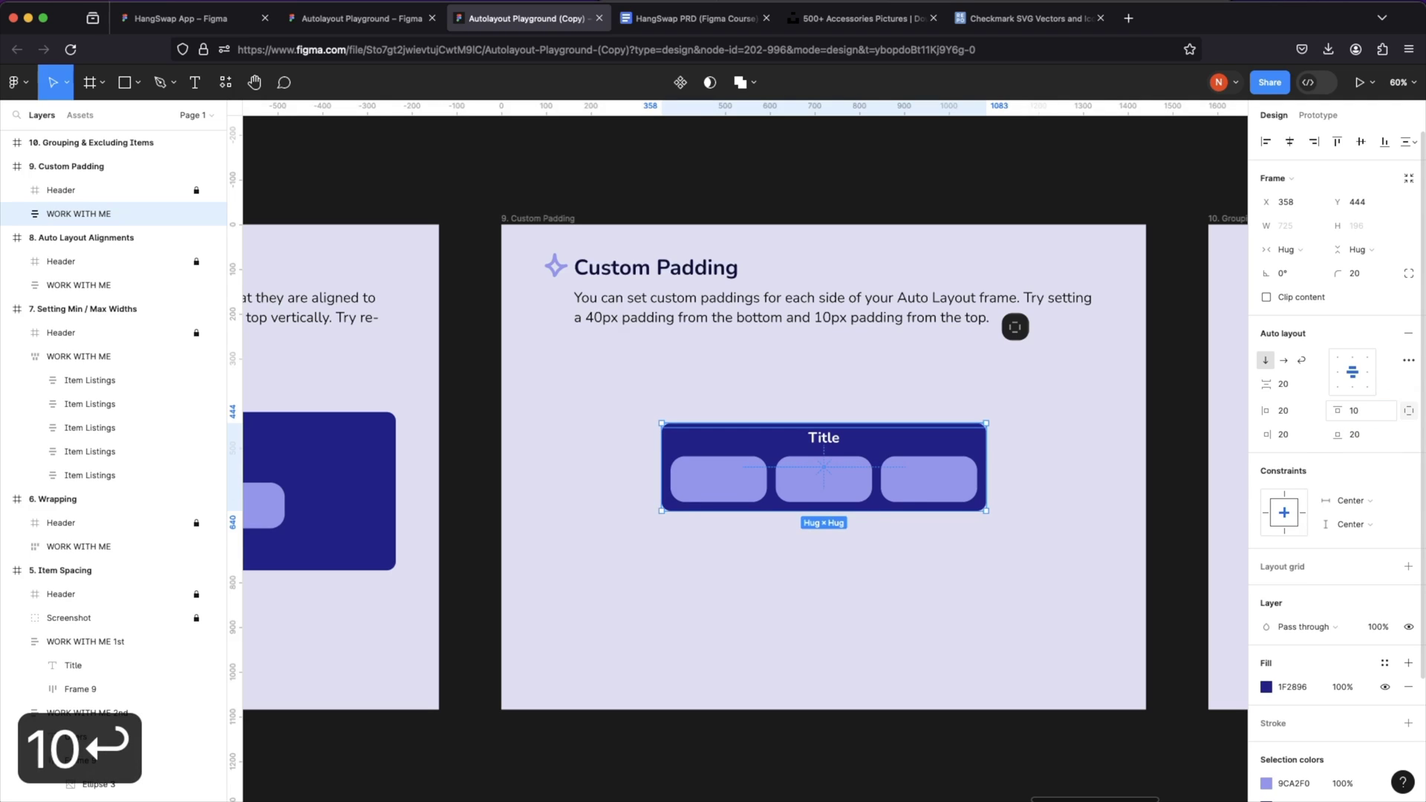
pyautogui.click(1356, 438)
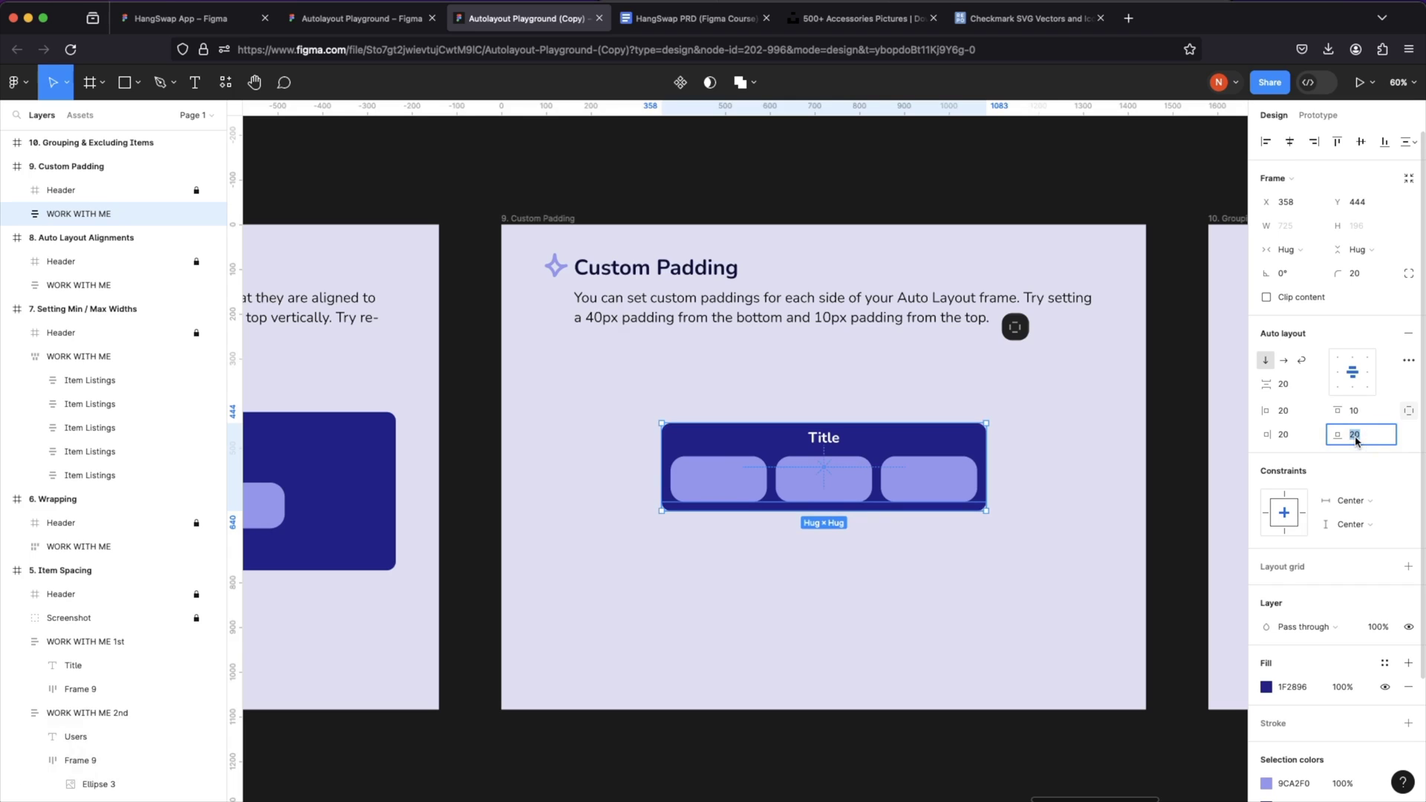
pyautogui.write('40')
pyautogui.press('Return')
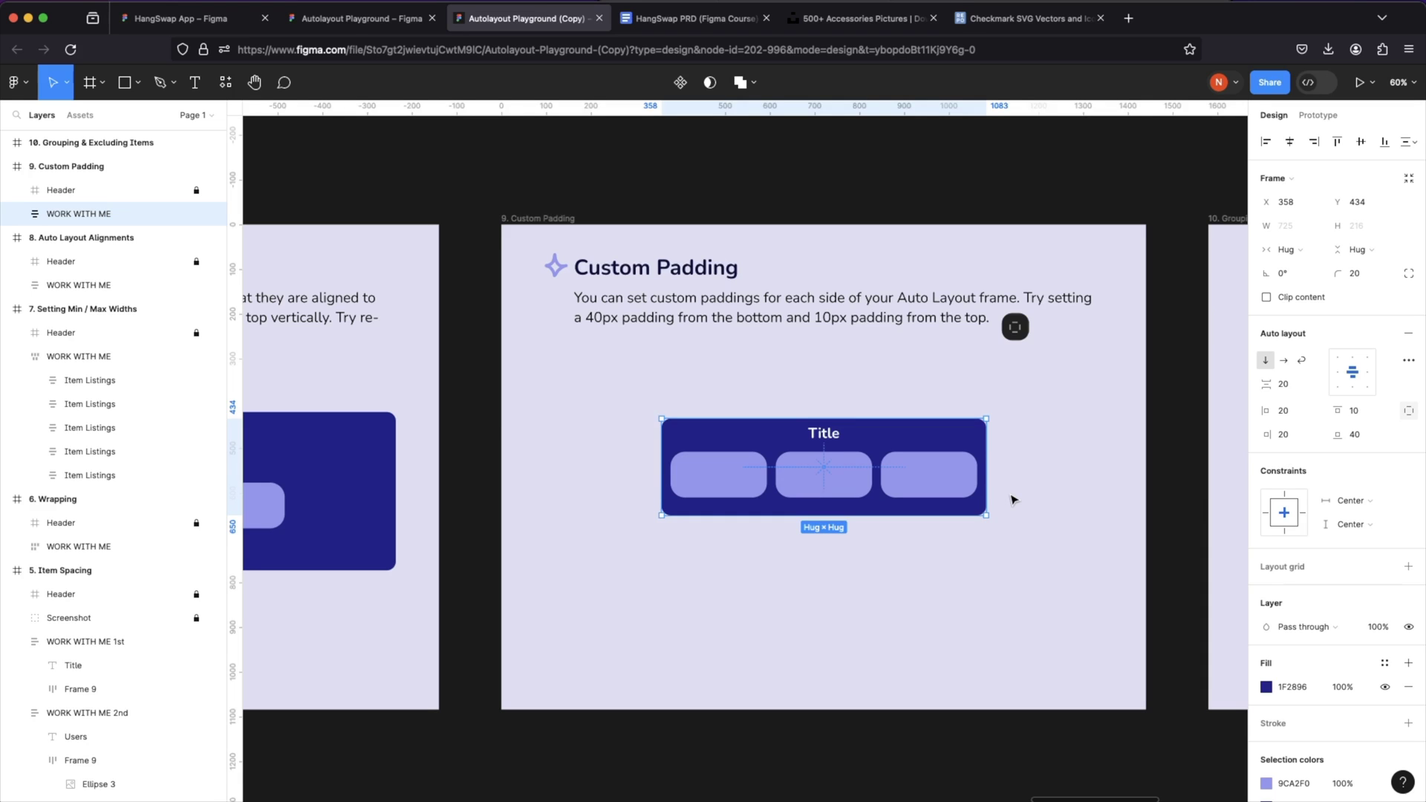
pyautogui.click(1013, 500)
pyautogui.hscroll(5, 1014, 500)
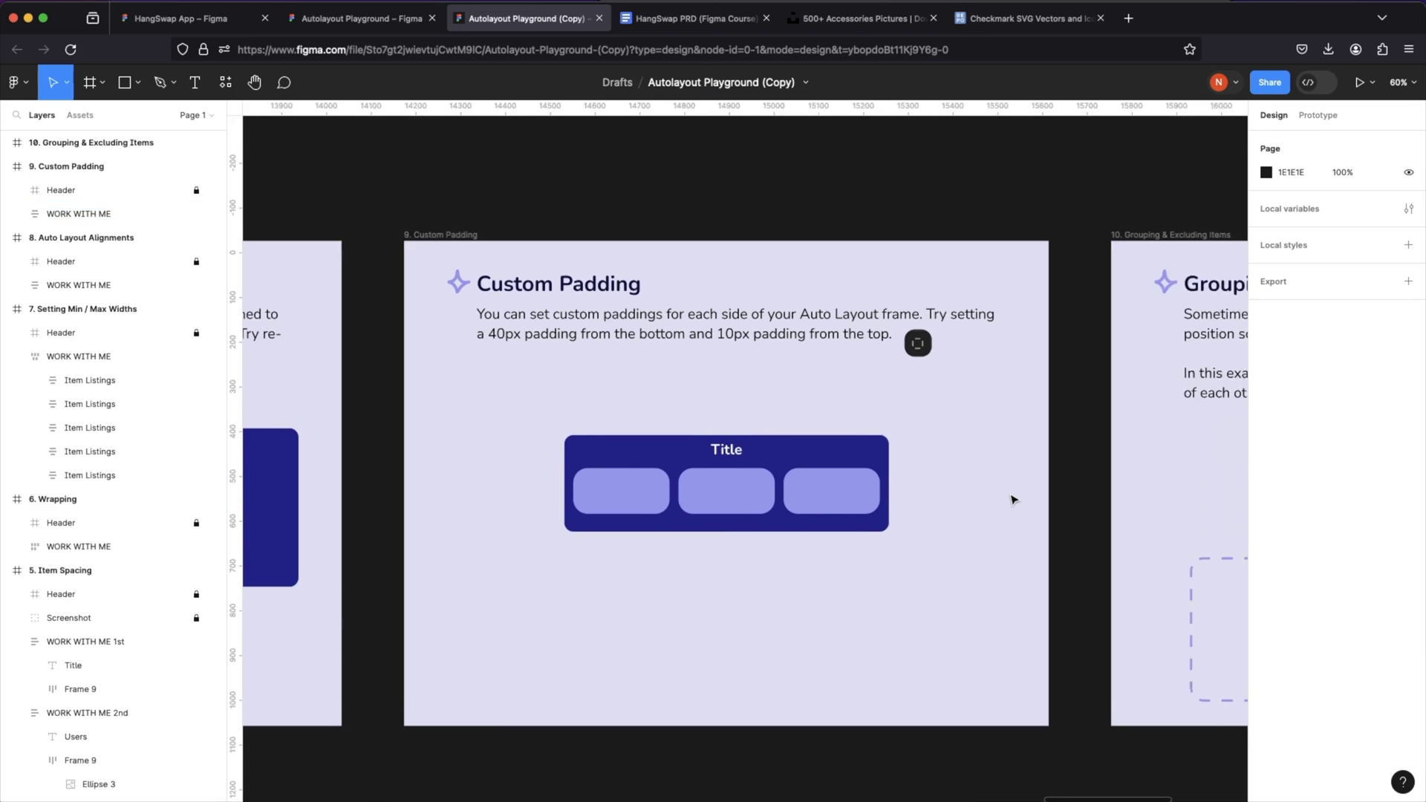
# - Zoom into the notification card and select the 1 text together with Ellipse 6
pyautogui.hscroll(10, 1014, 500)
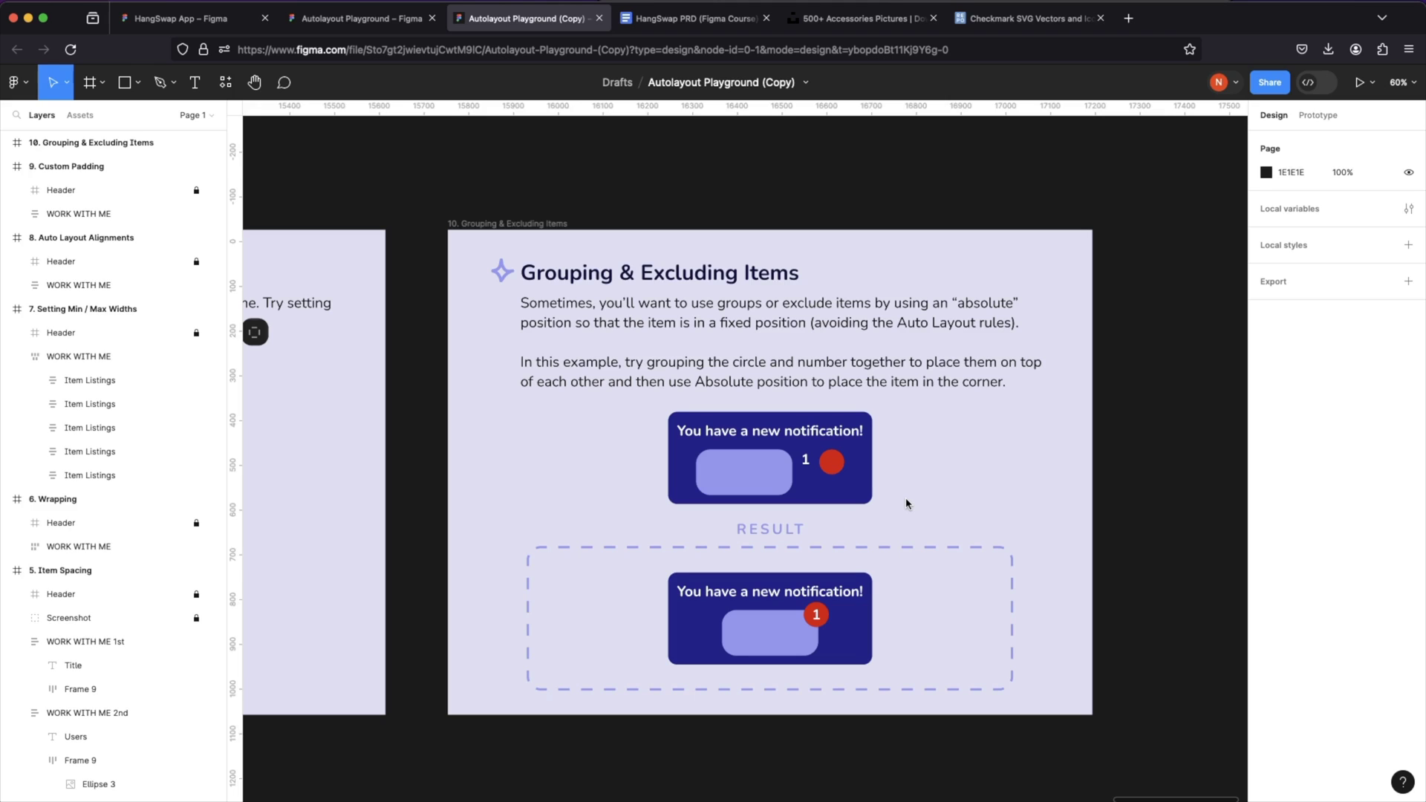
pyautogui.click(828, 466)
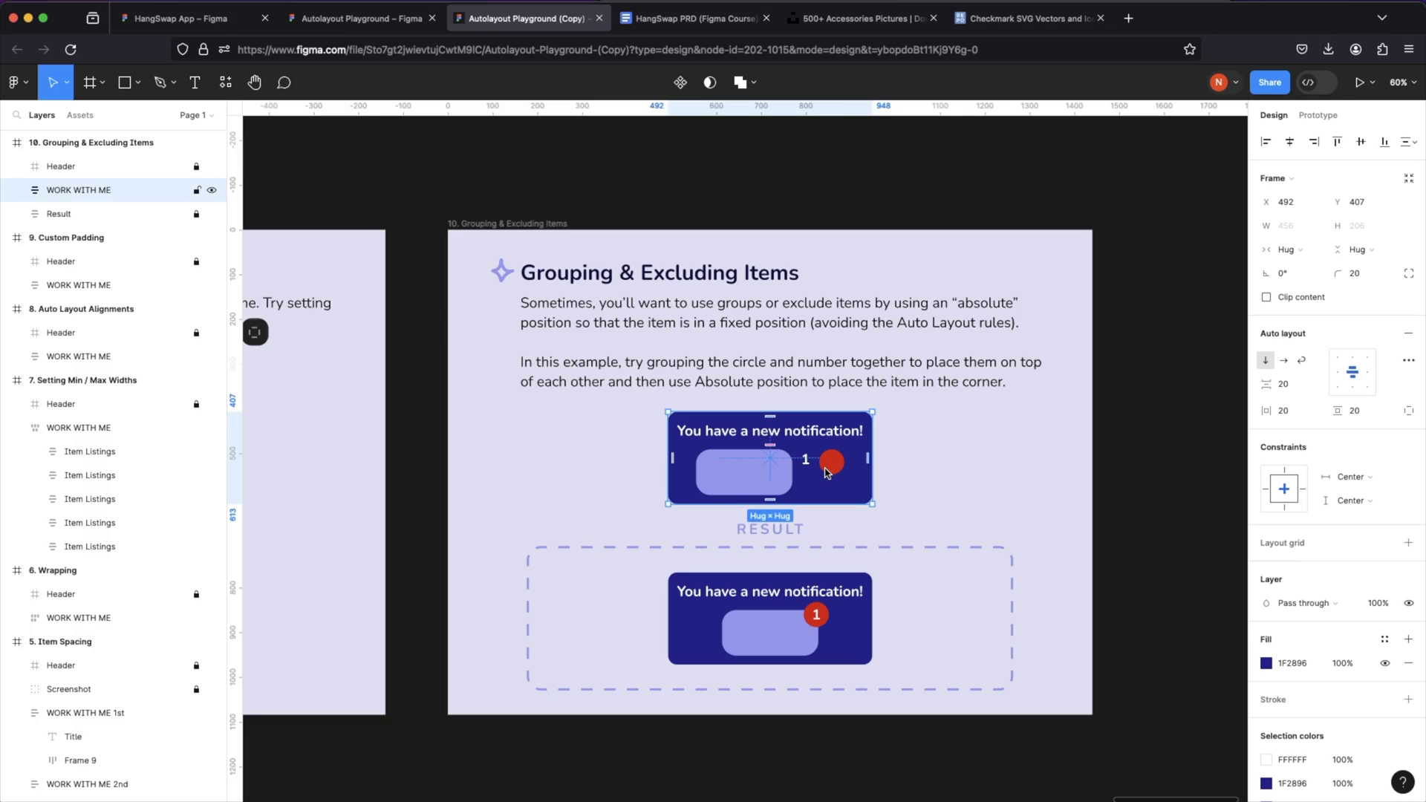
pyautogui.scroll(5, 827, 473)
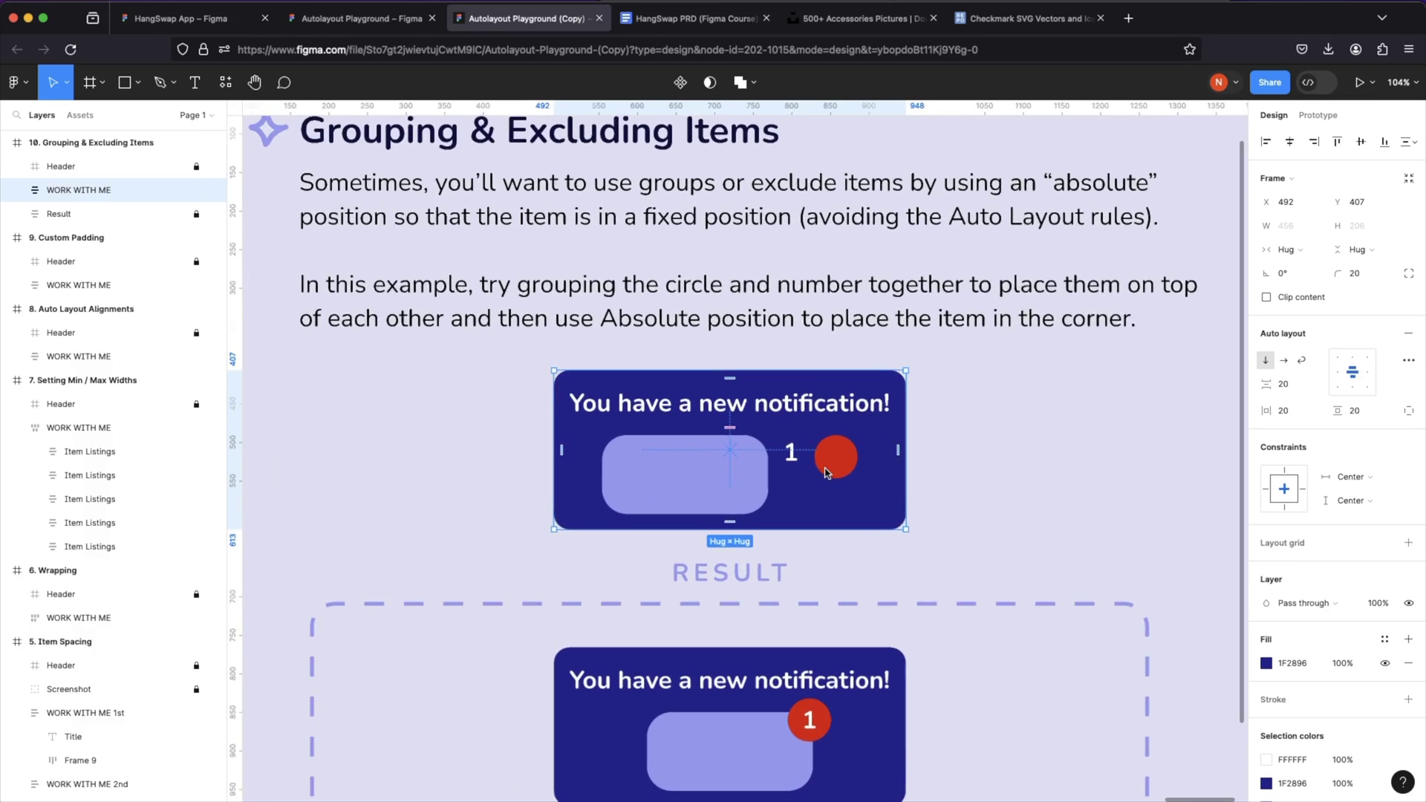
pyautogui.click(804, 458)
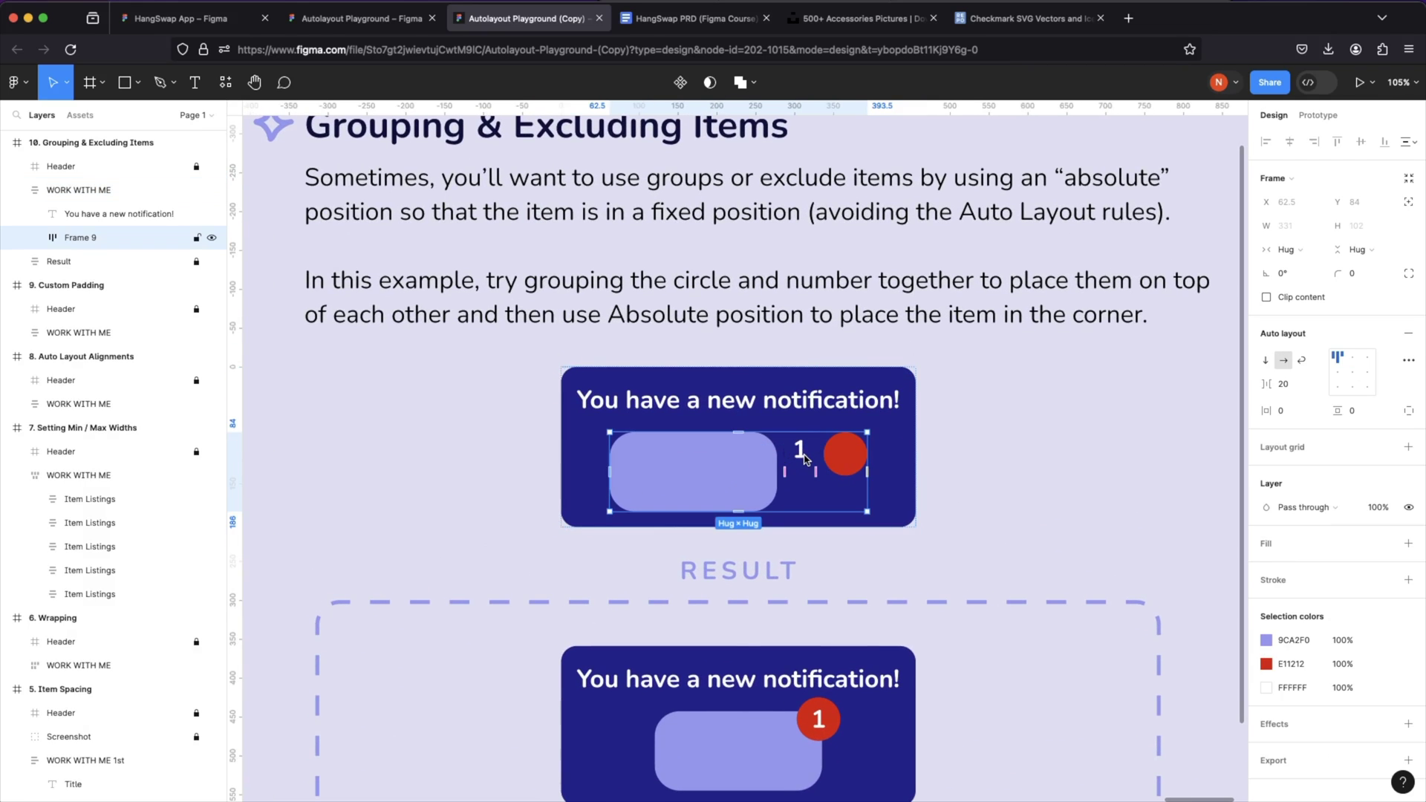
pyautogui.click(803, 458)
pyautogui.keyDown('shift'); pyautogui.click(843, 466); pyautogui.keyUp('shift')
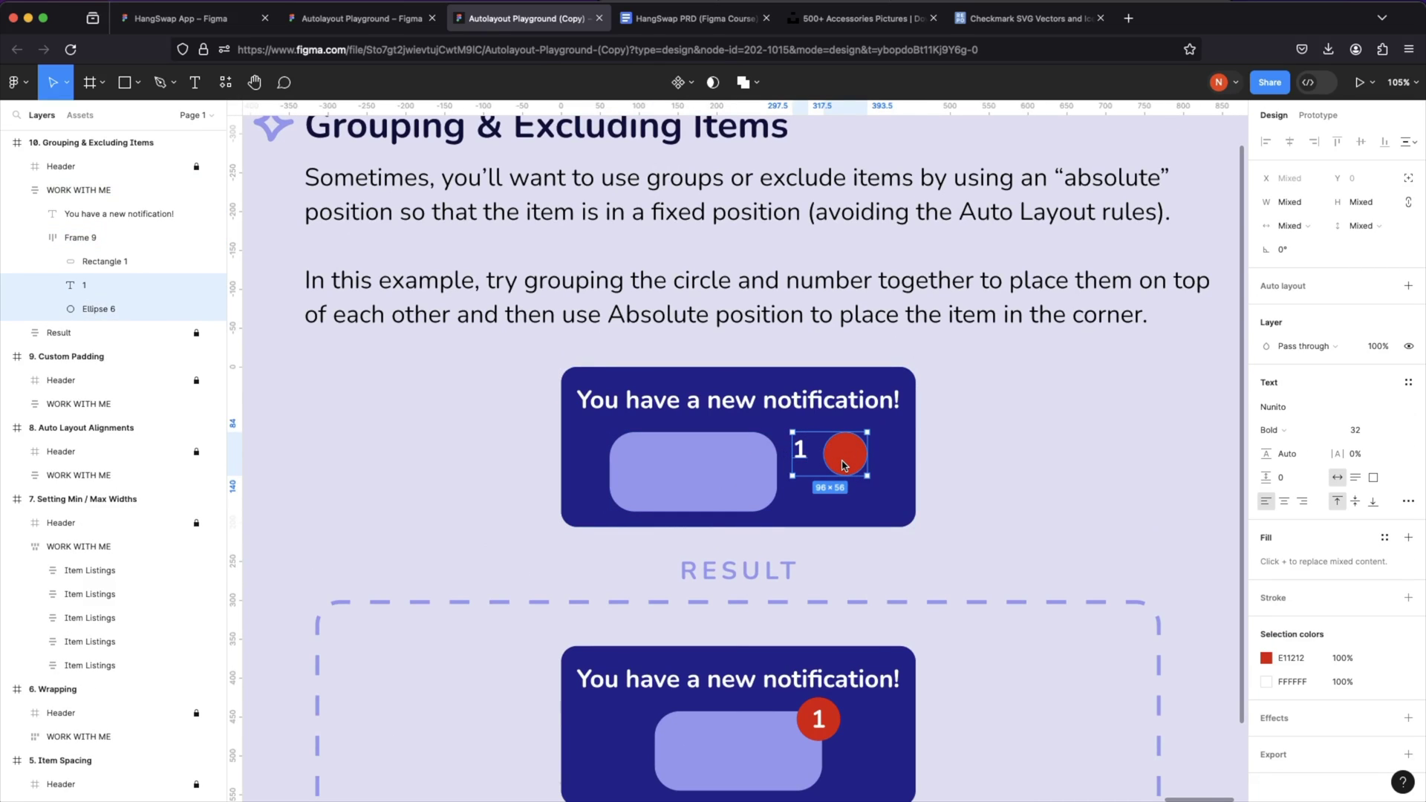
# - Group the 1 with the red circle, bring the number forward and centre it on the circle
pyautogui.press('super+g')
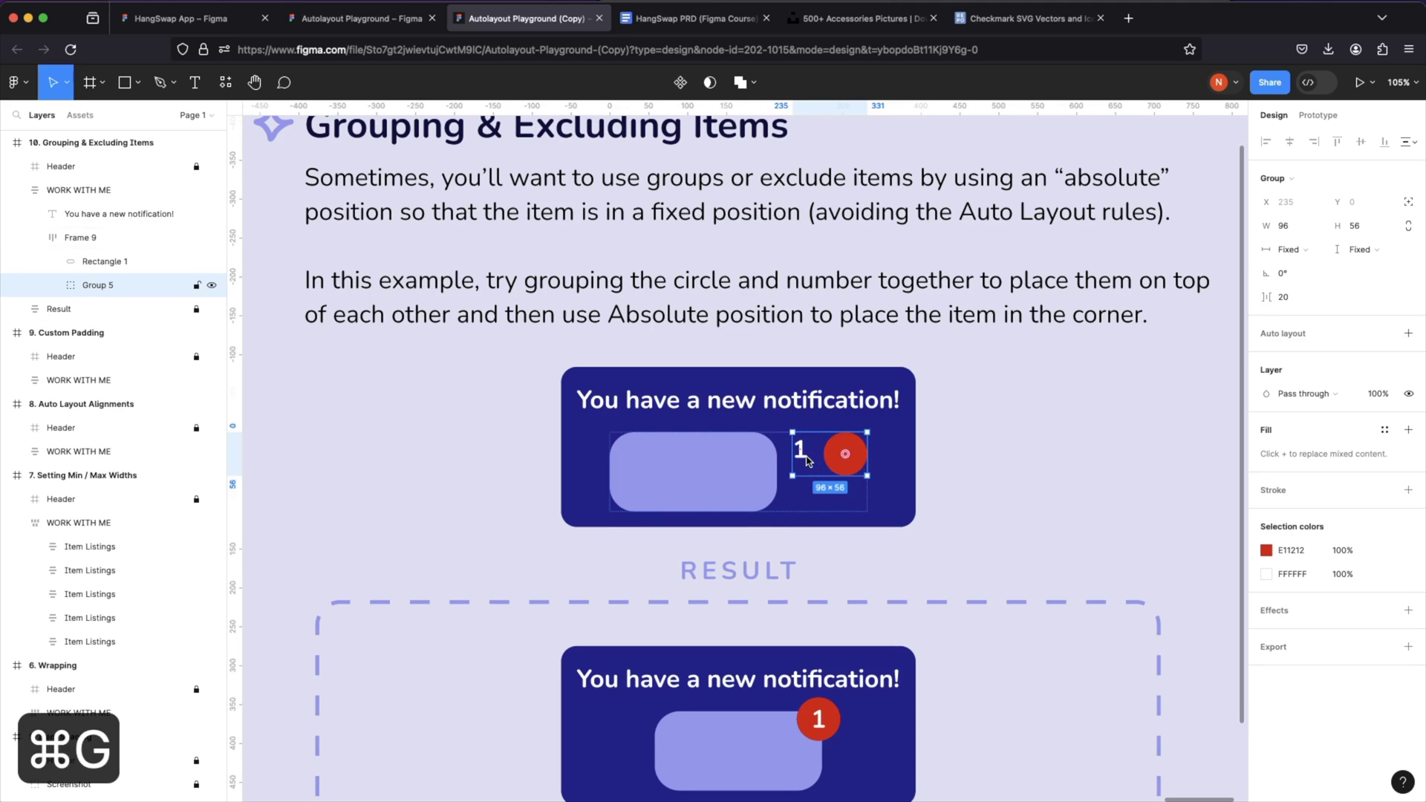
pyautogui.doubleClick(808, 458)
pyautogui.scroll(5, 808, 459)
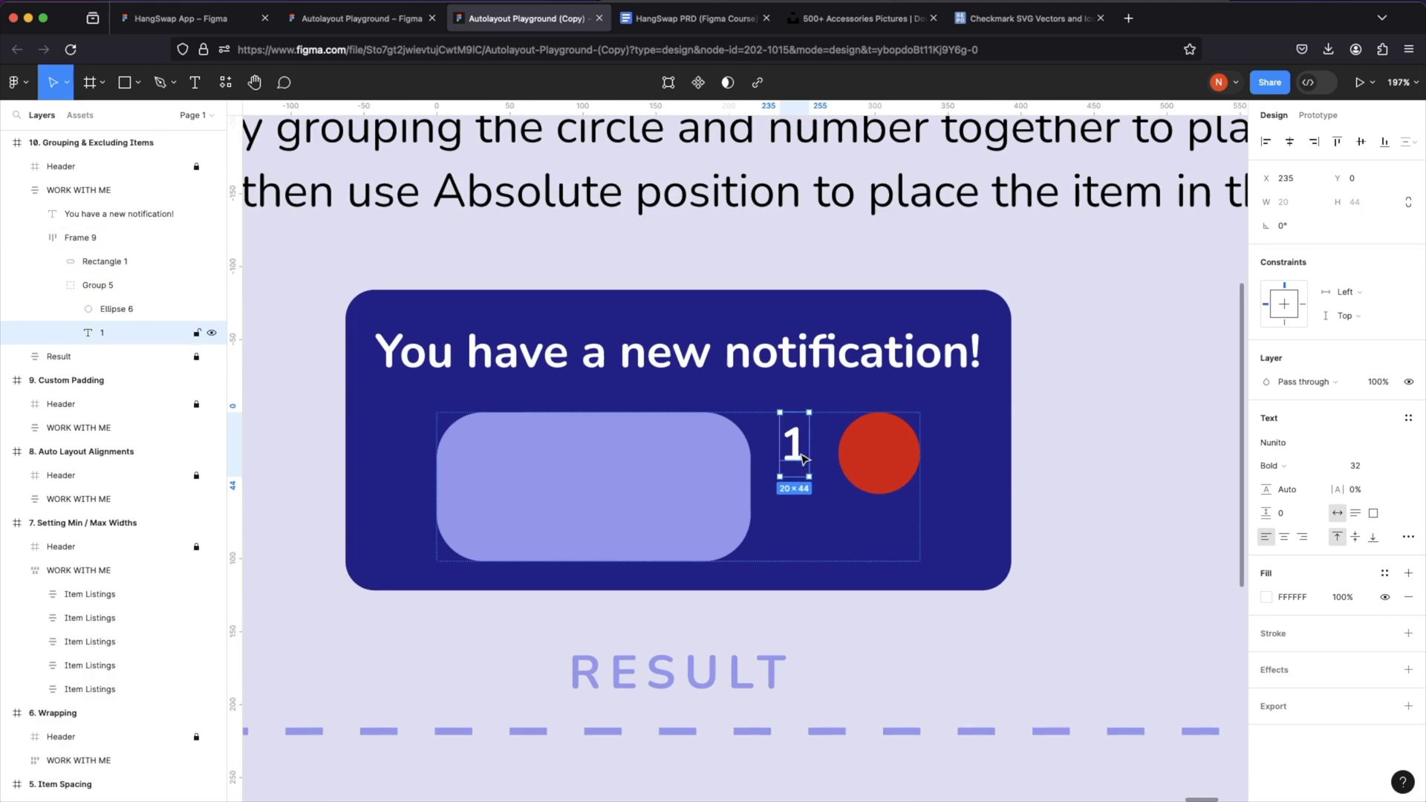
pyautogui.moveTo(861, 464)
pyautogui.mouseDown()
pyautogui.moveTo(914, 465)
pyautogui.moveTo(867, 464)
pyautogui.mouseUp()
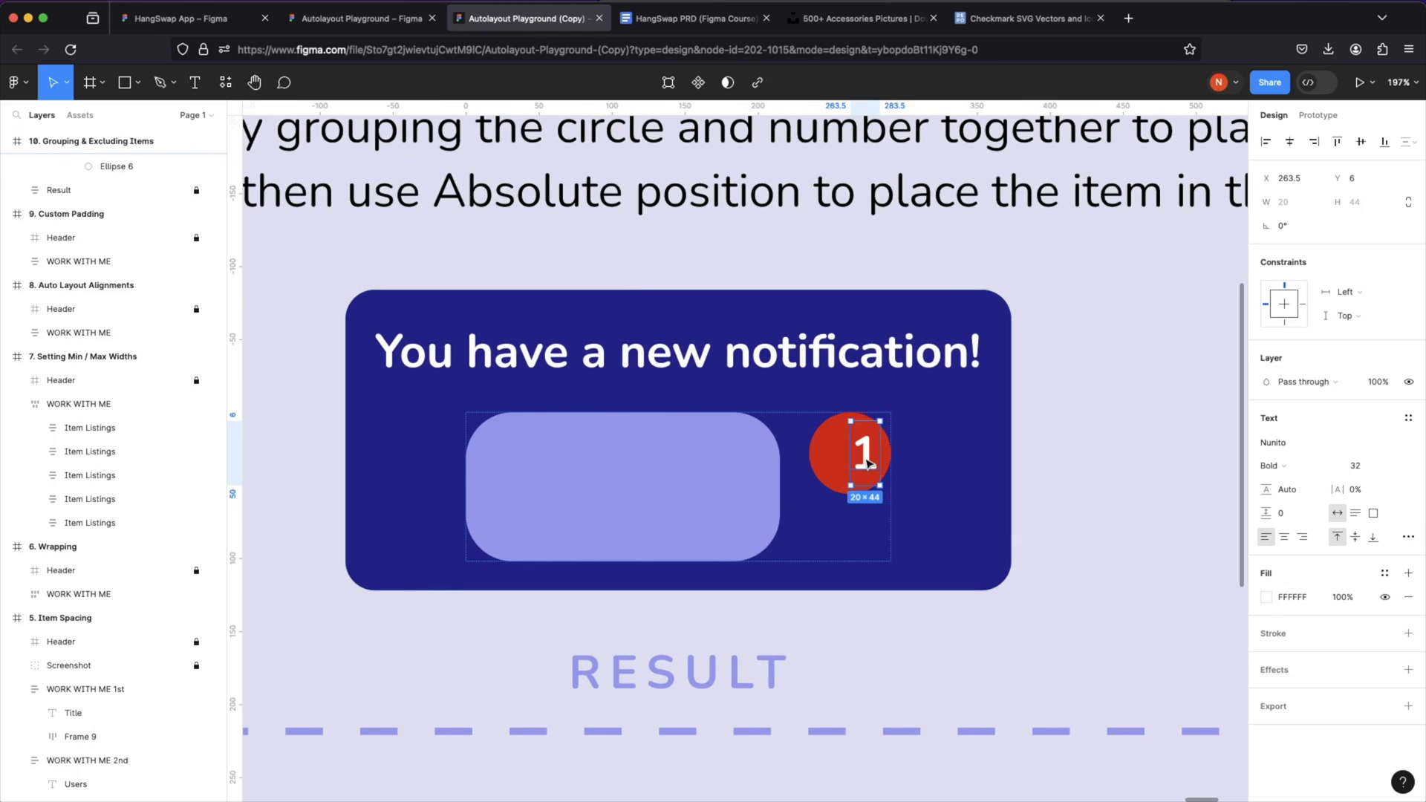
pyautogui.press('super+bracketright')
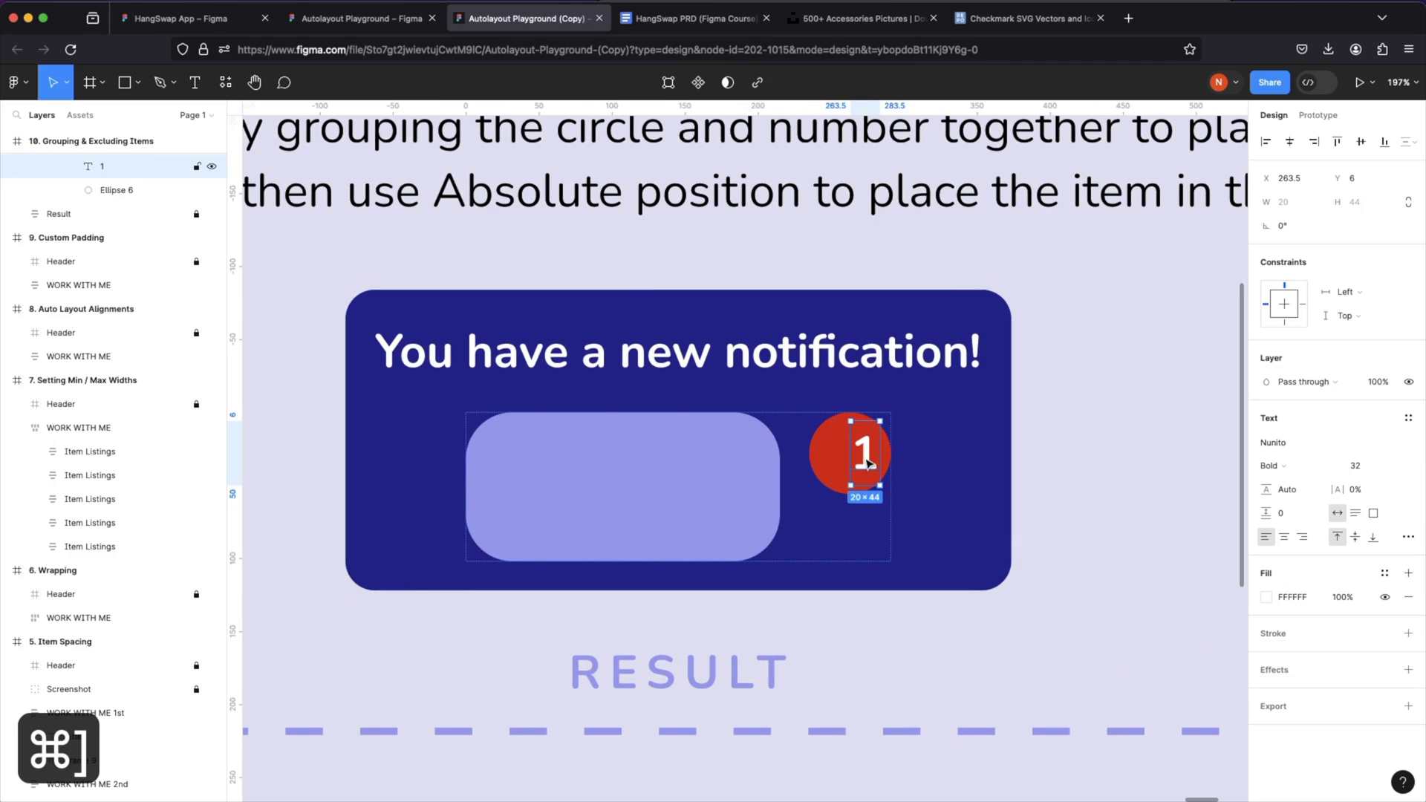
pyautogui.click(867, 462)
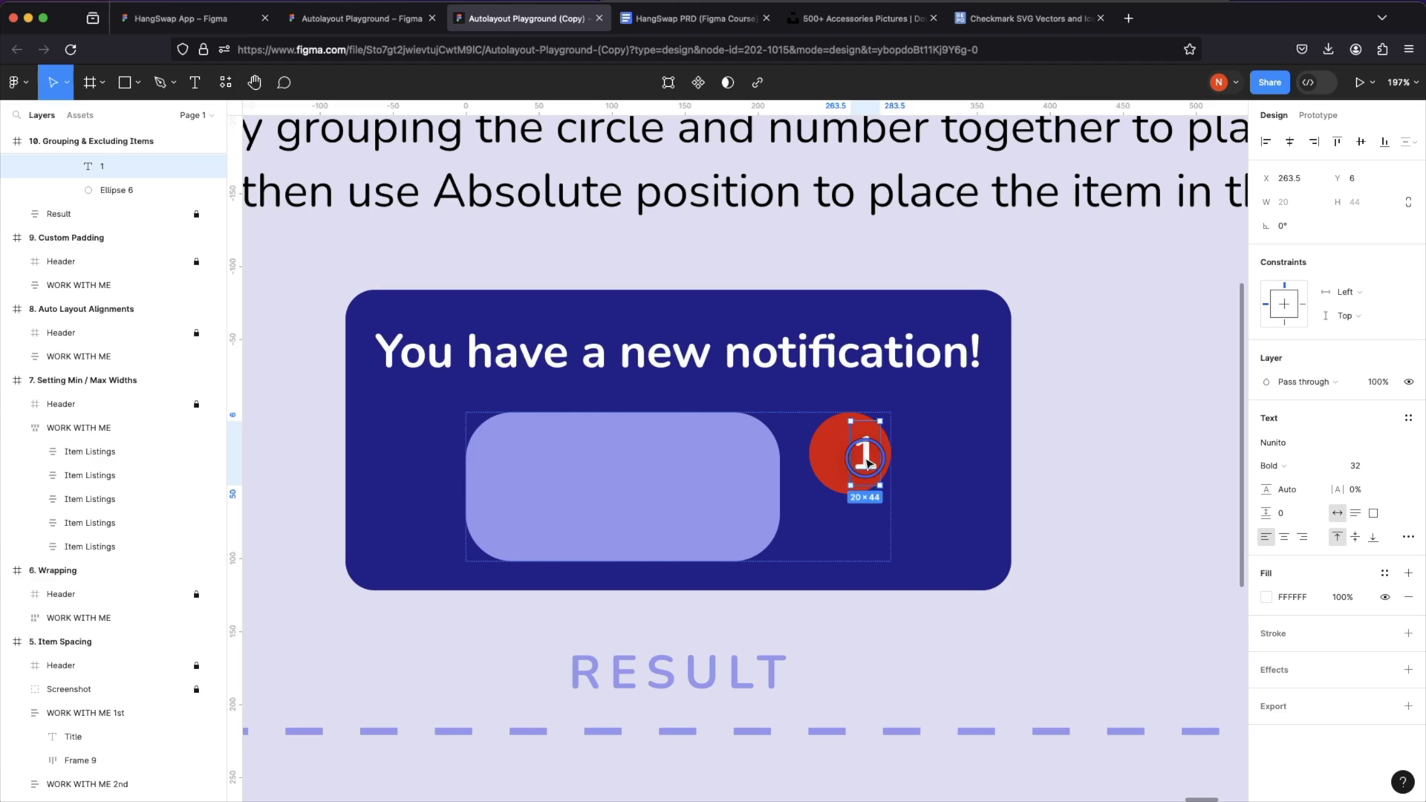
pyautogui.moveTo(865, 462); pyautogui.dragTo(853, 465)
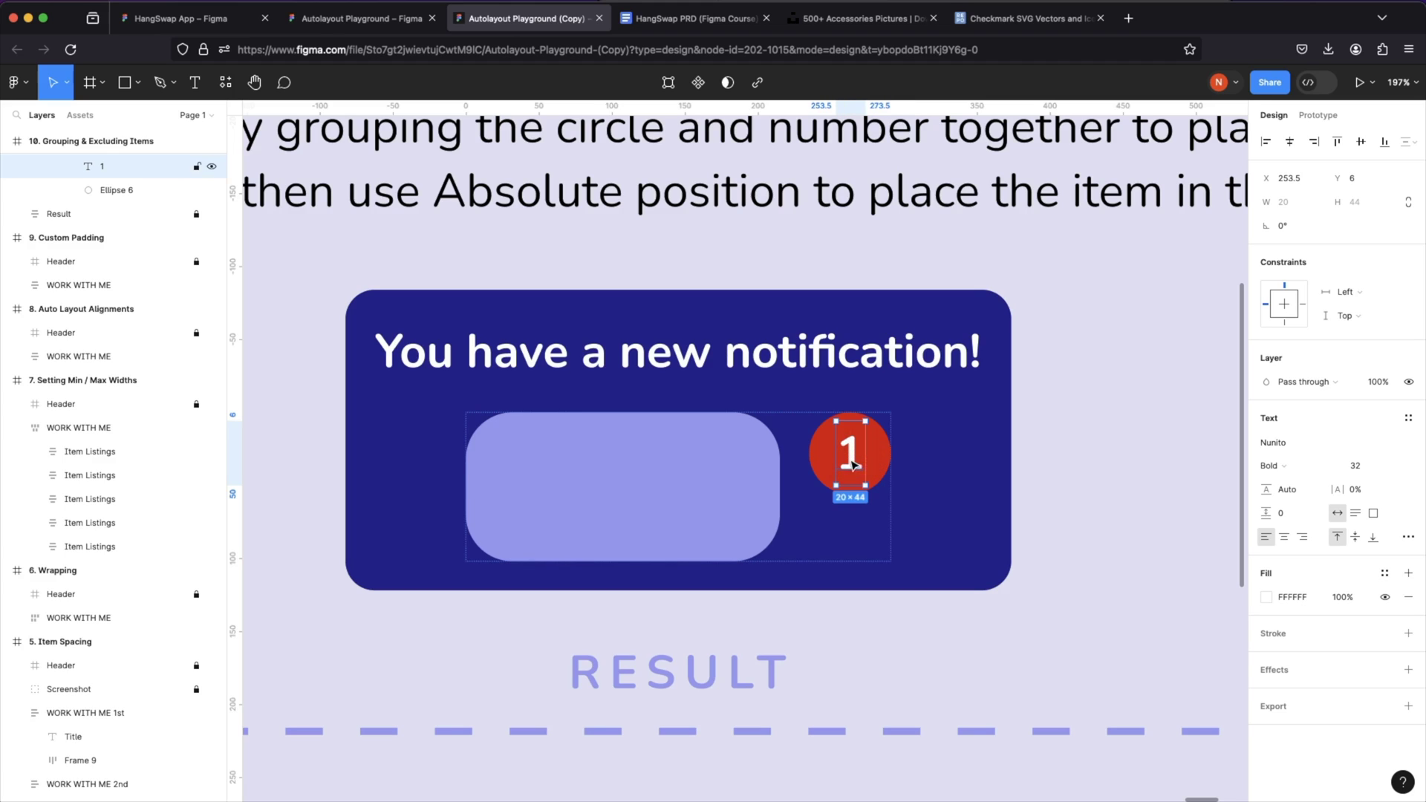
pyautogui.click(885, 504)
# - Switch Group 5 to absolute position at X 235, Y 0, the rectangle's top-right corner
pyautogui.click(858, 479)
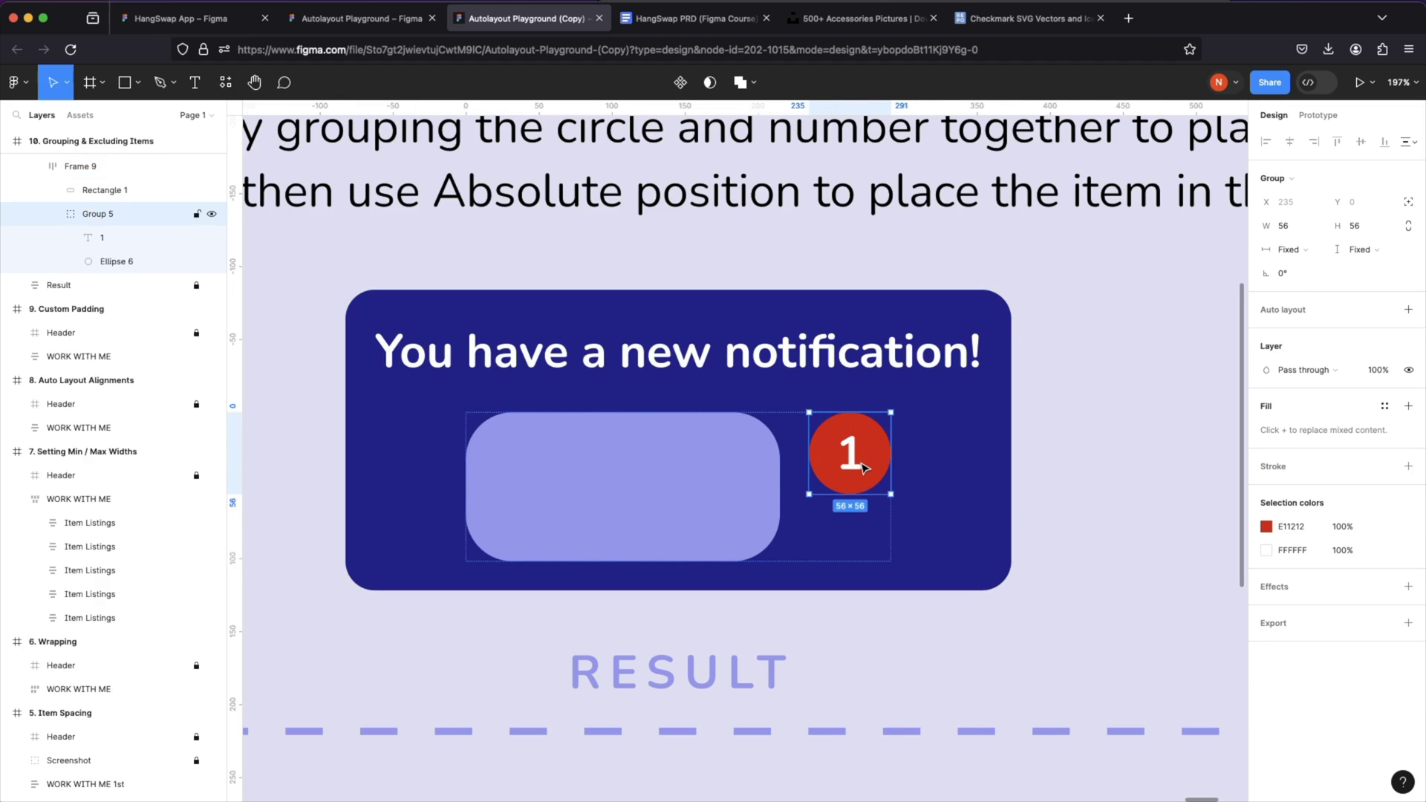
pyautogui.click(772, 453)
pyautogui.click(827, 455)
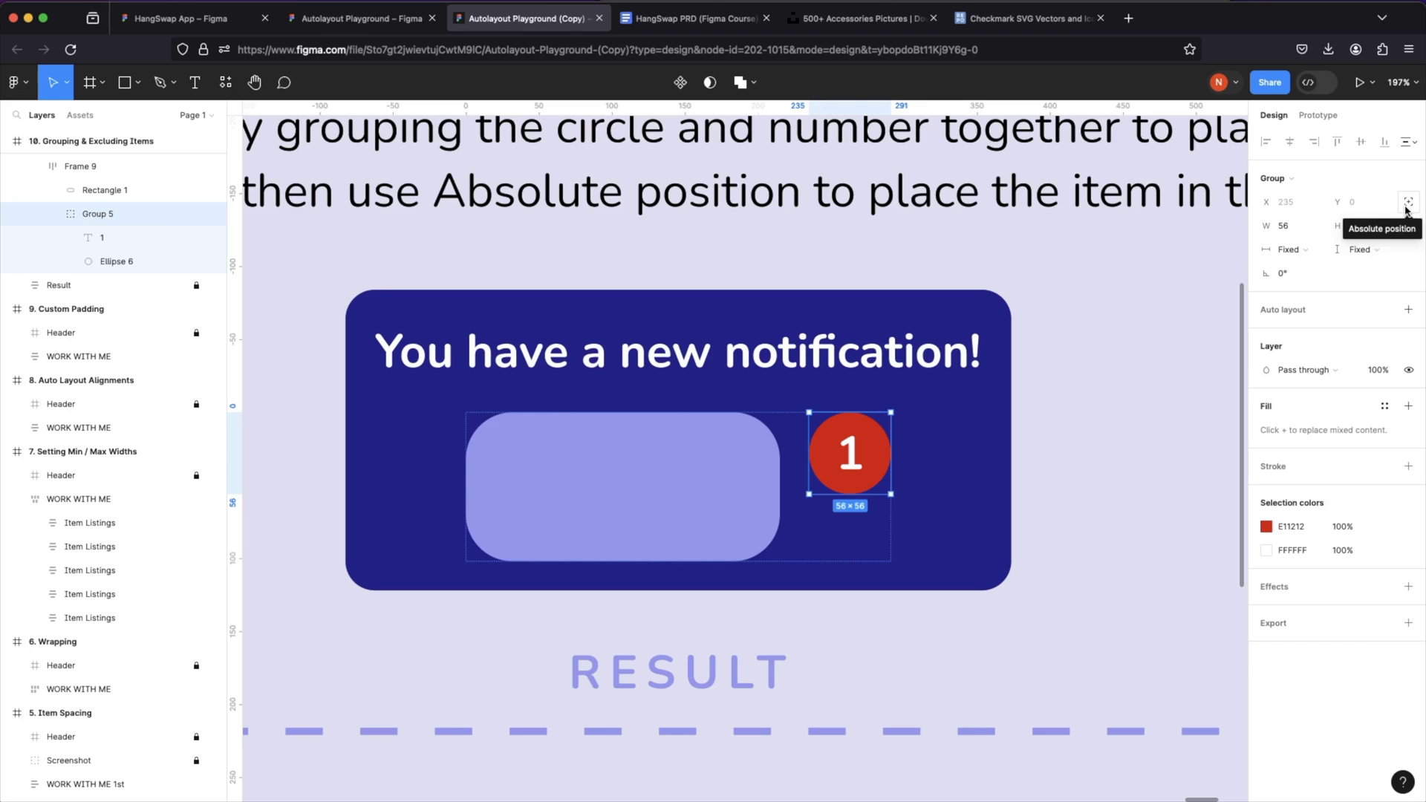
pyautogui.click(1405, 209)
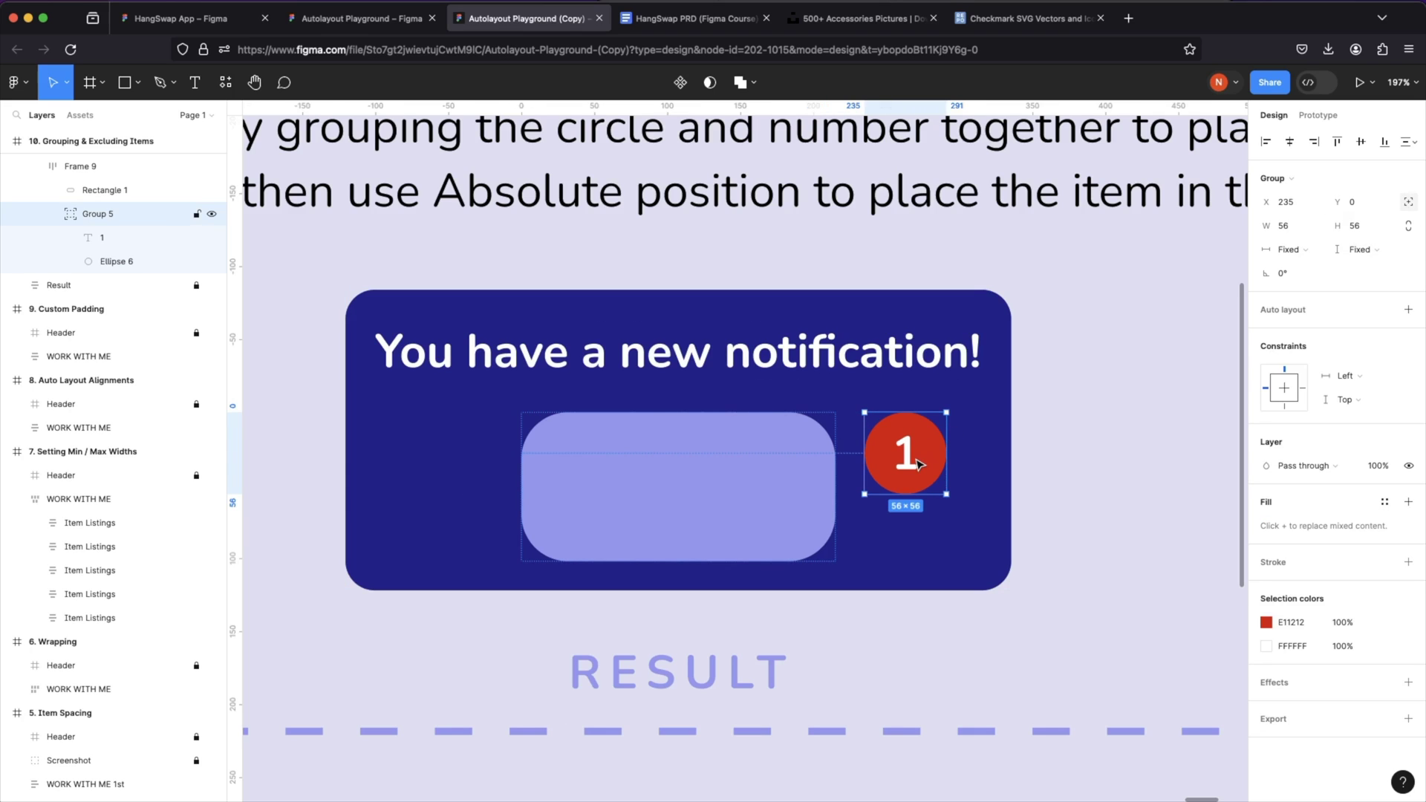